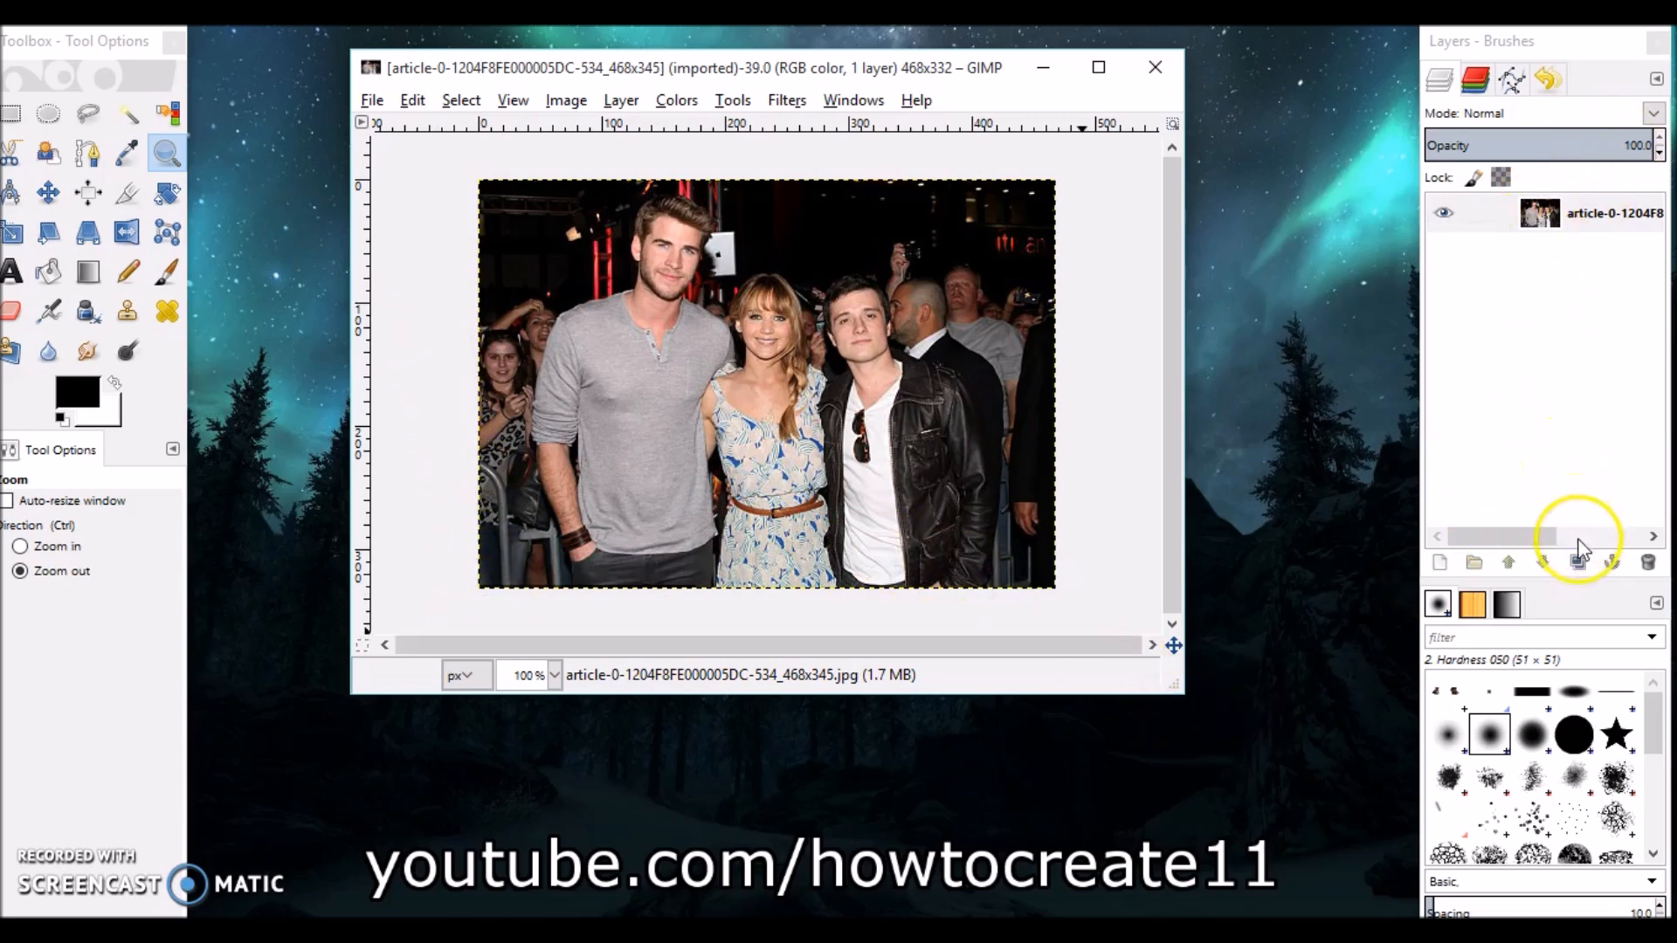
Duplicate the photo layer and hide the original layer below it.
{"action": "left_click", "coordinate": [1577, 562]}
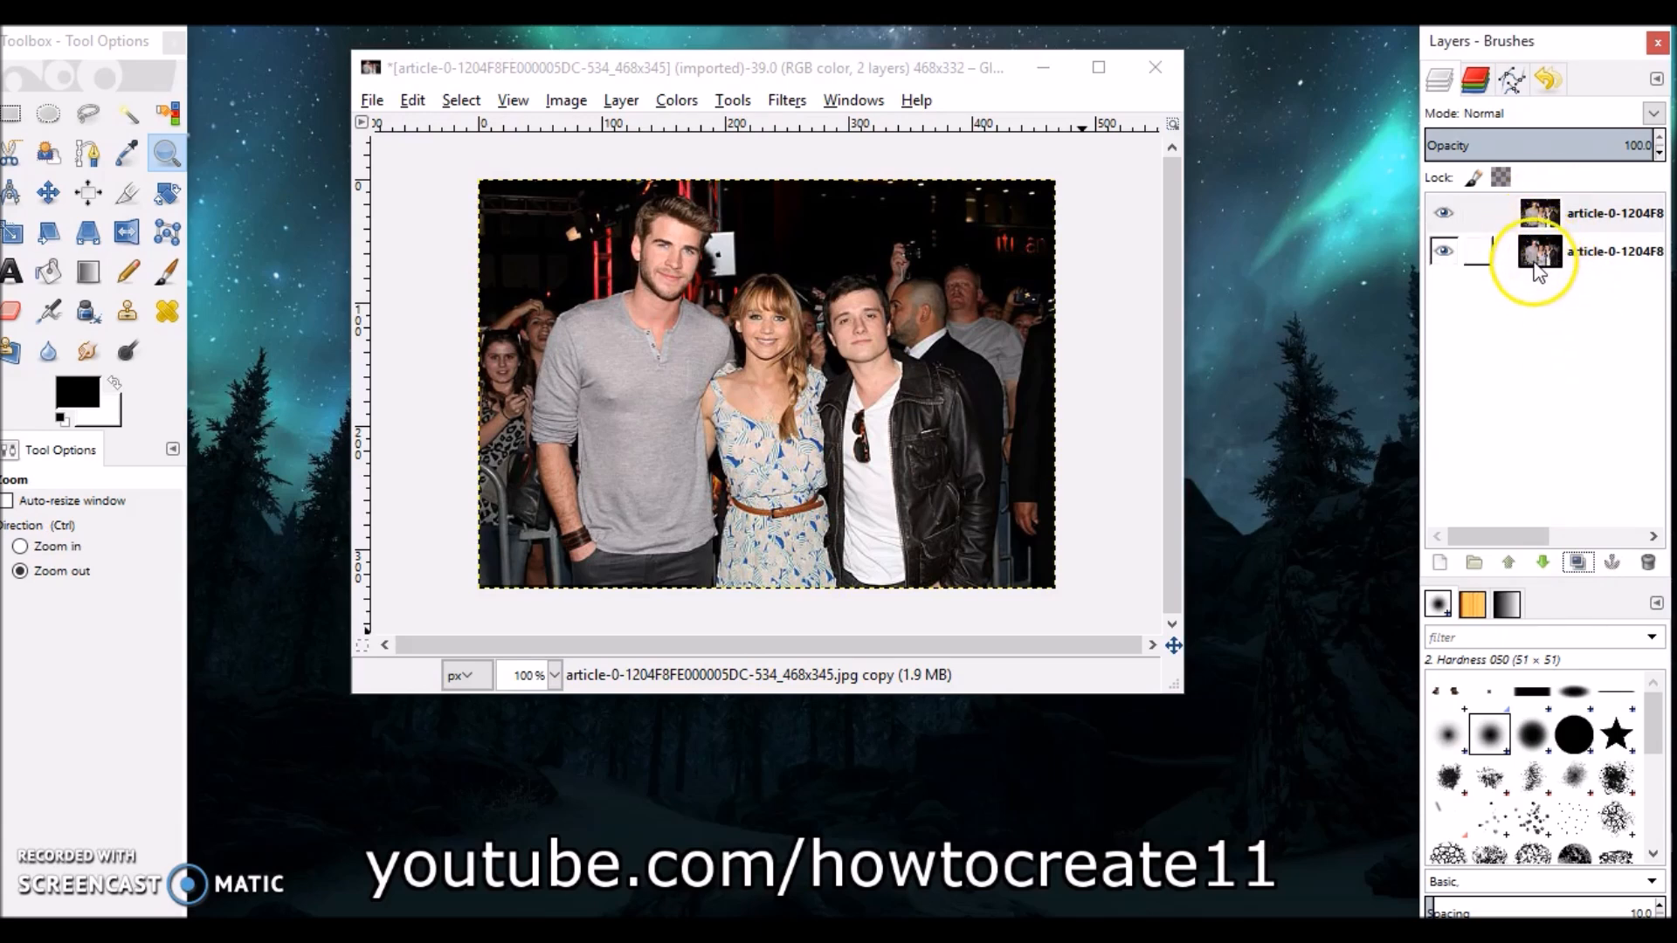
{"action": "left_click", "coordinate": [1446, 254]}
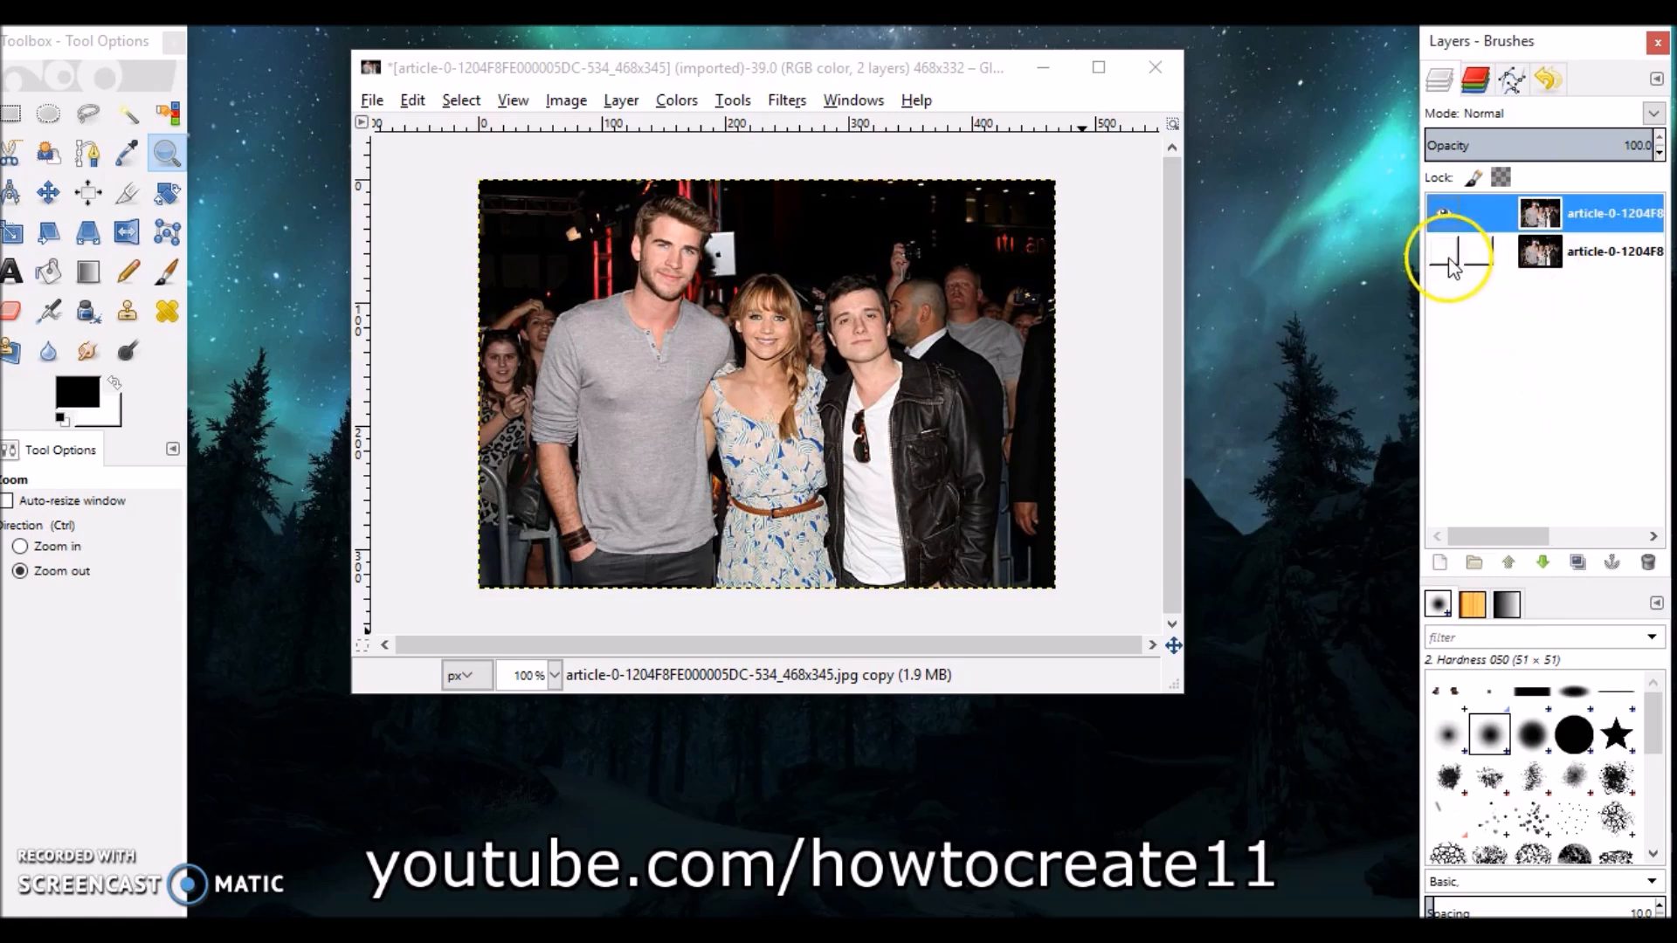
Add an alpha channel to the duplicated top layer.
{"action": "right_click", "coordinate": [1539, 218]}
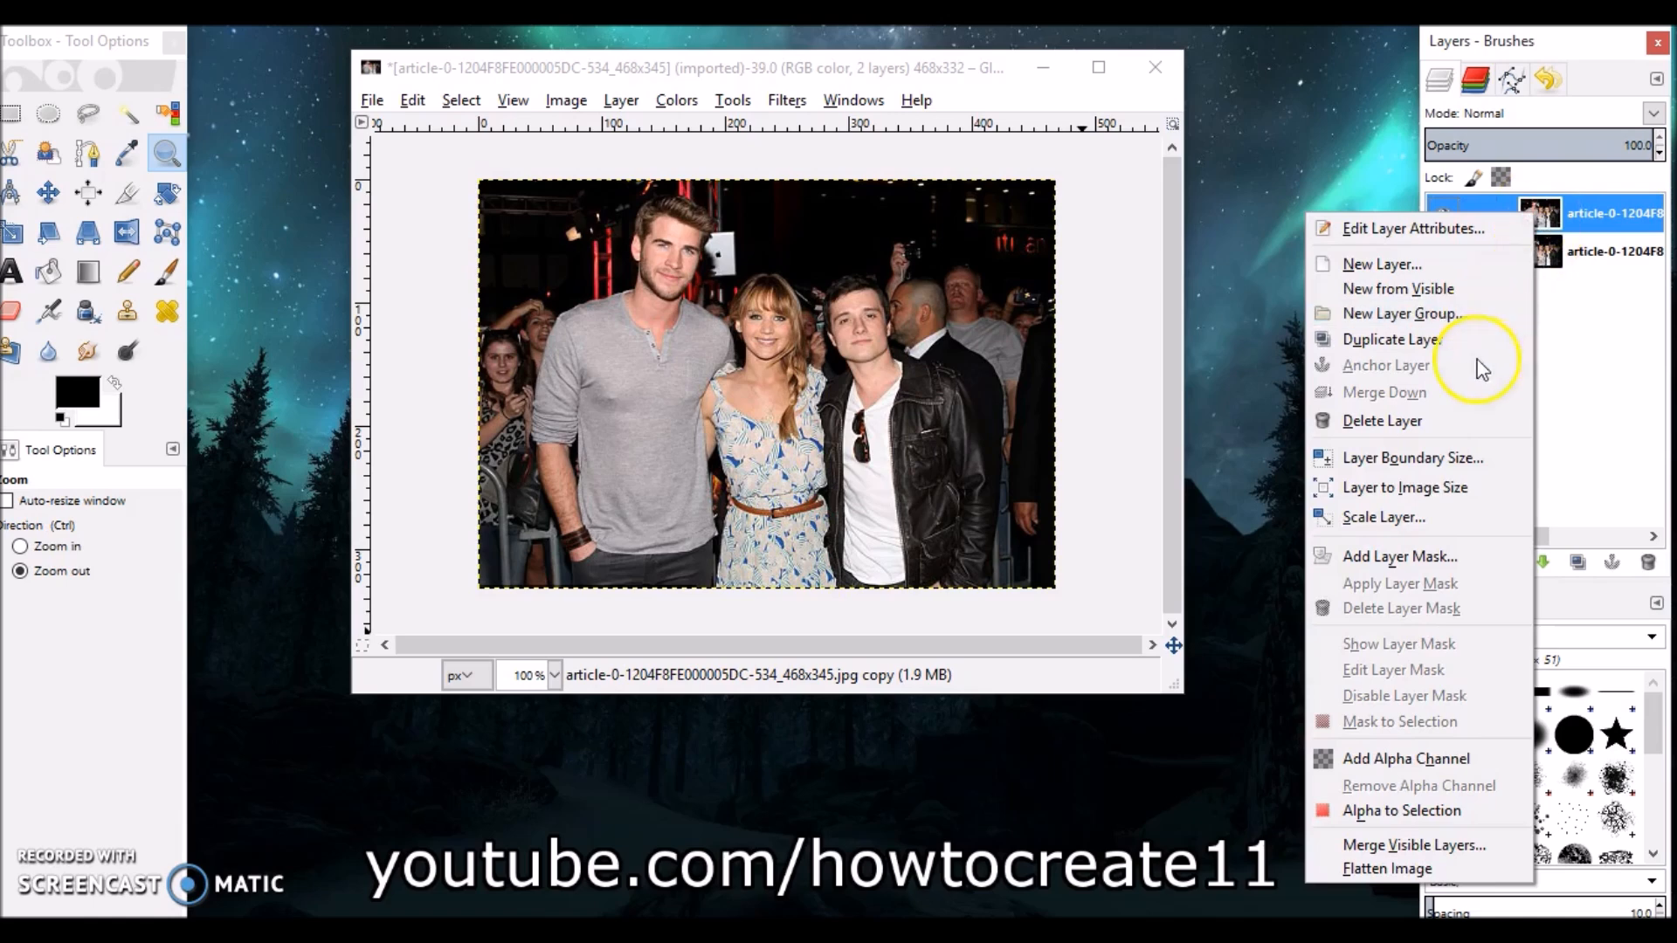
{"action": "left_click", "coordinate": [1544, 208]}
{"action": "right_click", "coordinate": [1540, 229]}
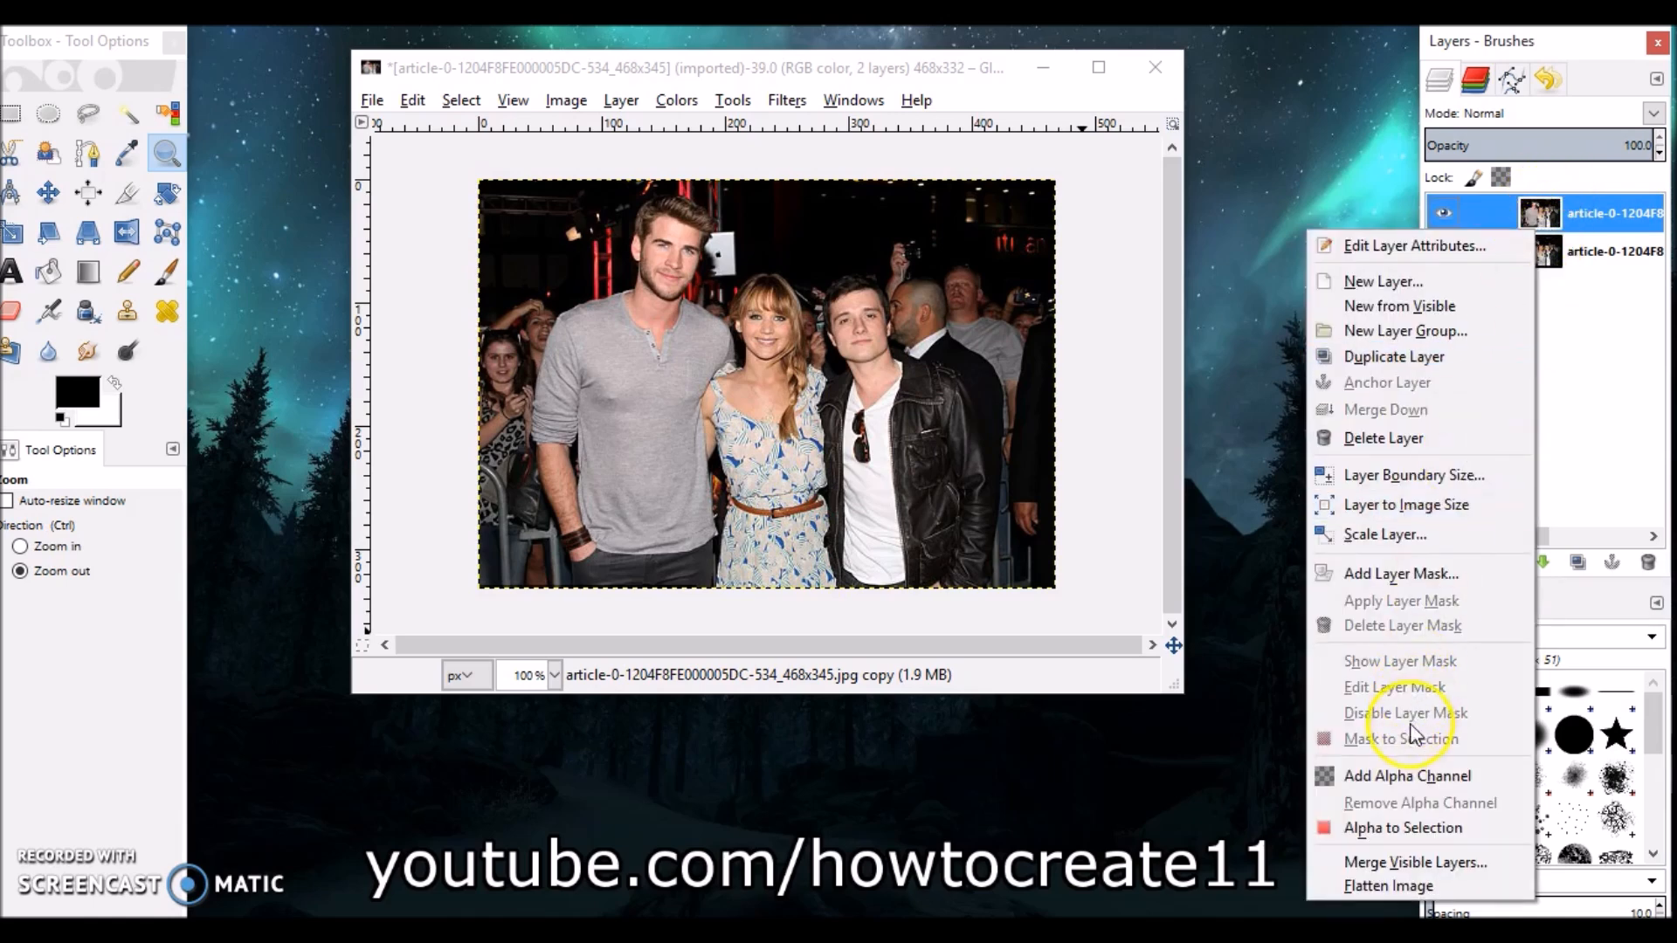
{"action": "left_click", "coordinate": [1406, 778]}
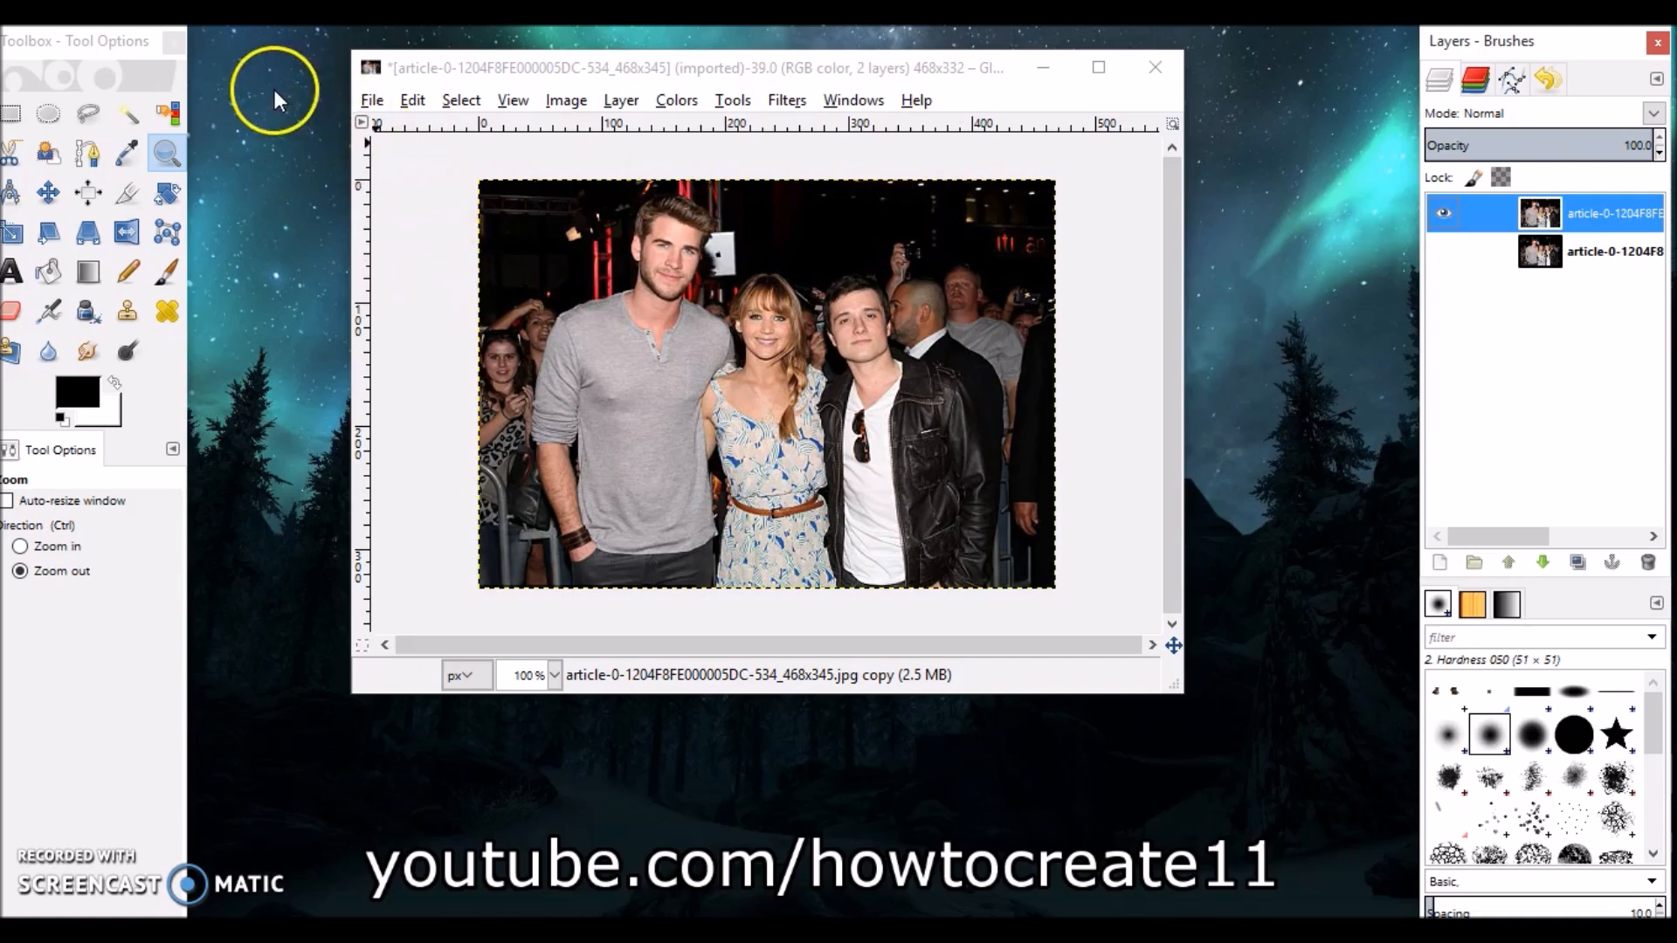
Select a rectangle around the right part of the photo with the man in the leather jacket, and float it.
{"action": "left_click", "coordinate": [10, 114]}
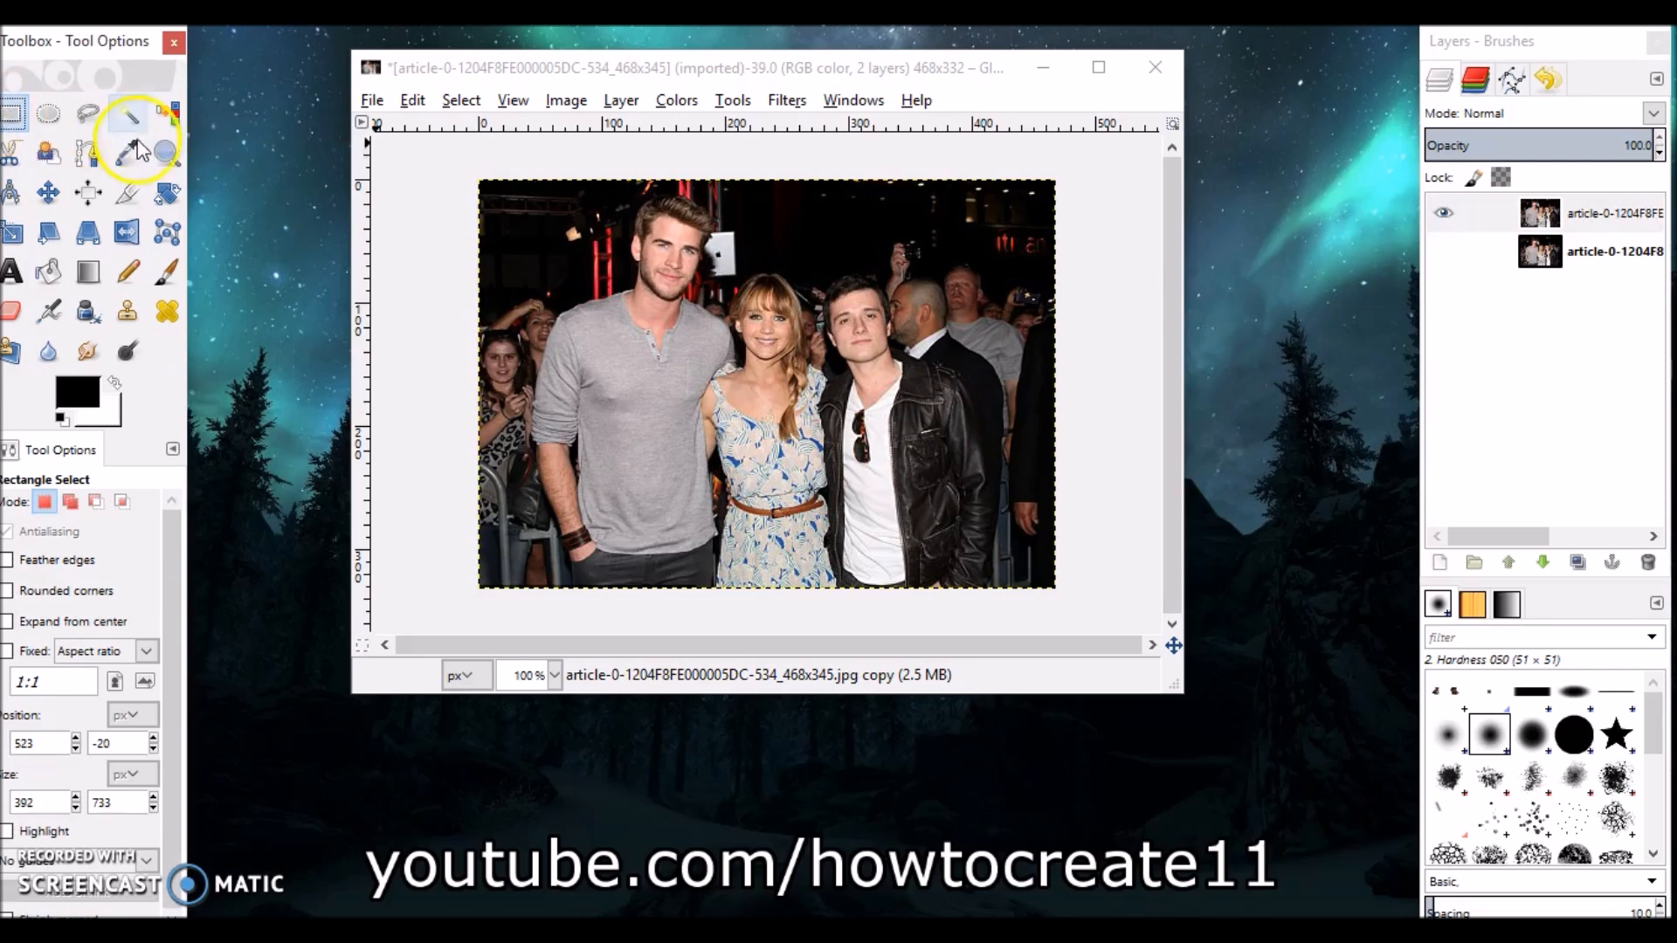
{"action": "left_click_drag", "start_coordinate": [795, 175], "coordinate": [1064, 587]}
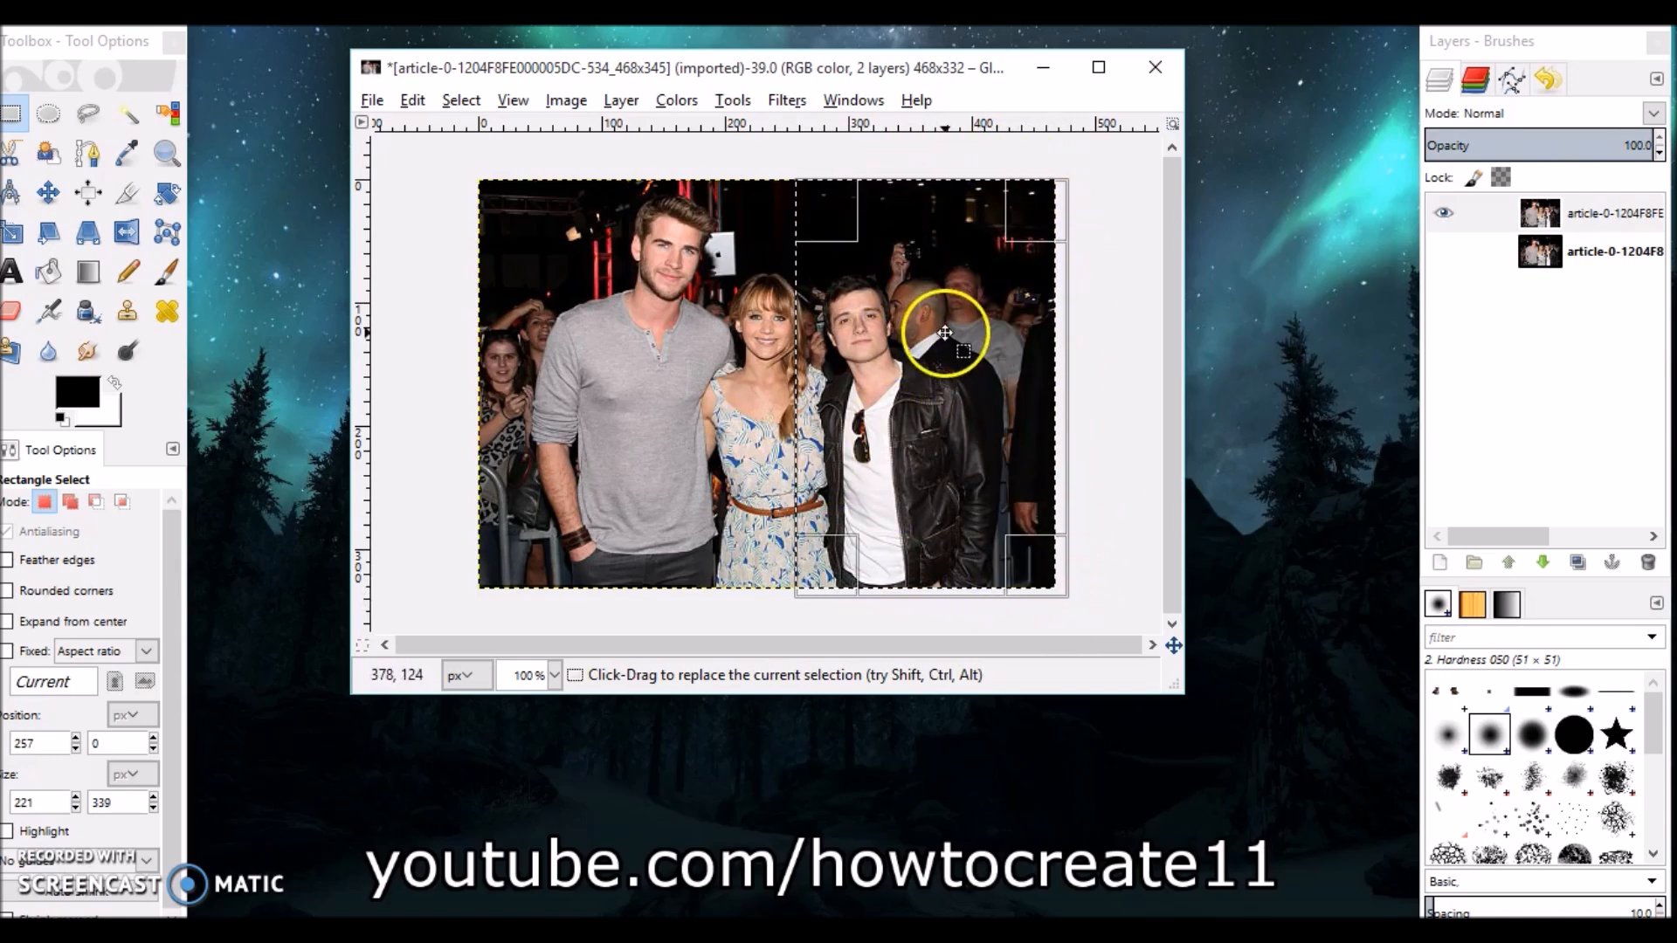
{"action": "left_click_drag", "start_coordinate": [829, 365], "coordinate": [832, 370]}
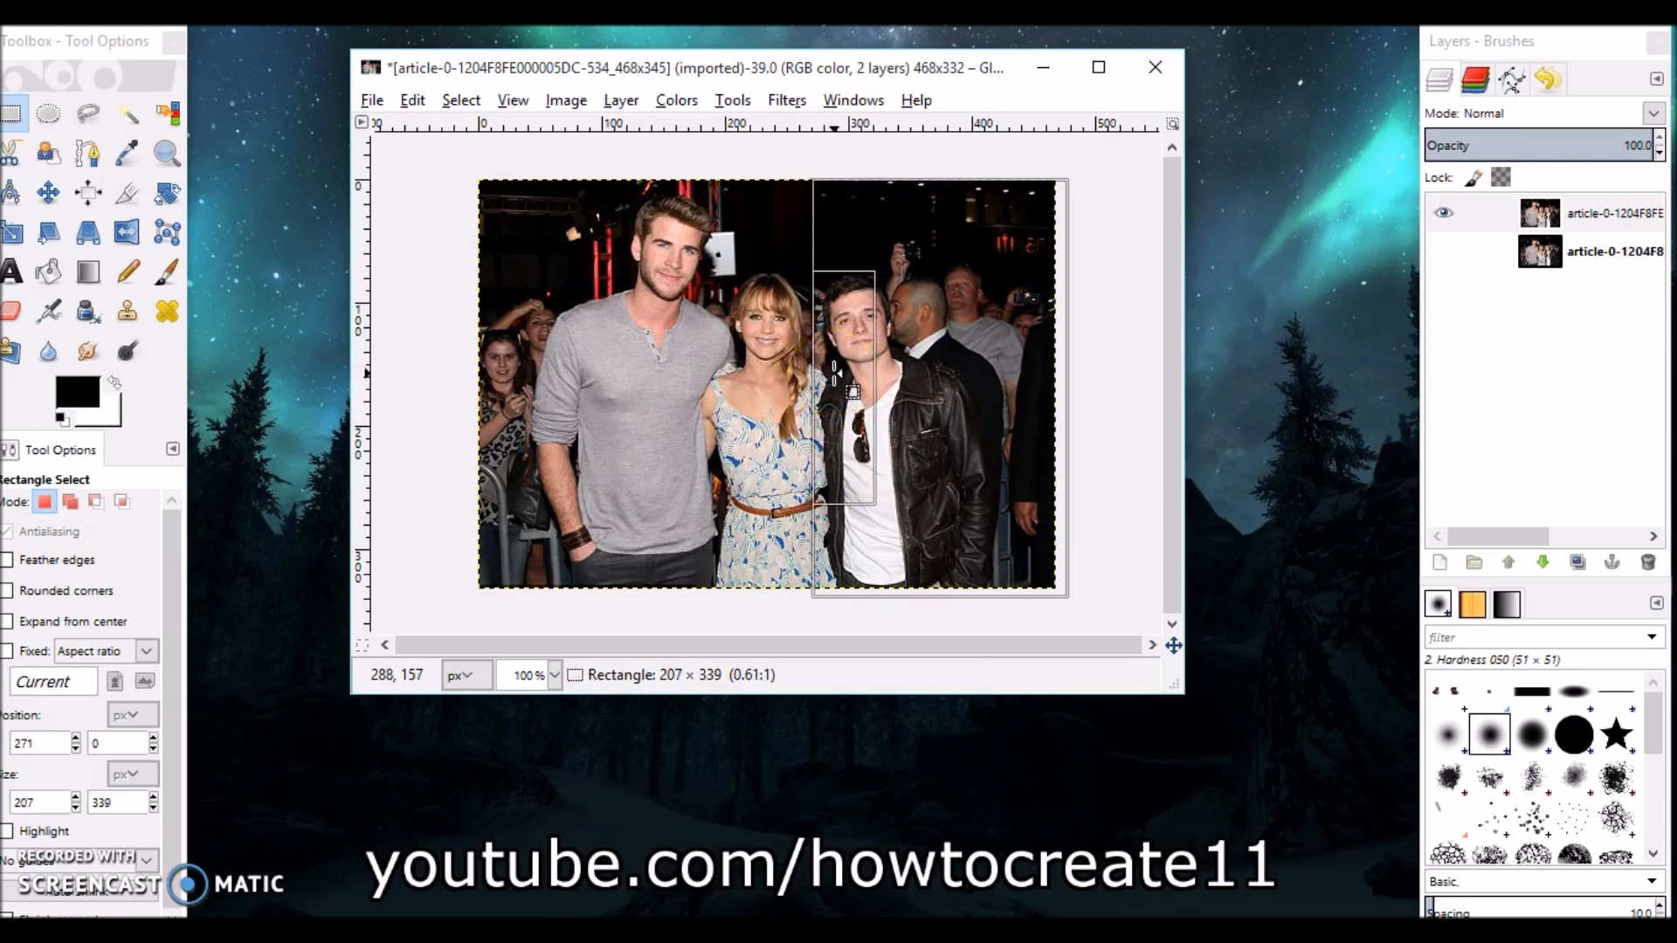
{"action": "left_click", "coordinate": [845, 461]}
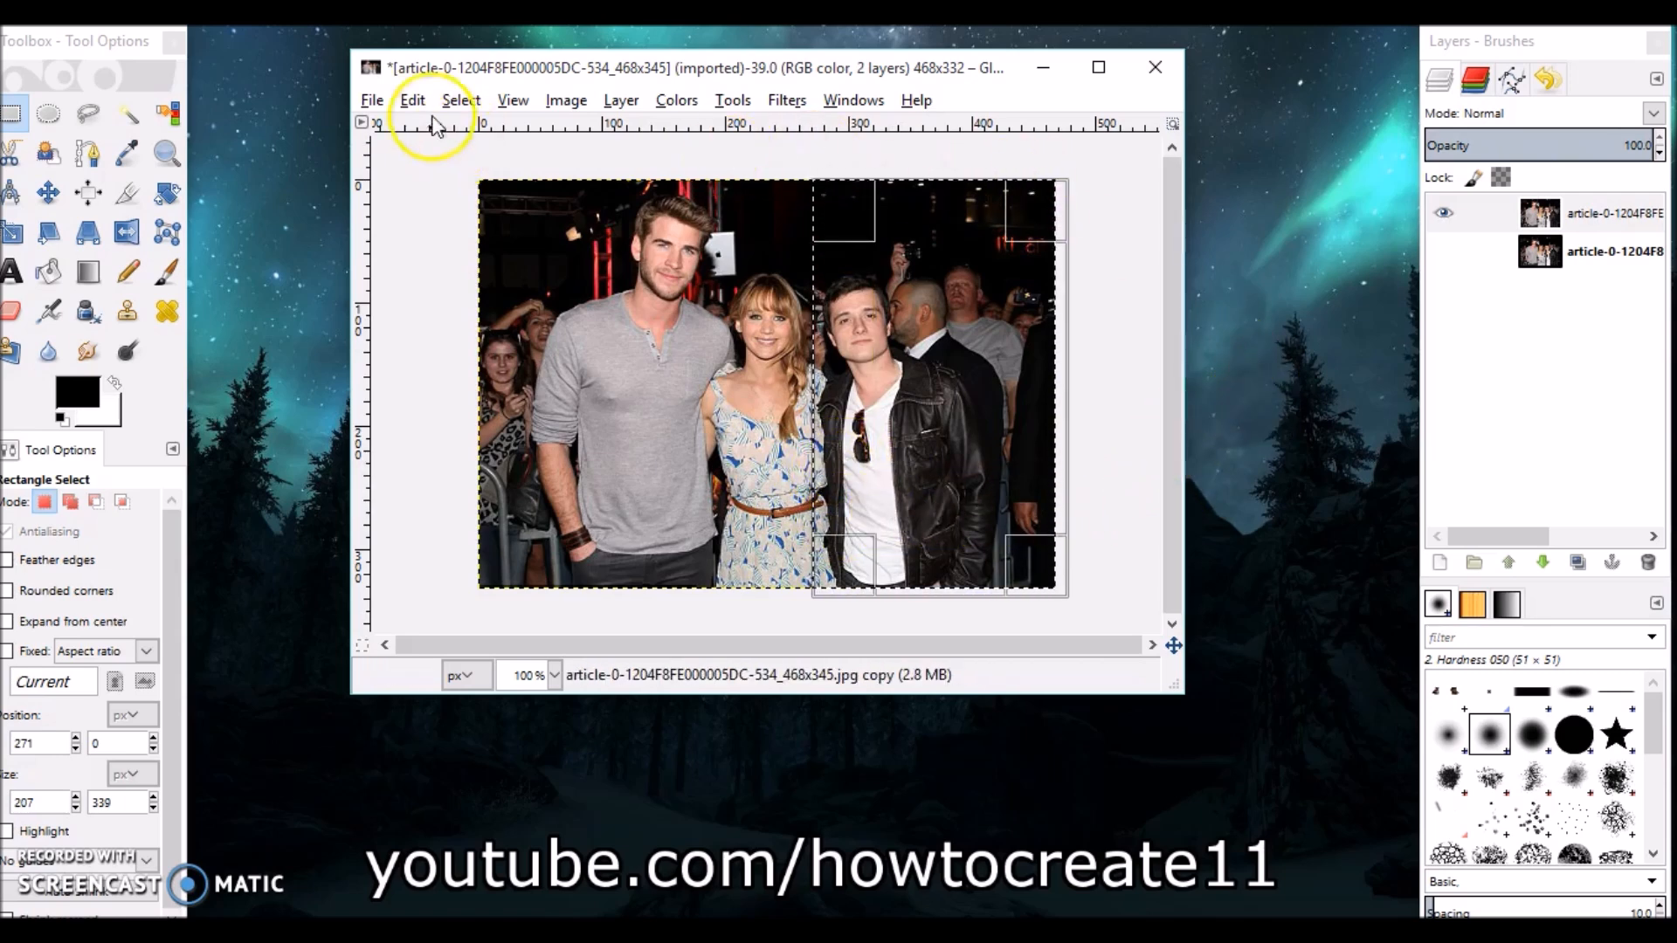
{"action": "left_click", "coordinate": [469, 103]}
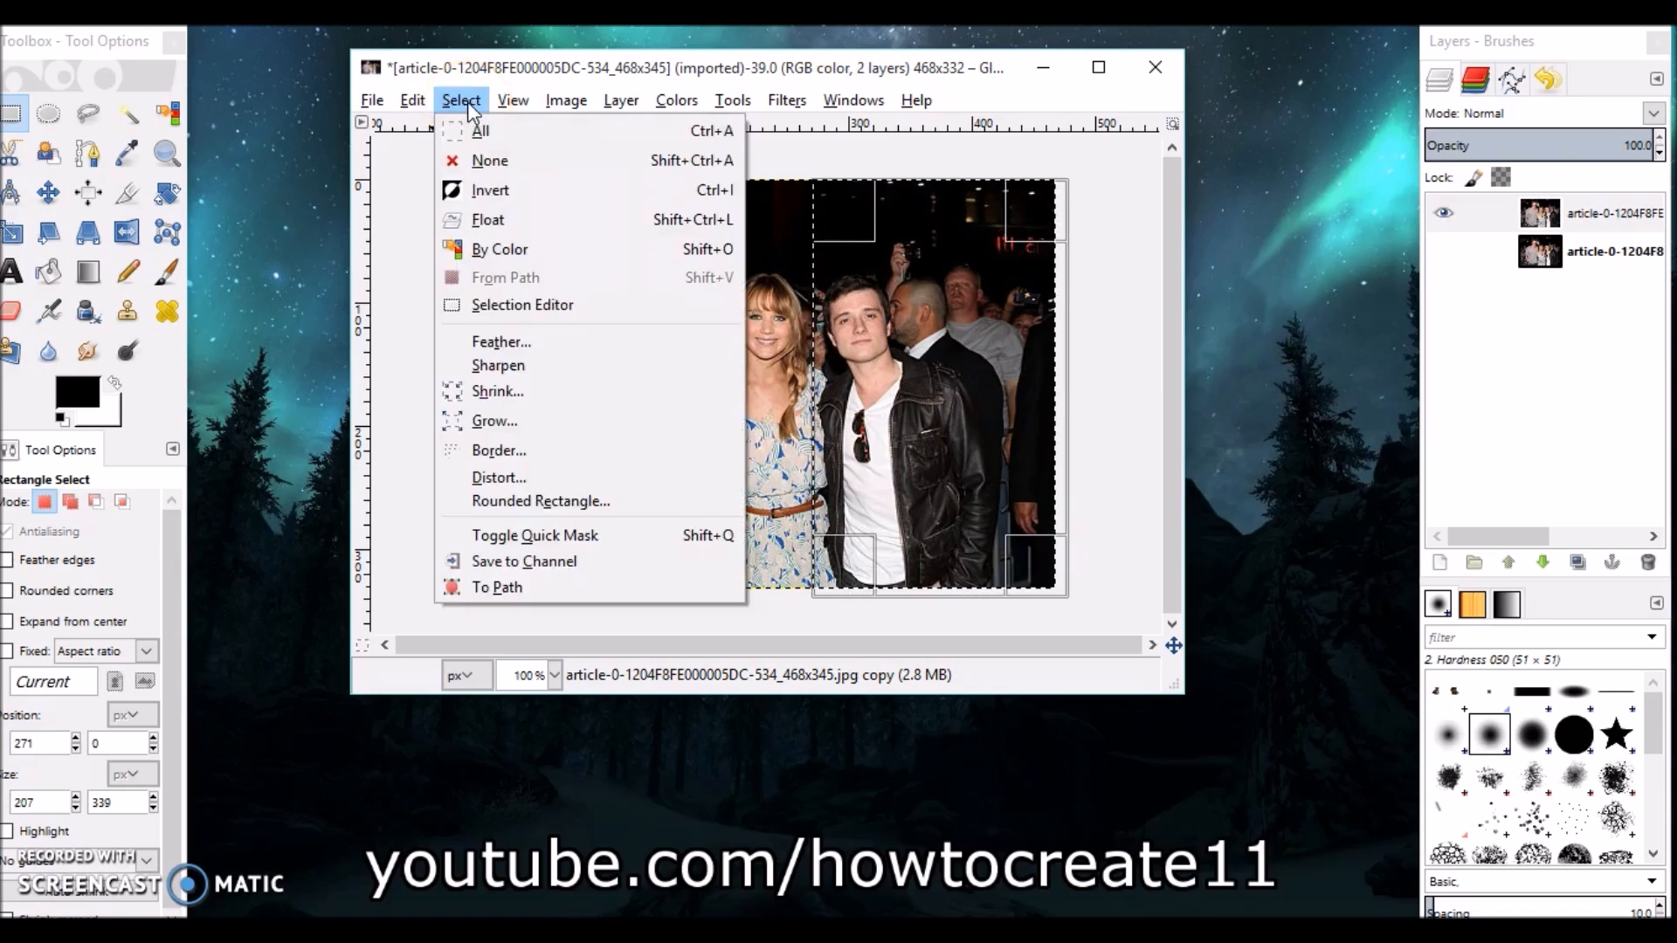
{"action": "left_click", "coordinate": [486, 220]}
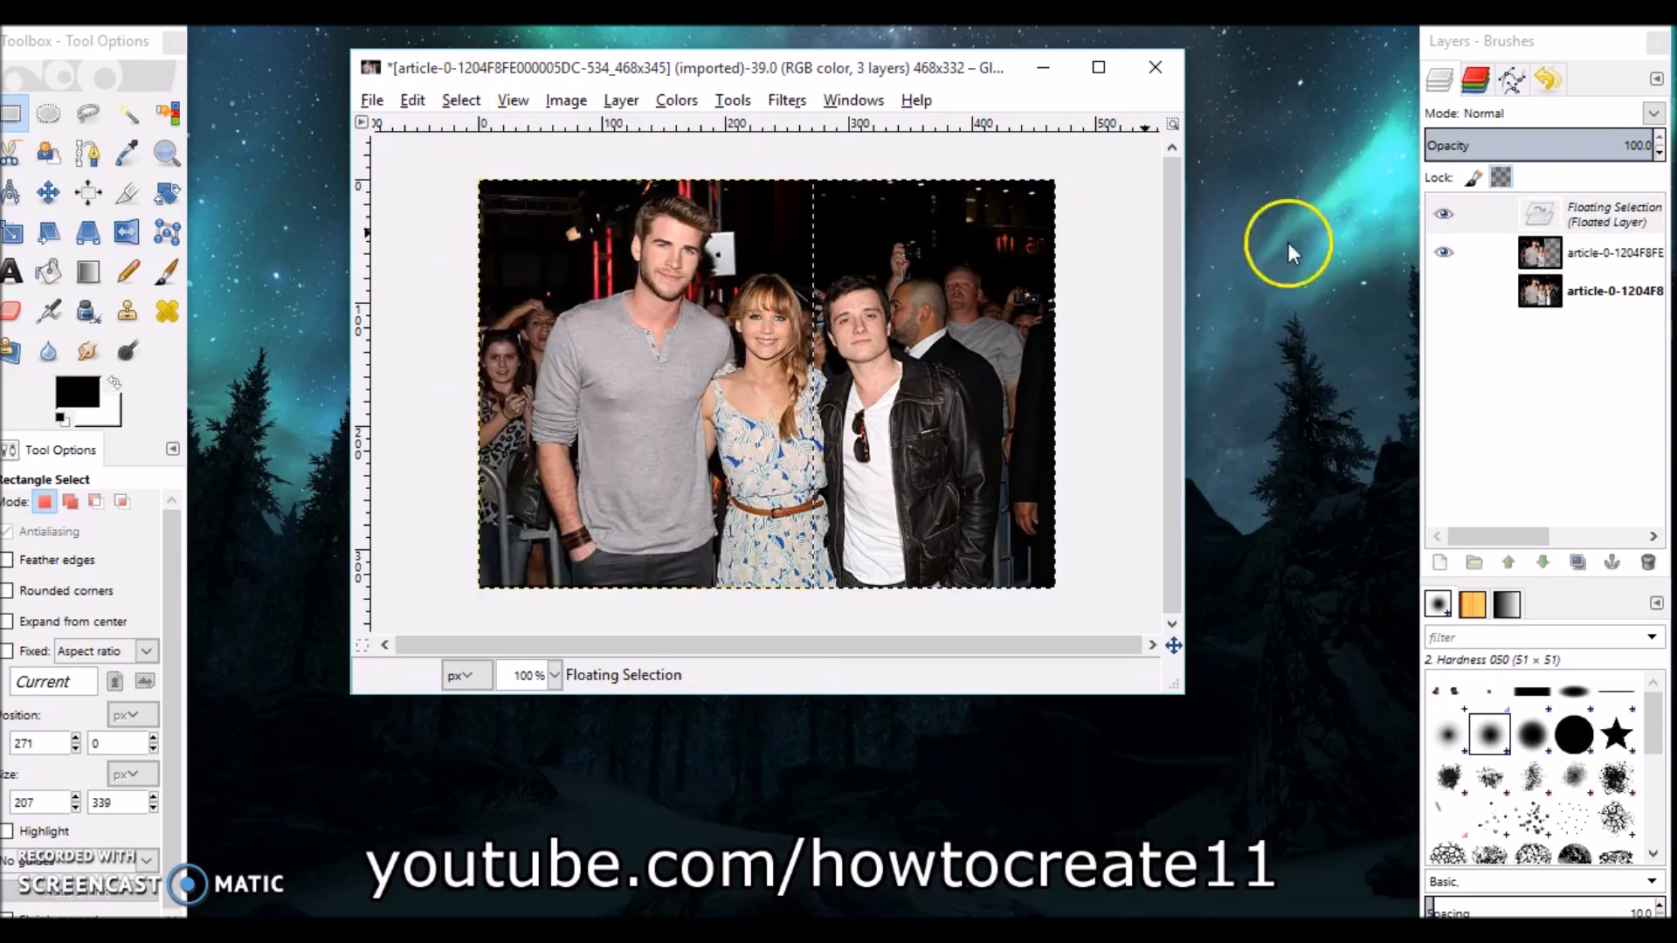
Turn the floating selection into a new layer and move it left over the woman in the middle.
{"action": "left_click", "coordinate": [1439, 566]}
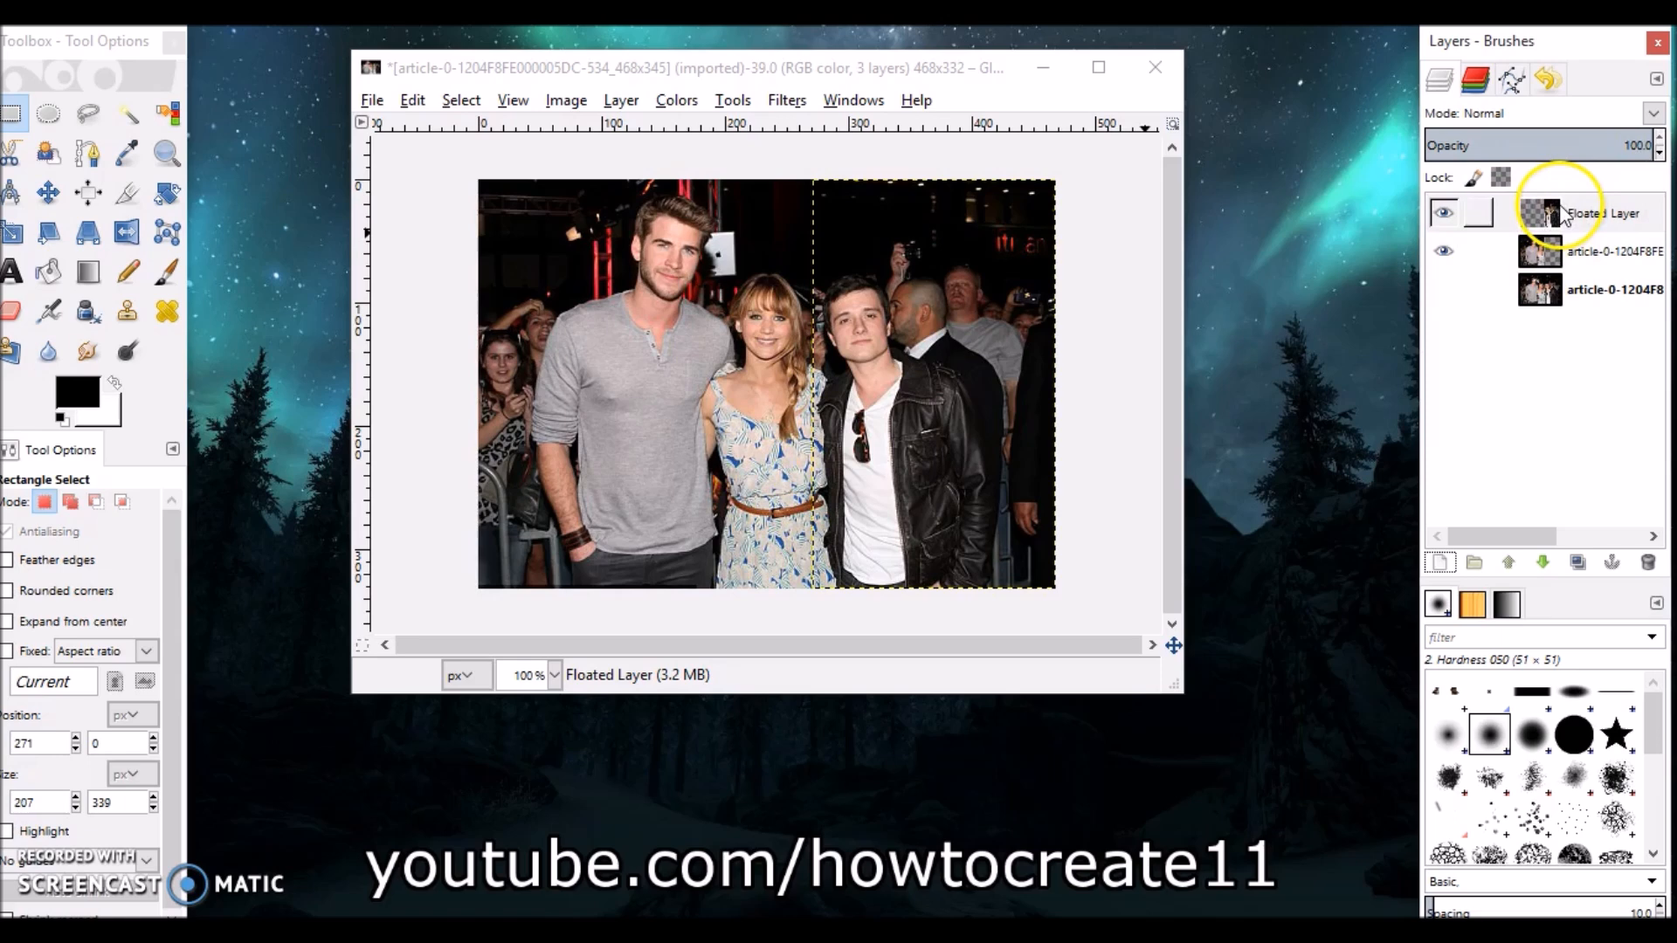
{"action": "left_click", "coordinate": [51, 208]}
{"action": "left_click_drag", "start_coordinate": [903, 376], "coordinate": [783, 374]}
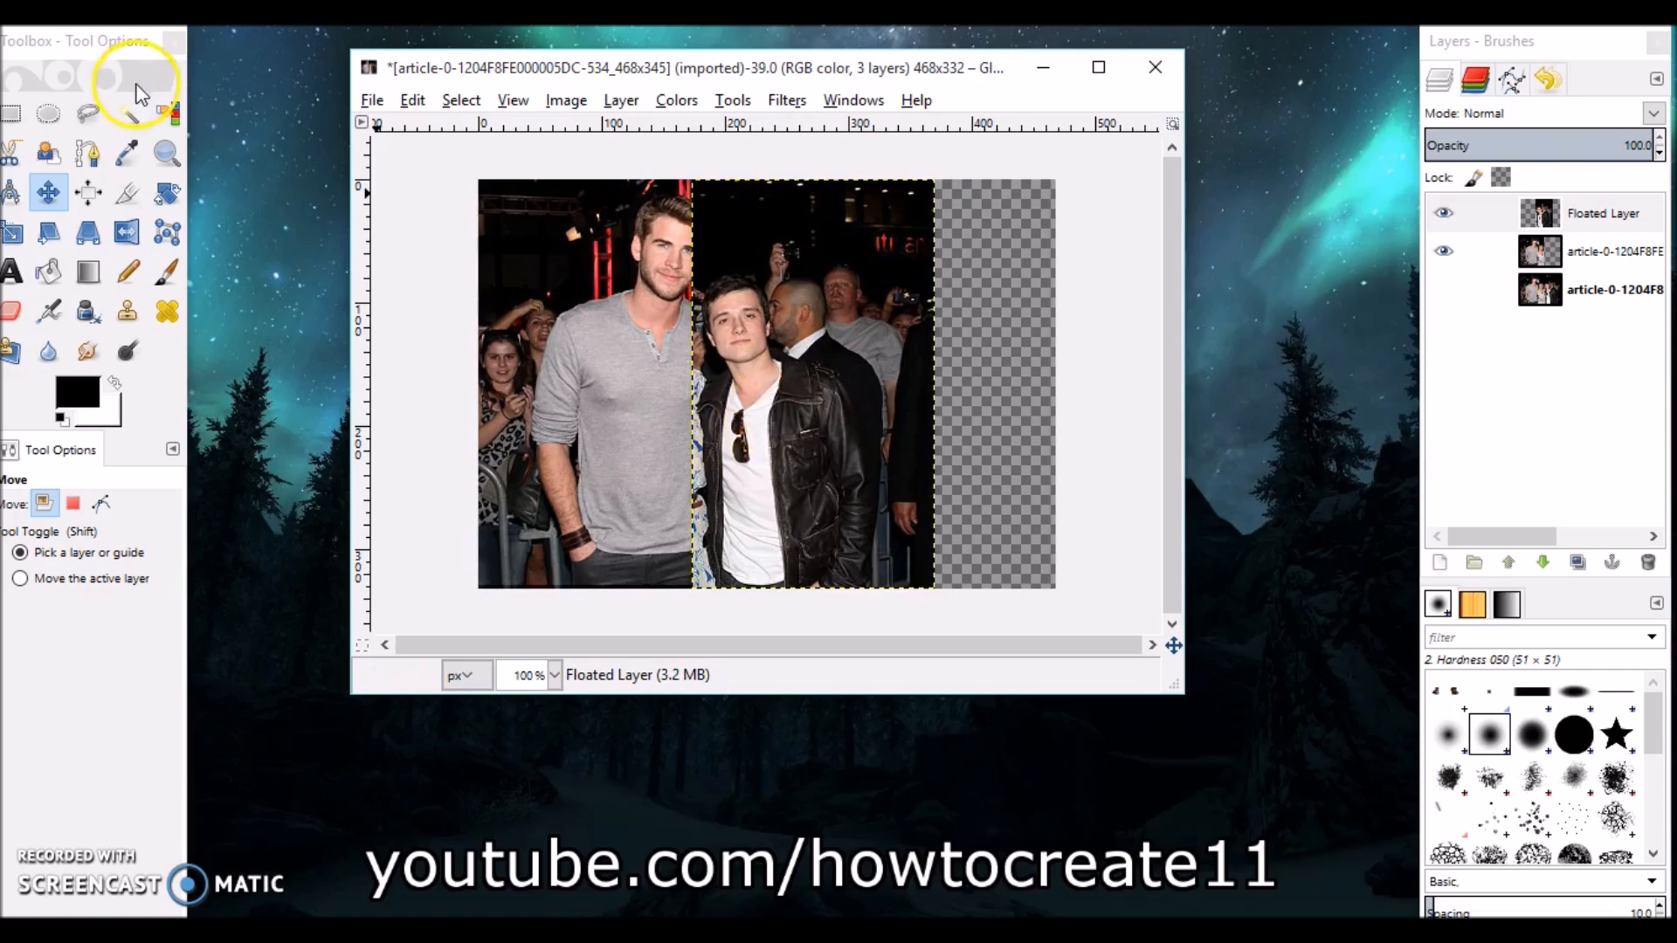
Zoom in on the seam and erase the floated layer's left edge near the waist with a 28.79 eraser.
{"action": "left_click", "coordinate": [183, 153]}
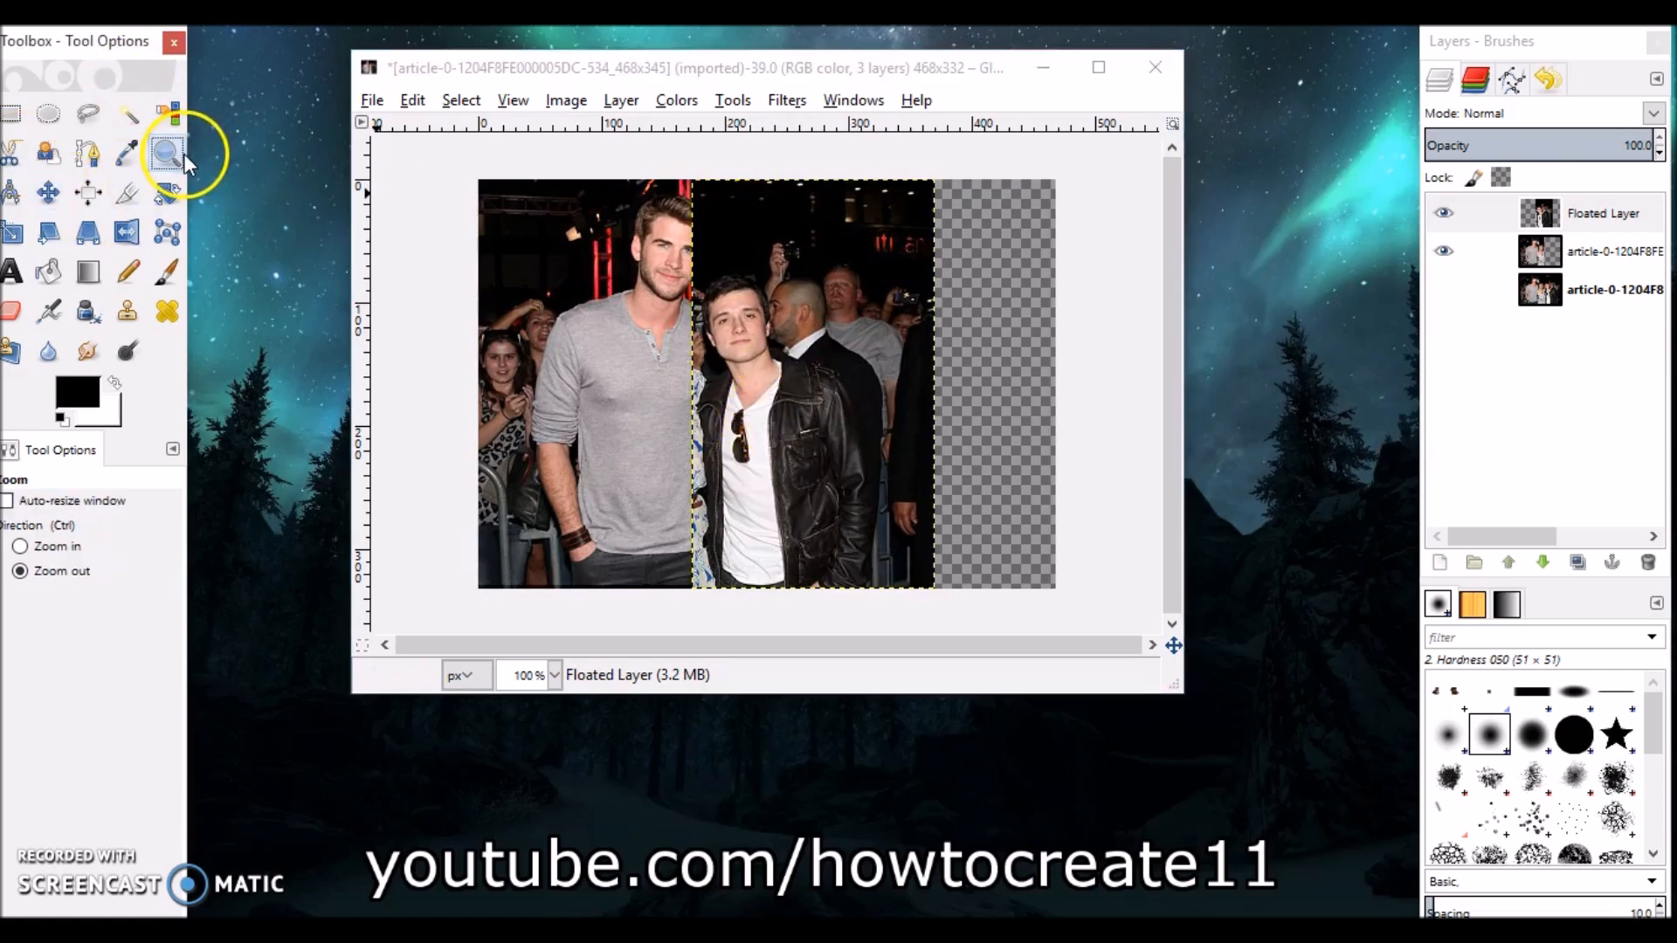
{"action": "left_click", "coordinate": [75, 547]}
{"action": "left_click_drag", "start_coordinate": [652, 268], "coordinate": [799, 601]}
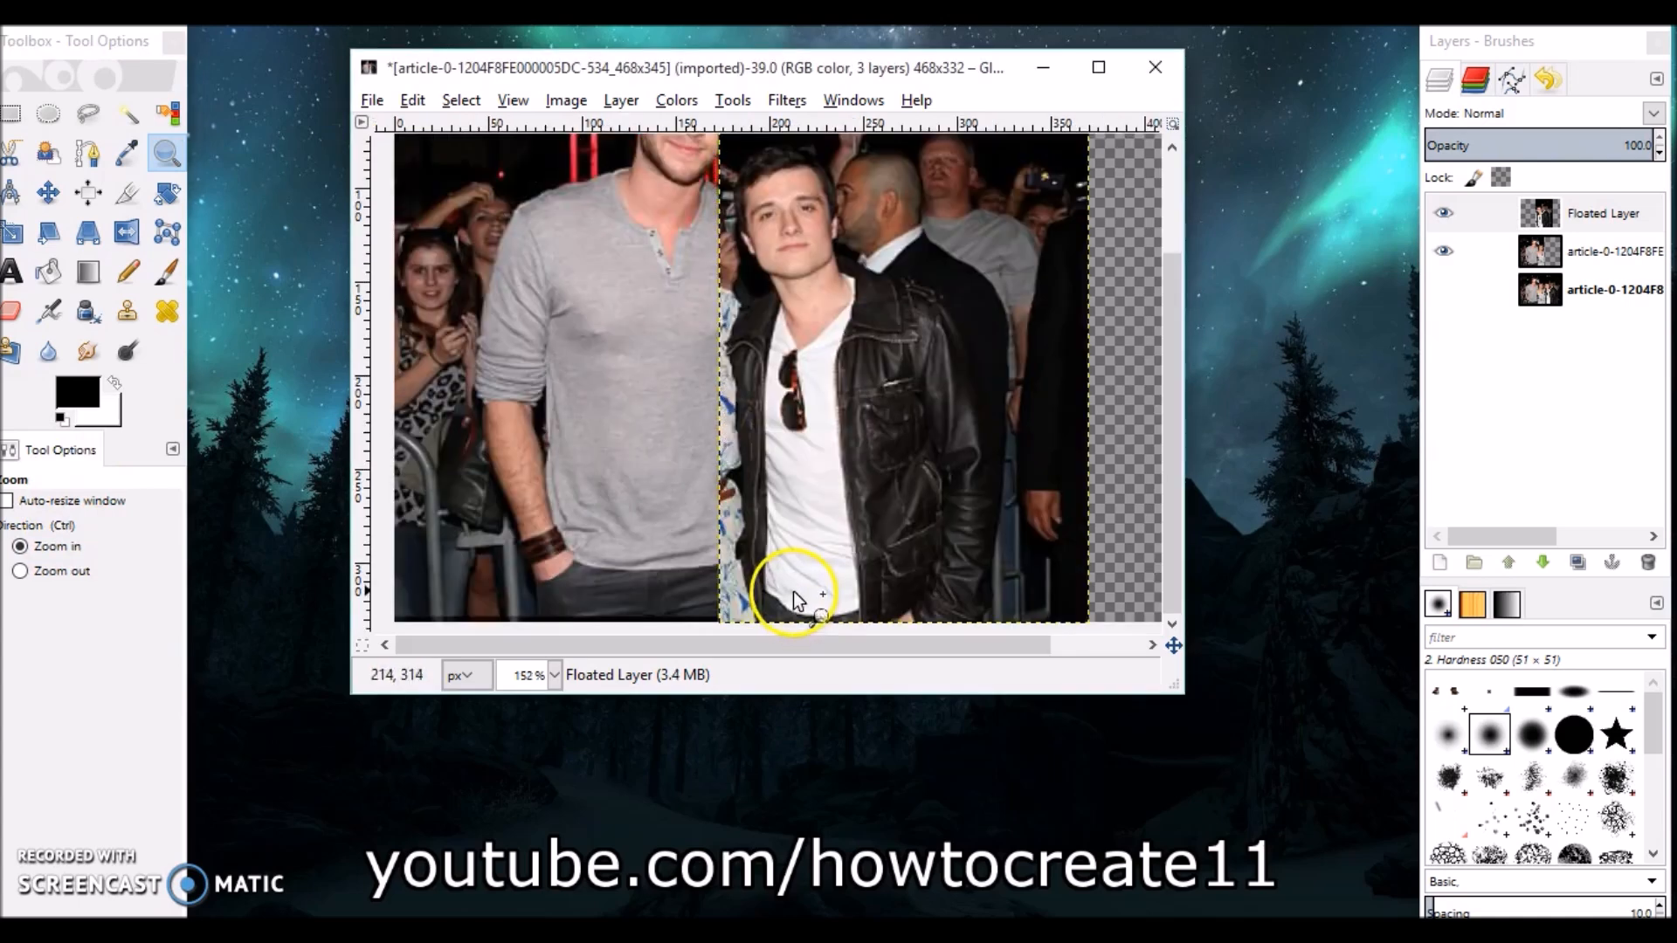
{"action": "left_click", "coordinate": [703, 517]}
{"action": "scroll", "coordinate": [882, 502], "scroll_direction": "down", "scroll_amount": 1}
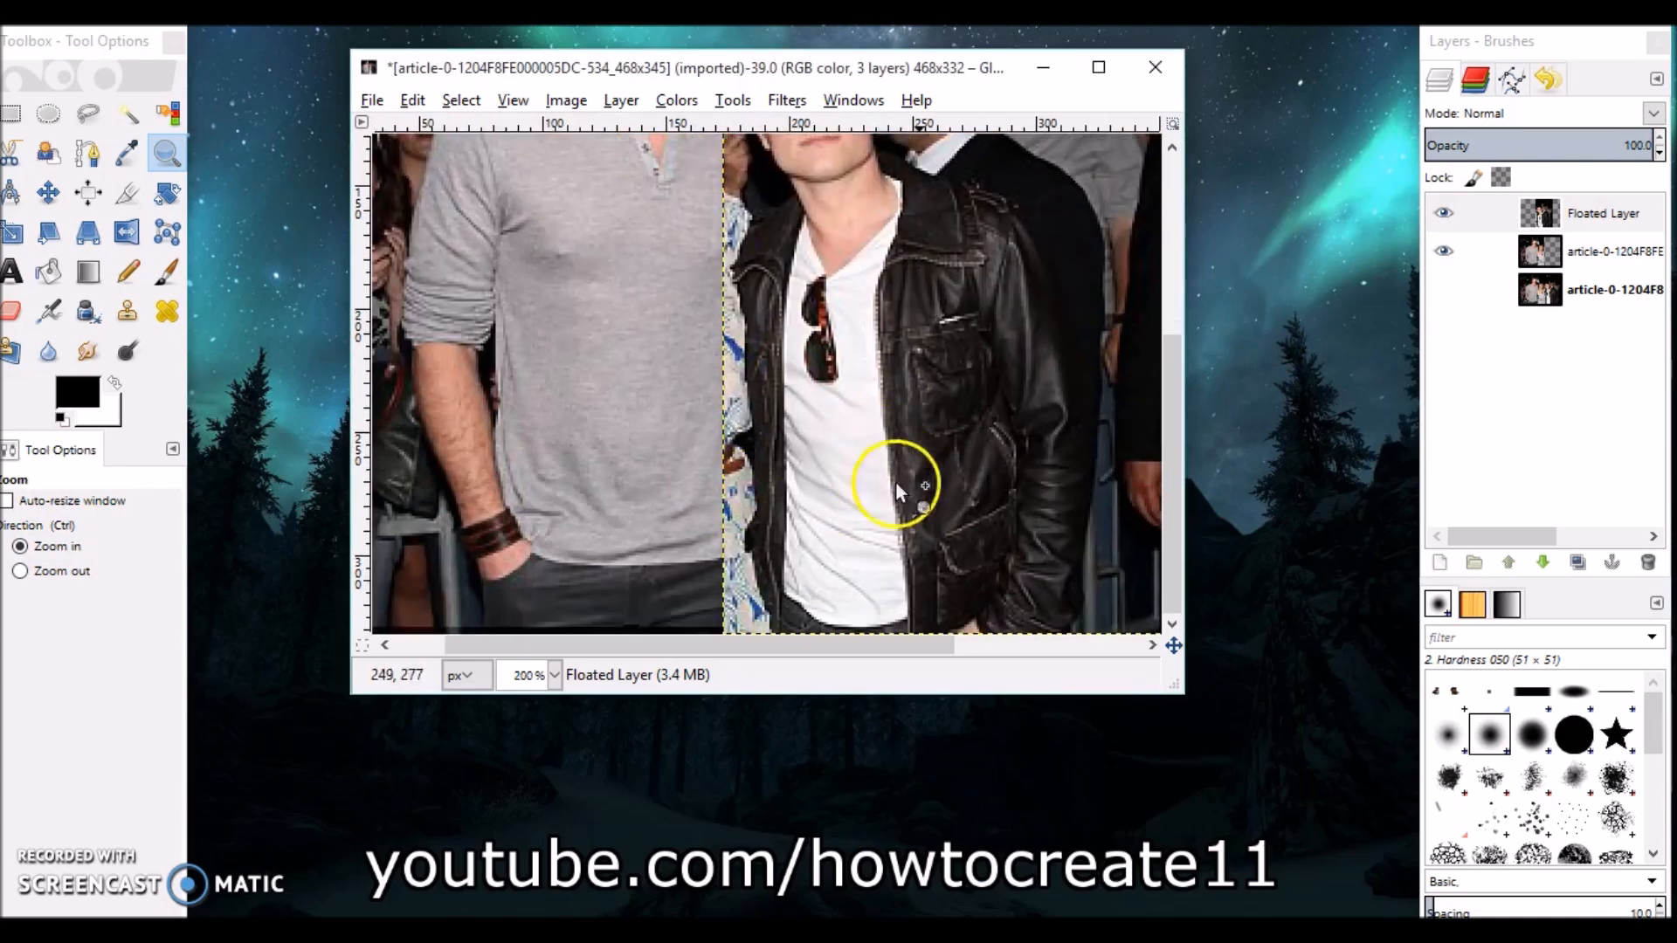
{"action": "left_click_drag", "start_coordinate": [1173, 686], "coordinate": [1218, 810]}
{"action": "left_click", "coordinate": [738, 493]}
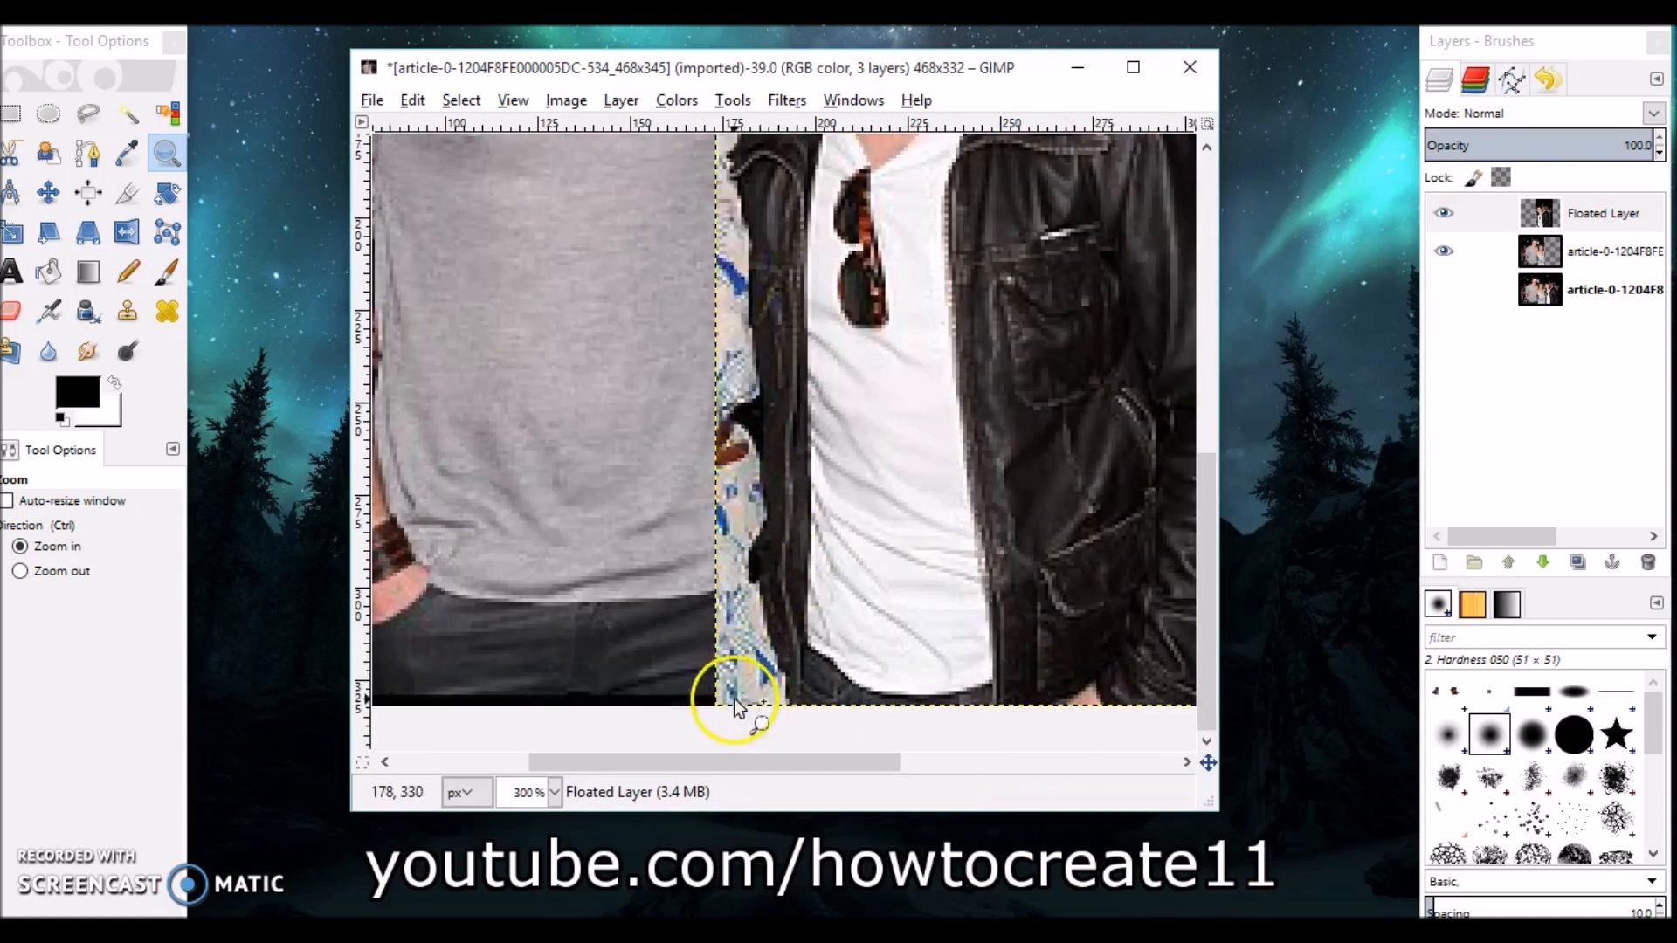
{"action": "scroll", "coordinate": [724, 367], "scroll_direction": "up", "scroll_amount": 5}
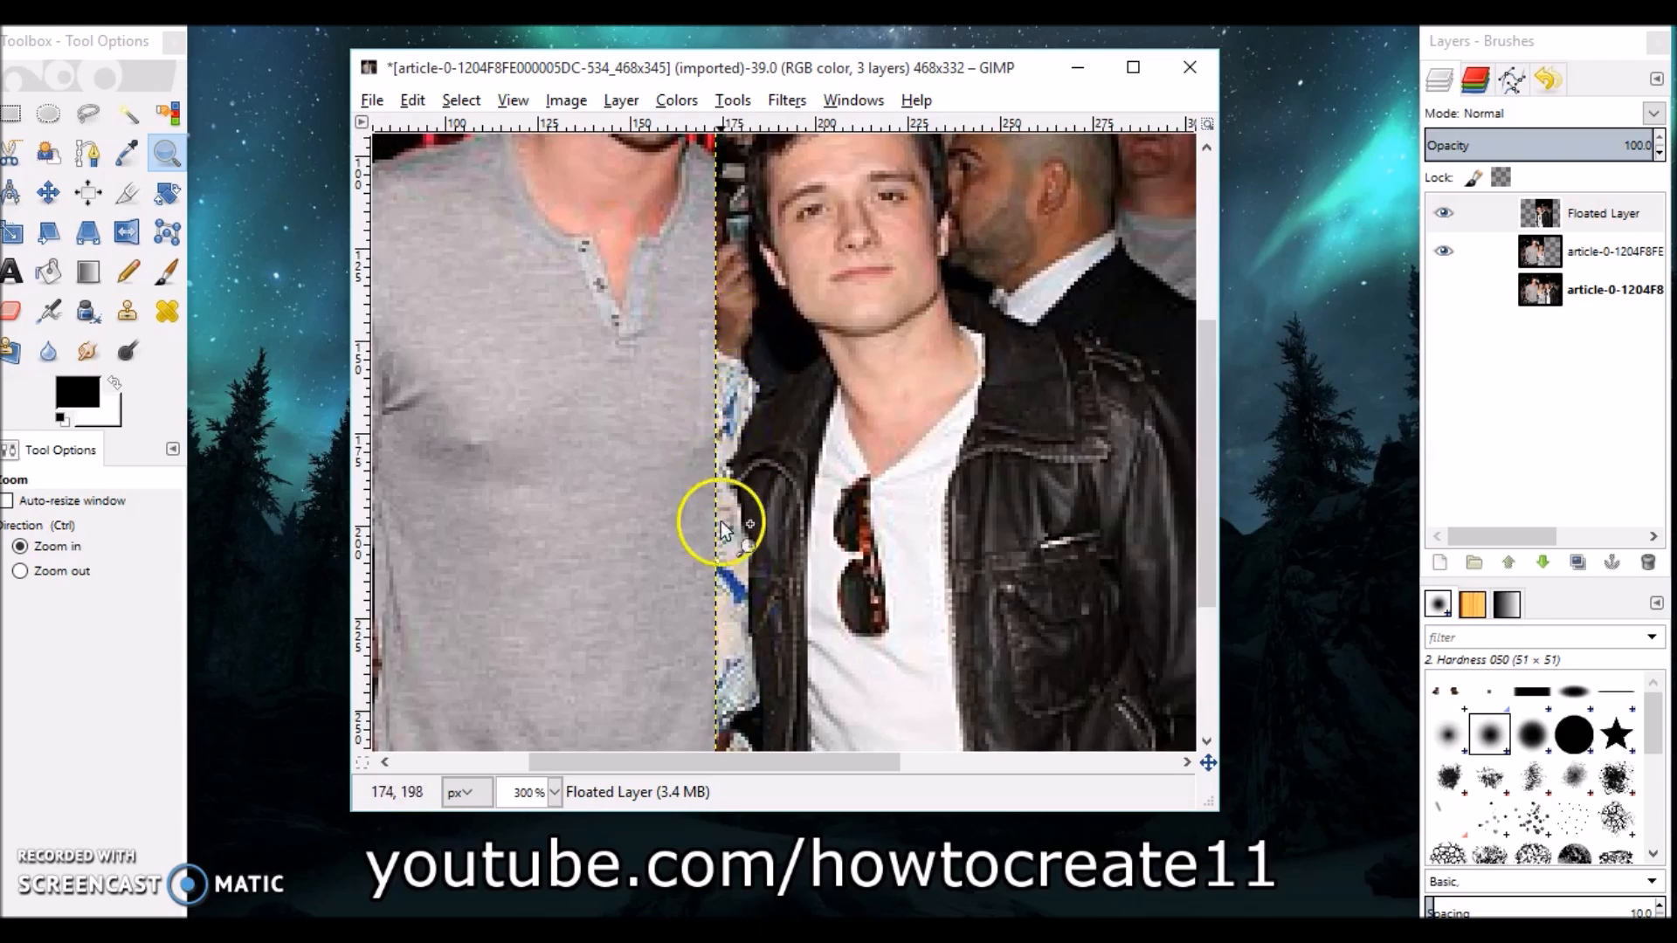
{"action": "scroll", "coordinate": [723, 489], "scroll_direction": "down", "scroll_amount": 4}
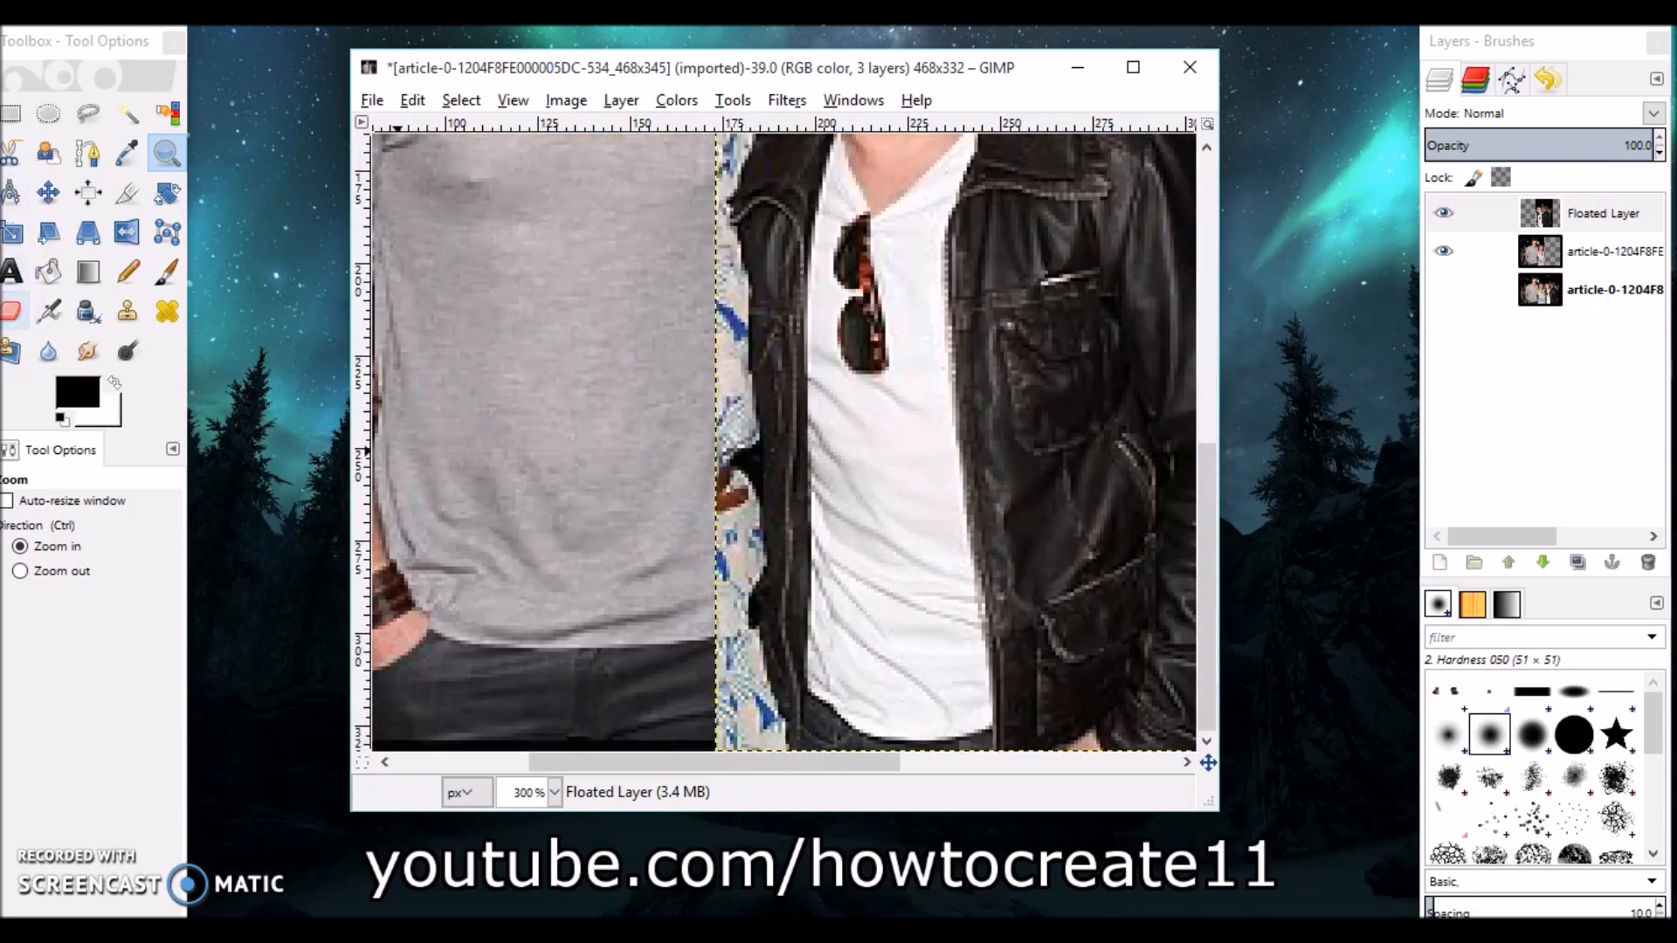
{"action": "left_click", "coordinate": [13, 310]}
{"action": "left_click_drag", "start_coordinate": [780, 696], "coordinate": [768, 673]}
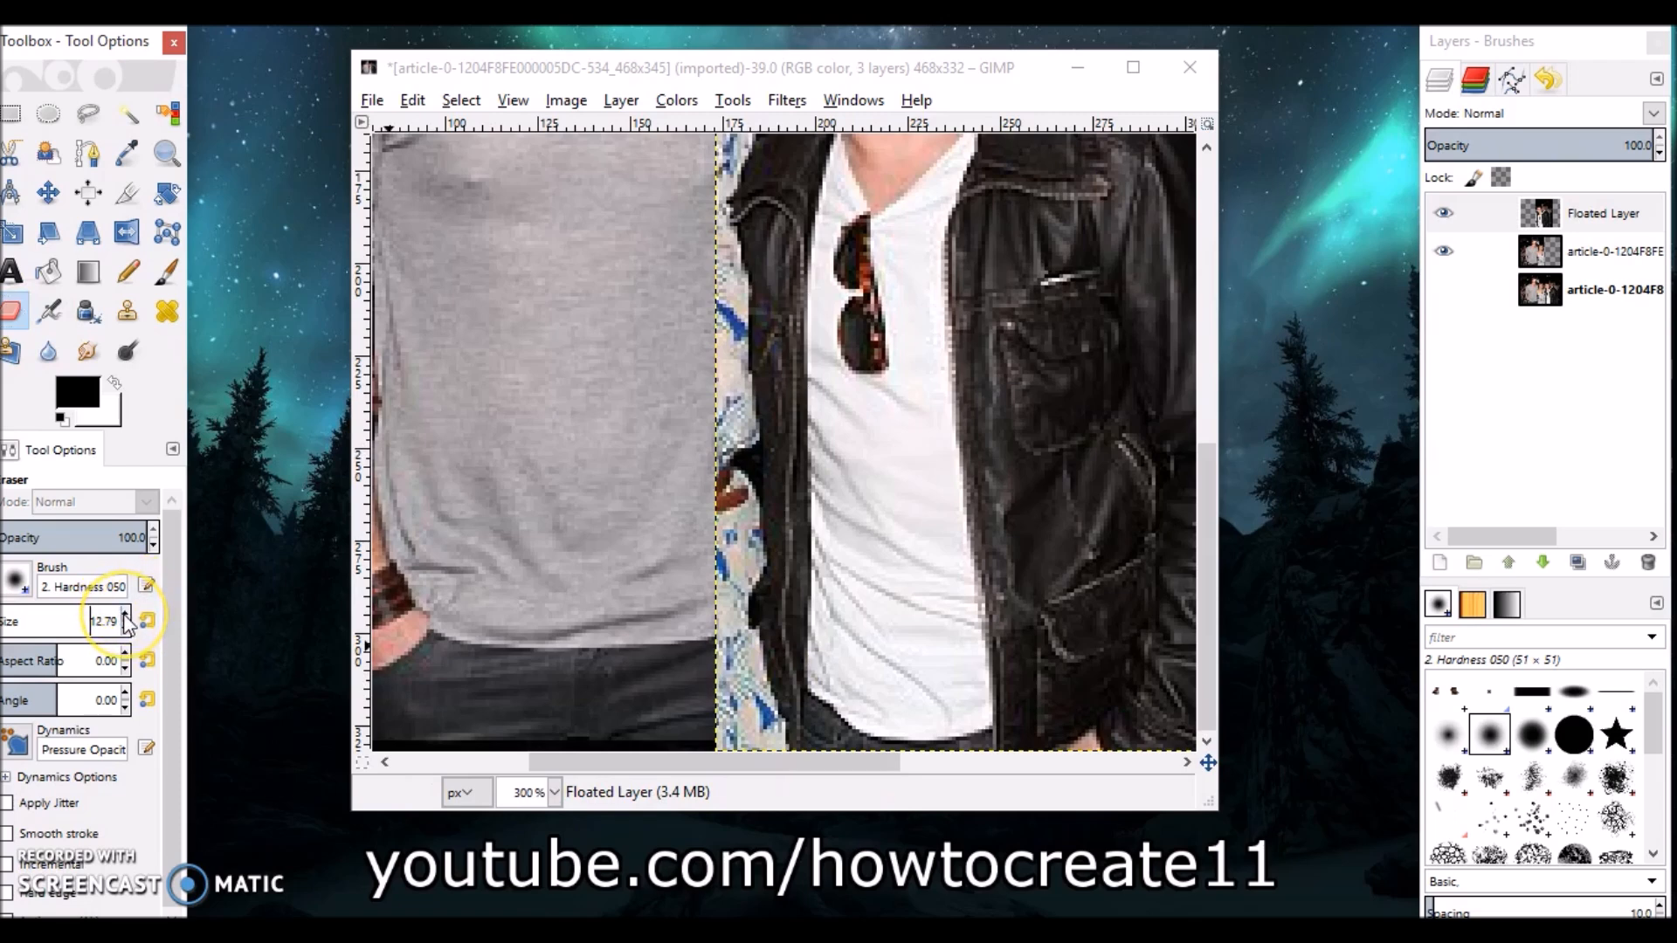
{"action": "left_click", "coordinate": [710, 715]}
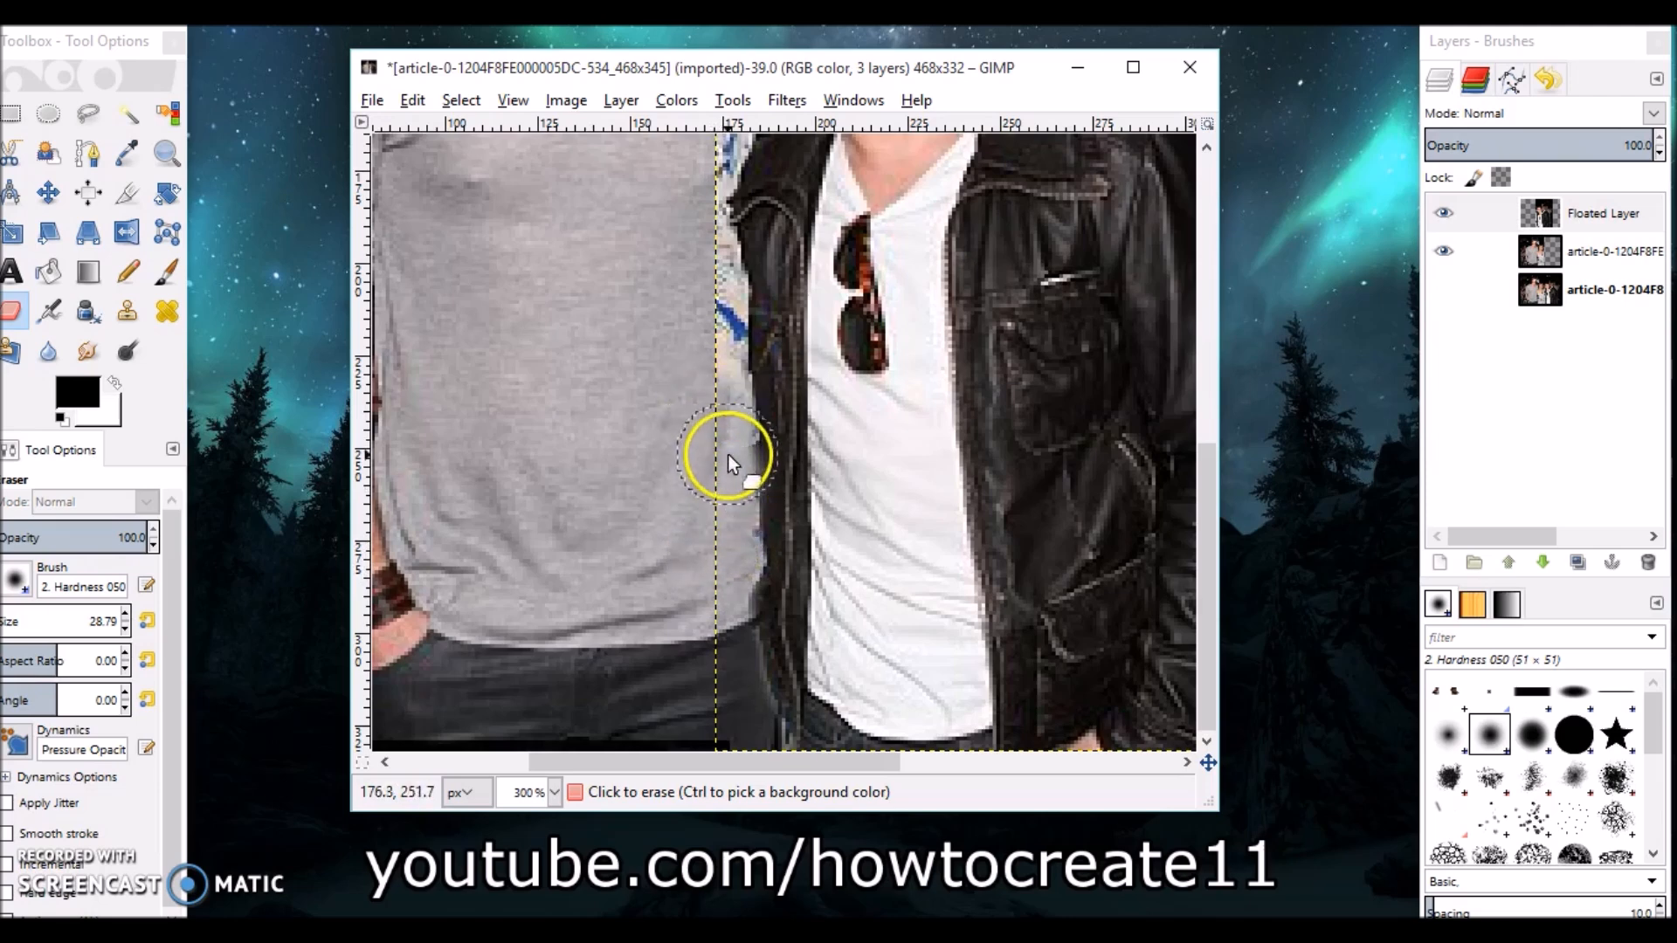
{"action": "left_click", "coordinate": [726, 459]}
Continue erasing the floated layer's left edge up along the seam toward the shoulders.
{"action": "scroll", "coordinate": [719, 423], "scroll_direction": "up", "scroll_amount": 3}
{"action": "left_click_drag", "start_coordinate": [720, 552], "coordinate": [720, 438]}
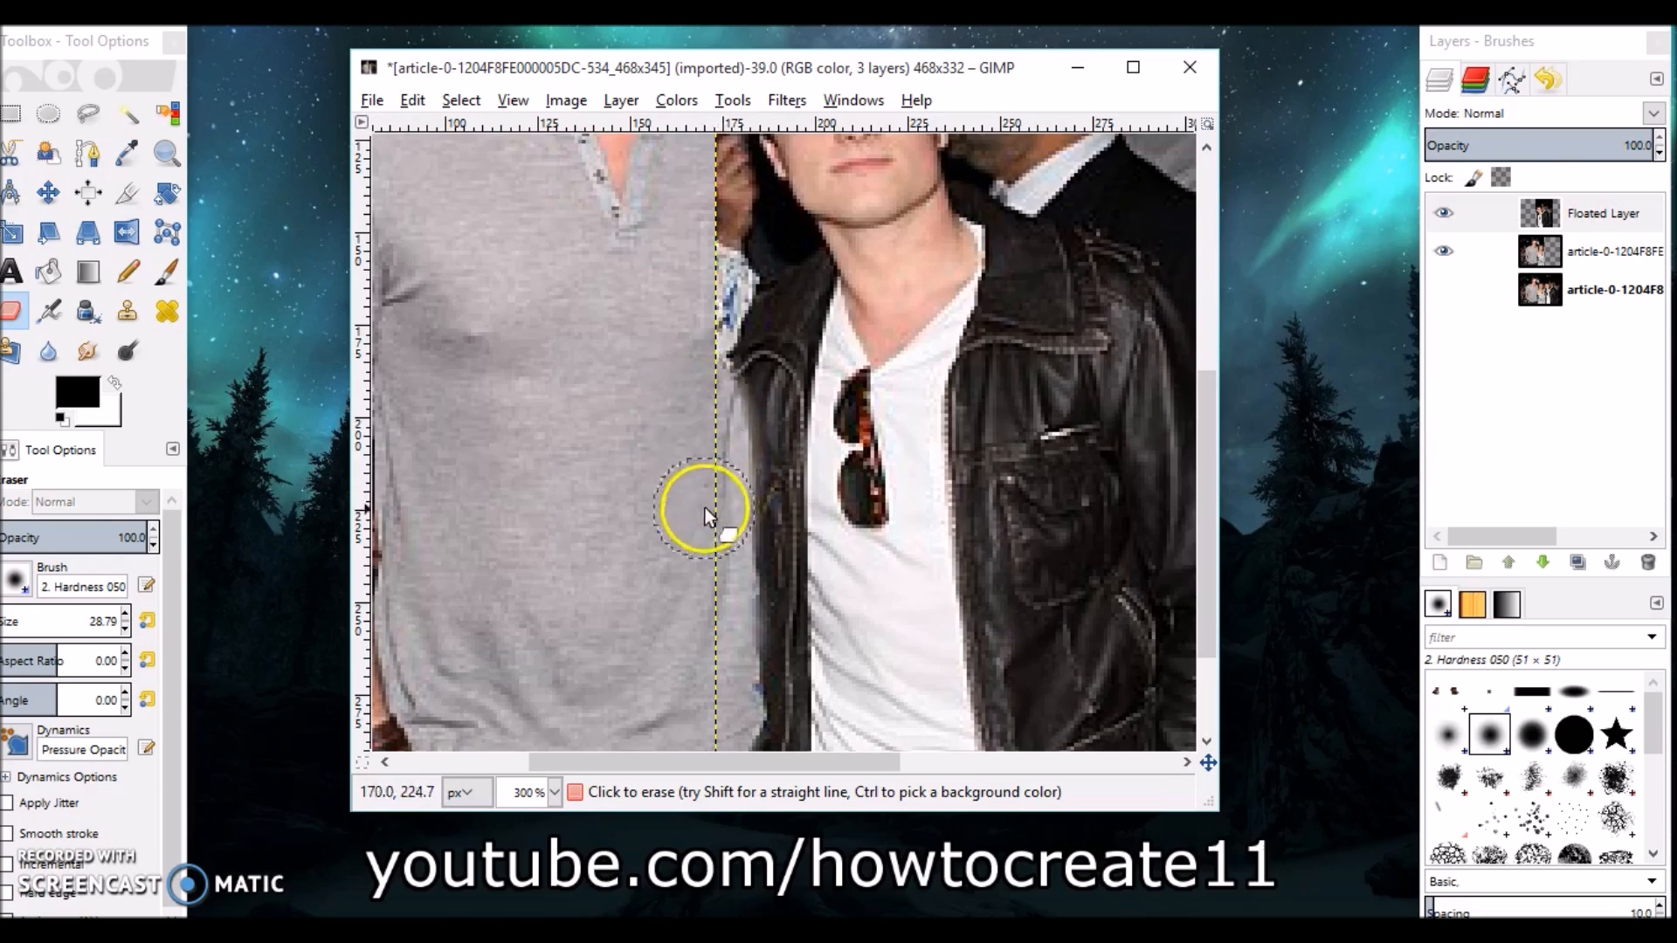
{"action": "scroll", "coordinate": [705, 507], "scroll_direction": "up", "scroll_amount": 3}
{"action": "left_click_drag", "start_coordinate": [718, 456], "coordinate": [700, 500]}
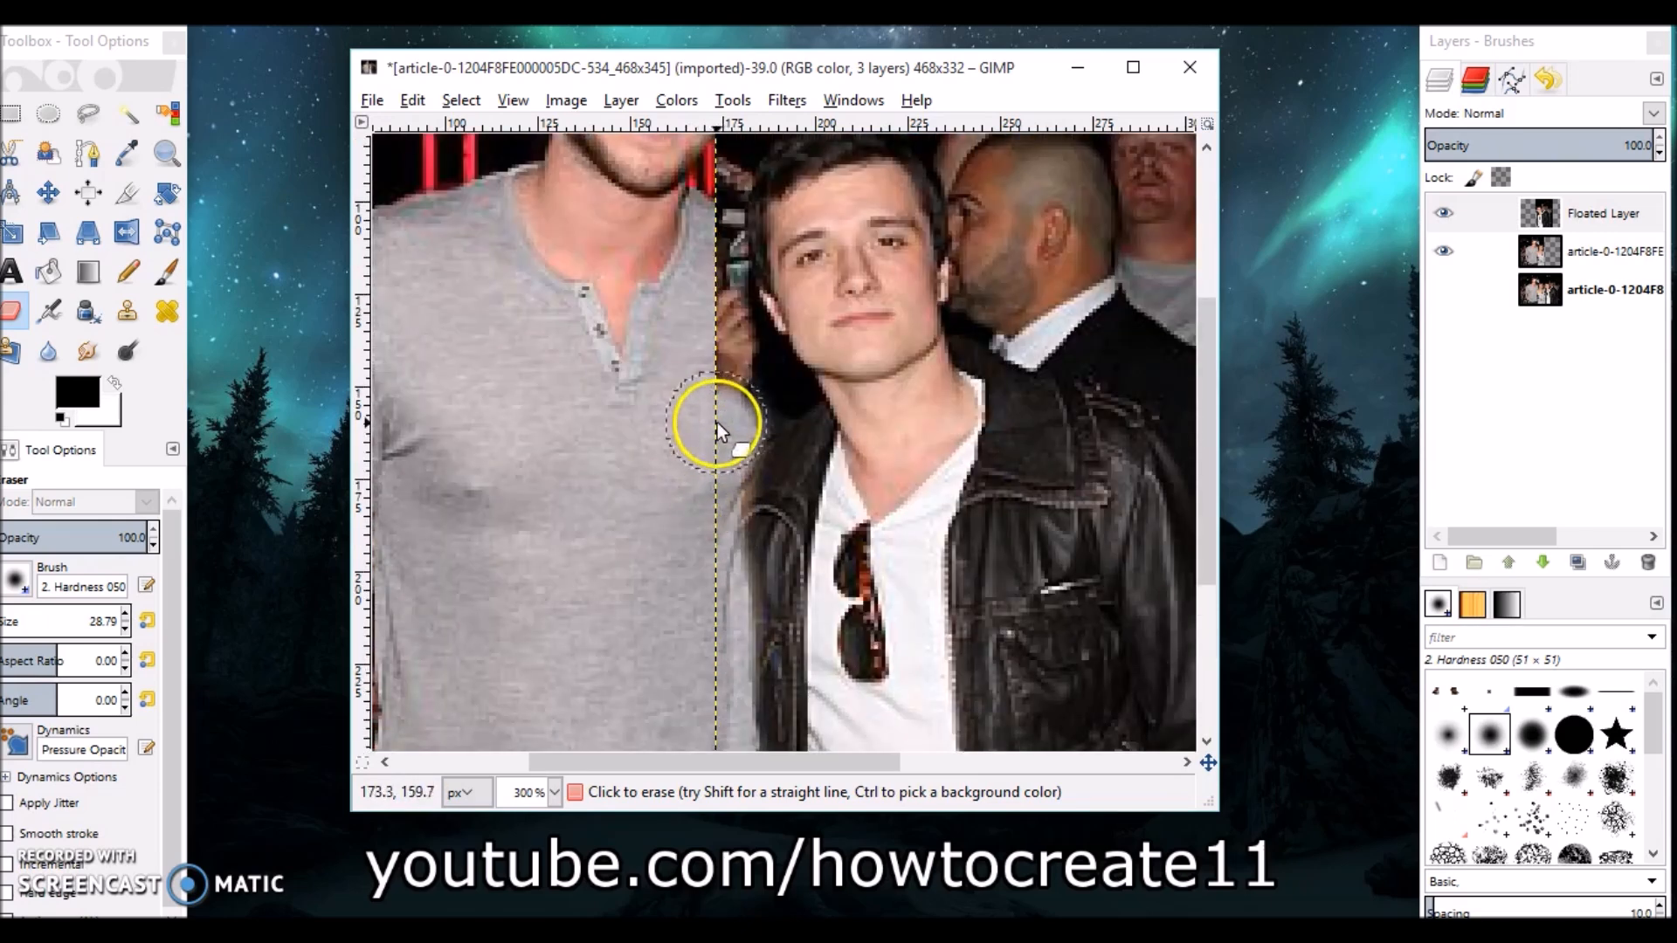
{"action": "scroll", "coordinate": [683, 496], "scroll_direction": "down", "scroll_amount": 6}
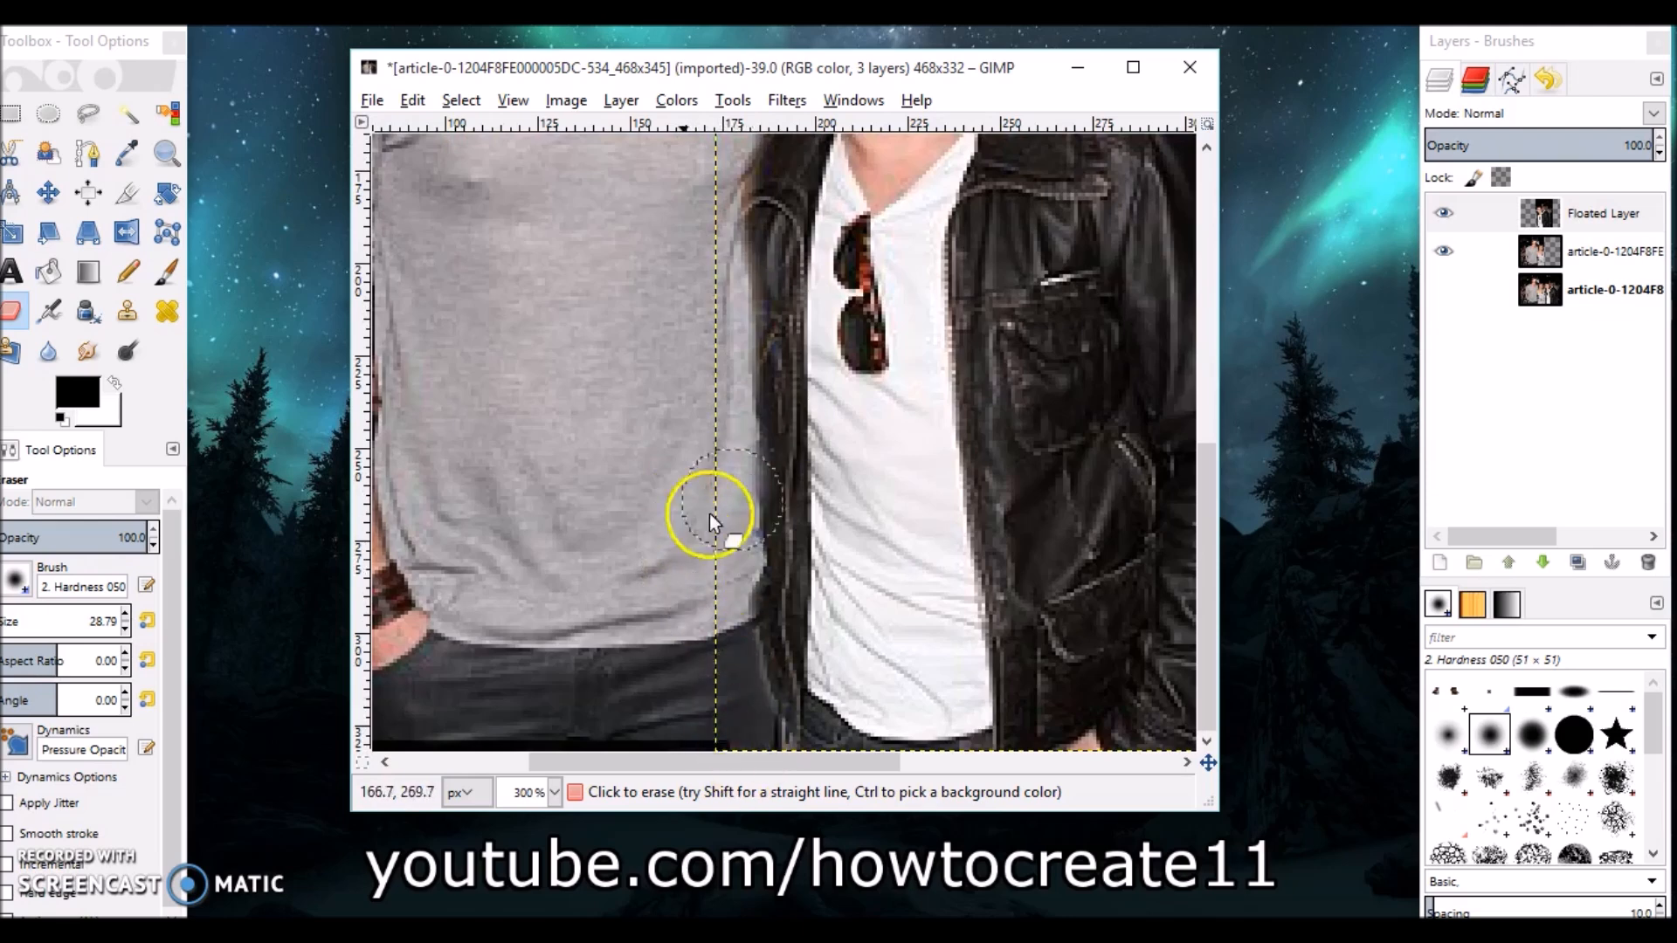
{"action": "scroll", "coordinate": [559, 580], "scroll_direction": "up", "scroll_amount": 6}
{"action": "scroll", "coordinate": [557, 475], "scroll_direction": "down", "scroll_amount": 2}
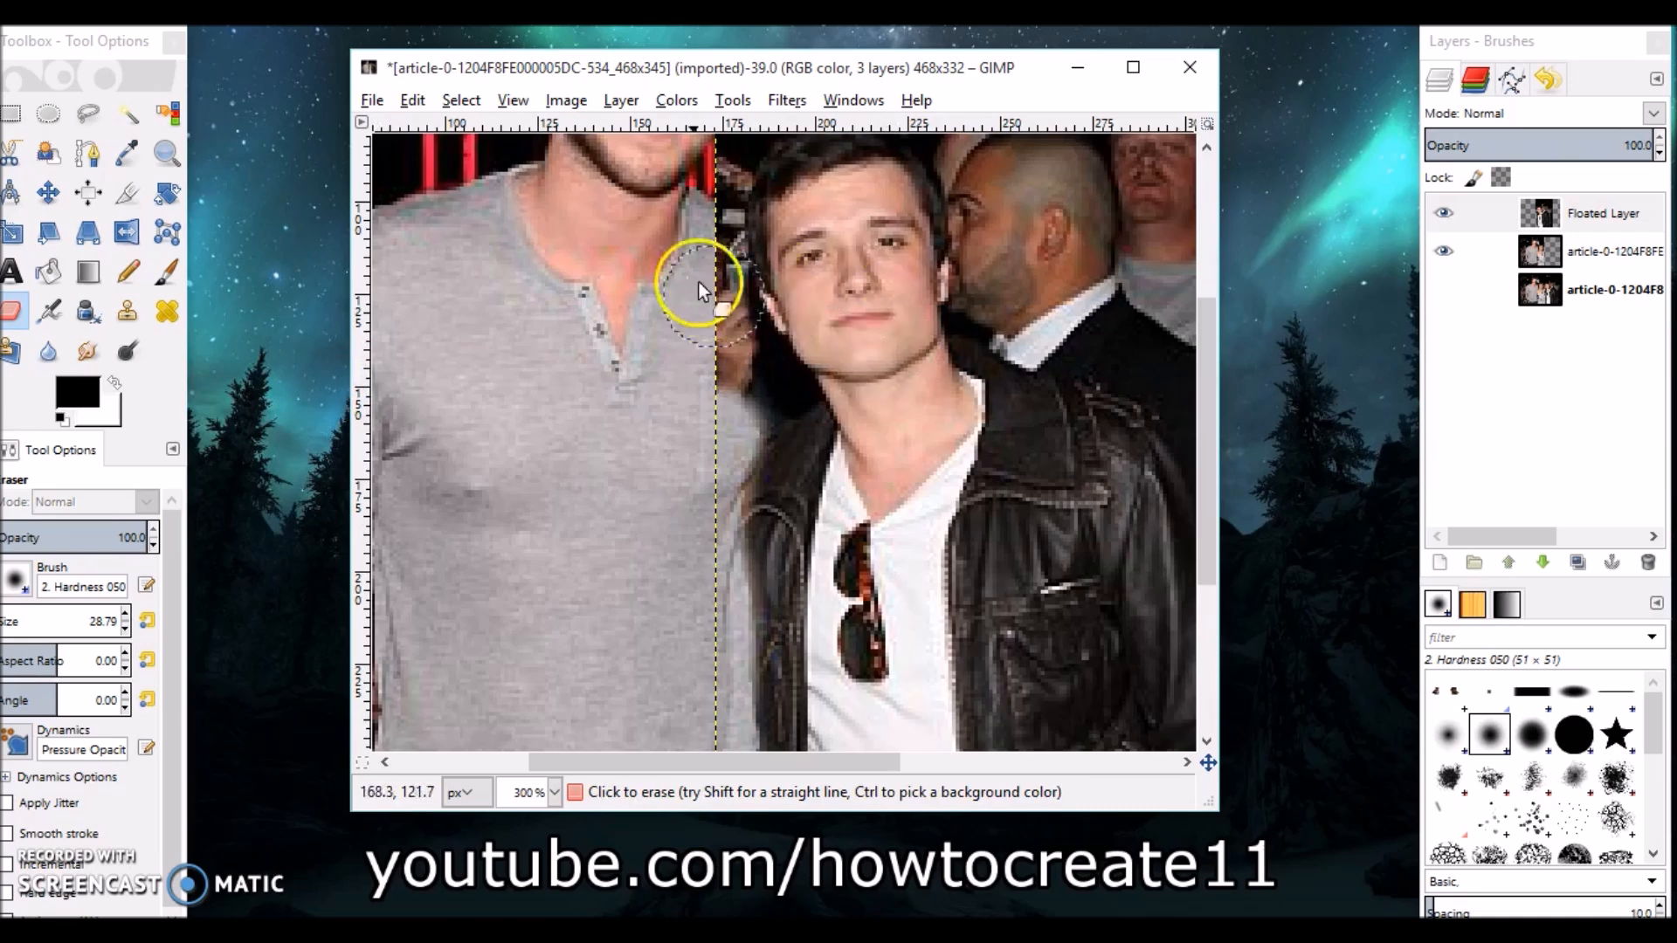
Zoom out and shift the floated layer right and back again to compare the result.
{"action": "left_click", "coordinate": [166, 154]}
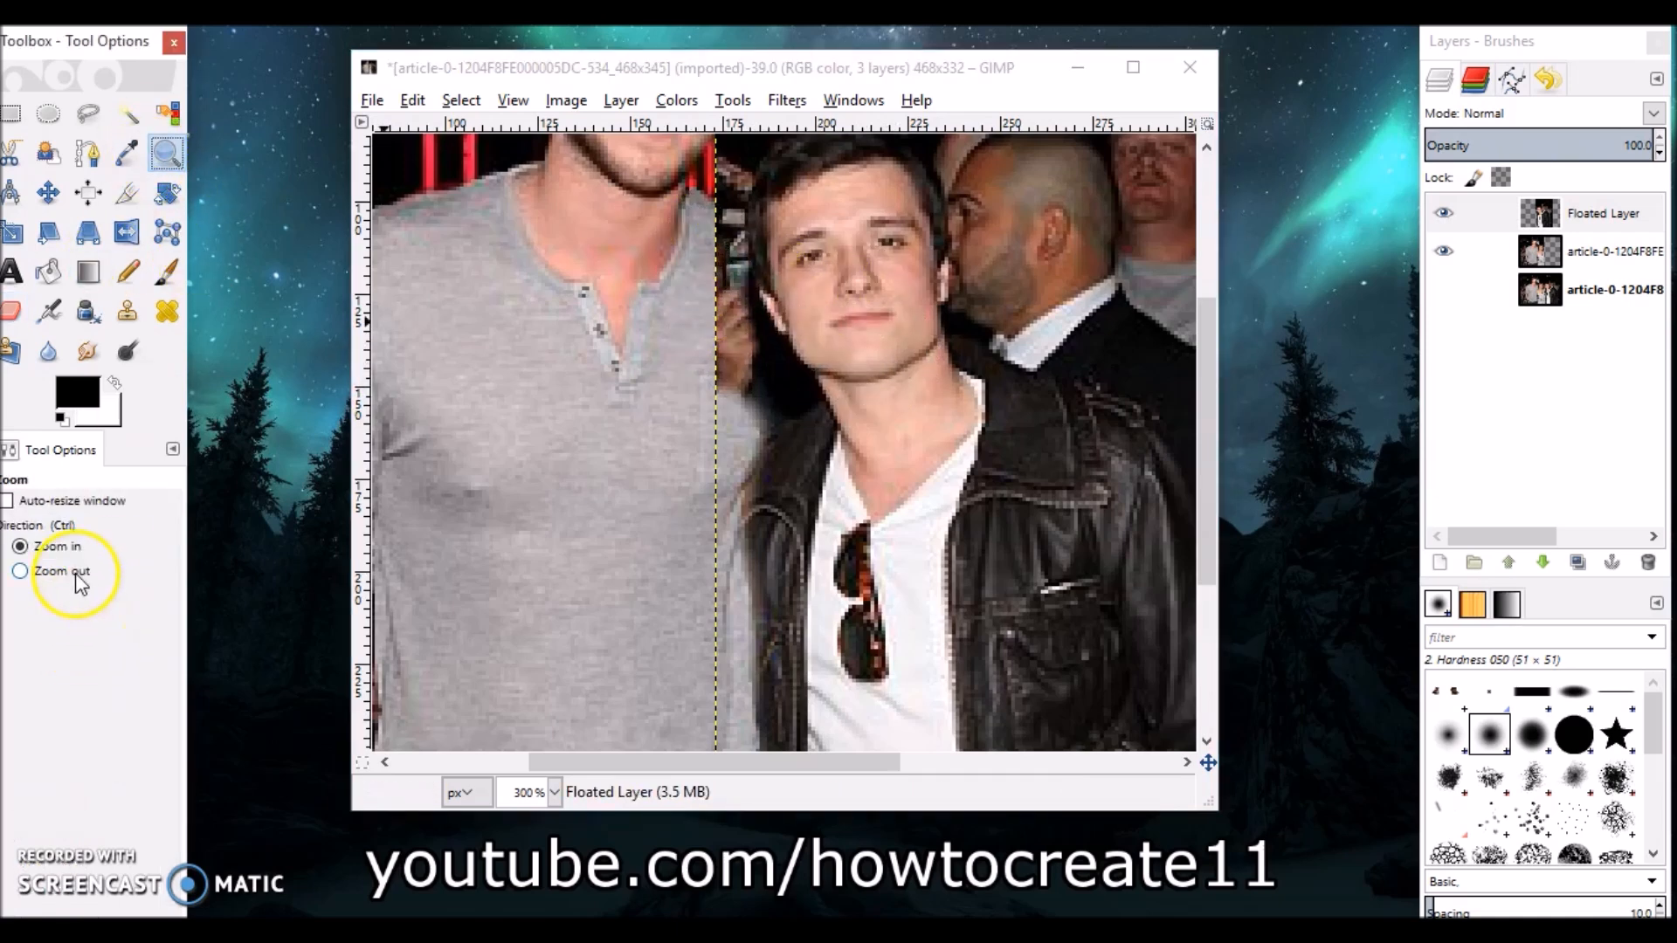
{"action": "left_click", "coordinate": [79, 577]}
{"action": "left_click", "coordinate": [1020, 559]}
{"action": "left_click", "coordinate": [87, 551]}
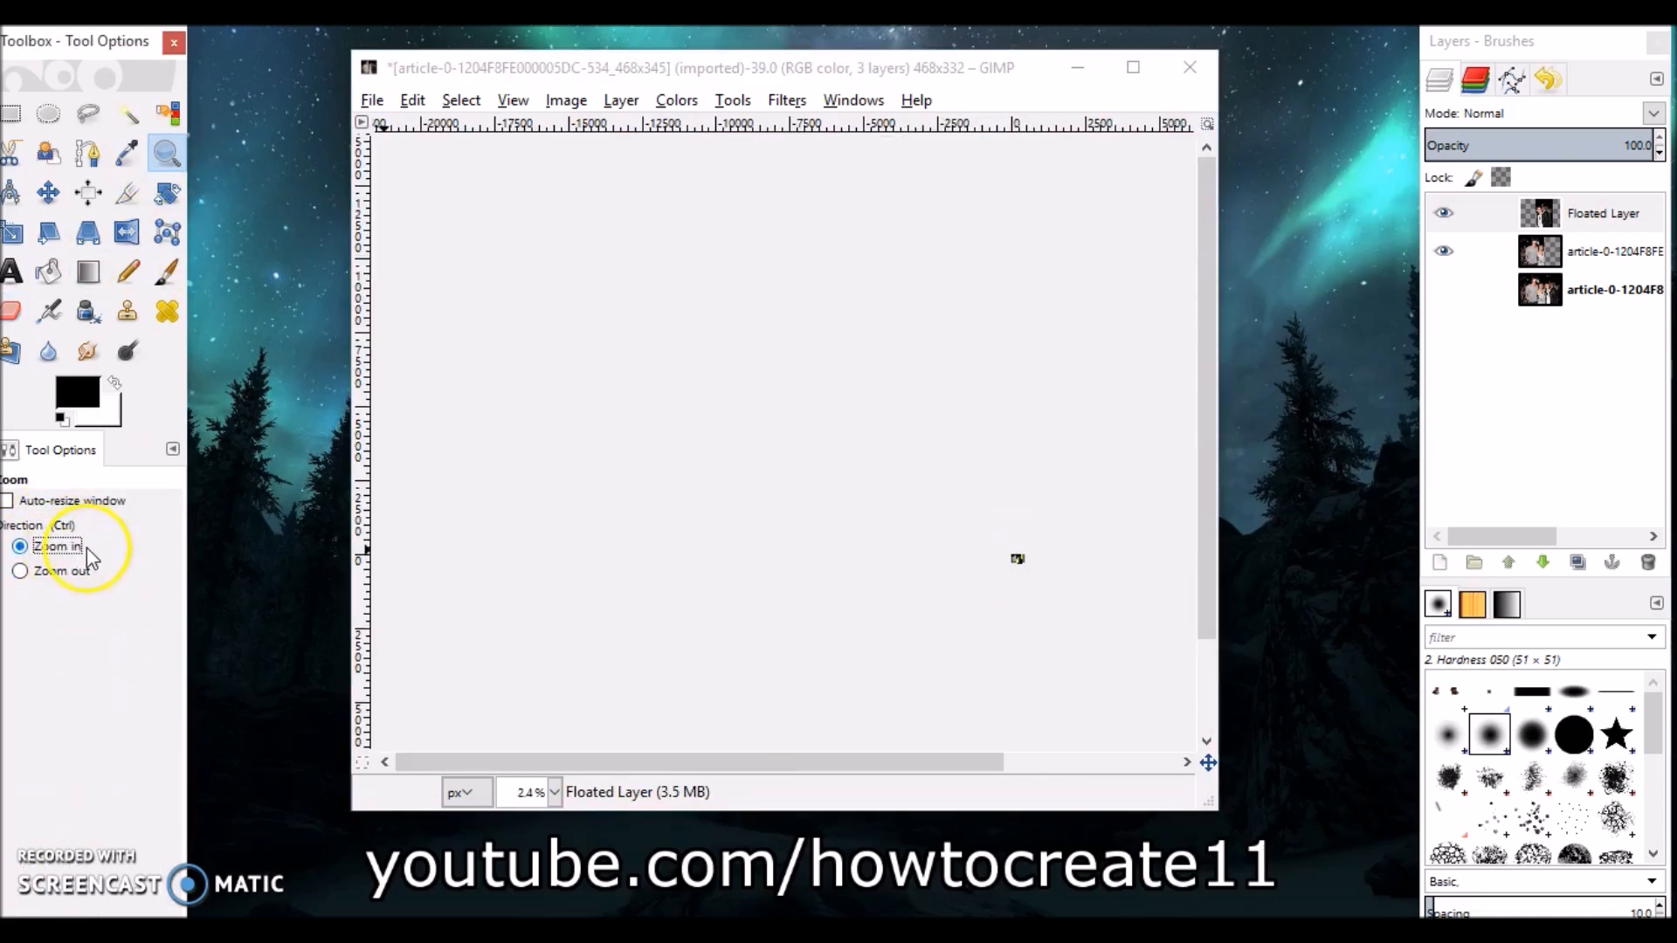
{"action": "left_click_drag", "start_coordinate": [1009, 552], "coordinate": [1026, 577]}
{"action": "left_click", "coordinate": [775, 358]}
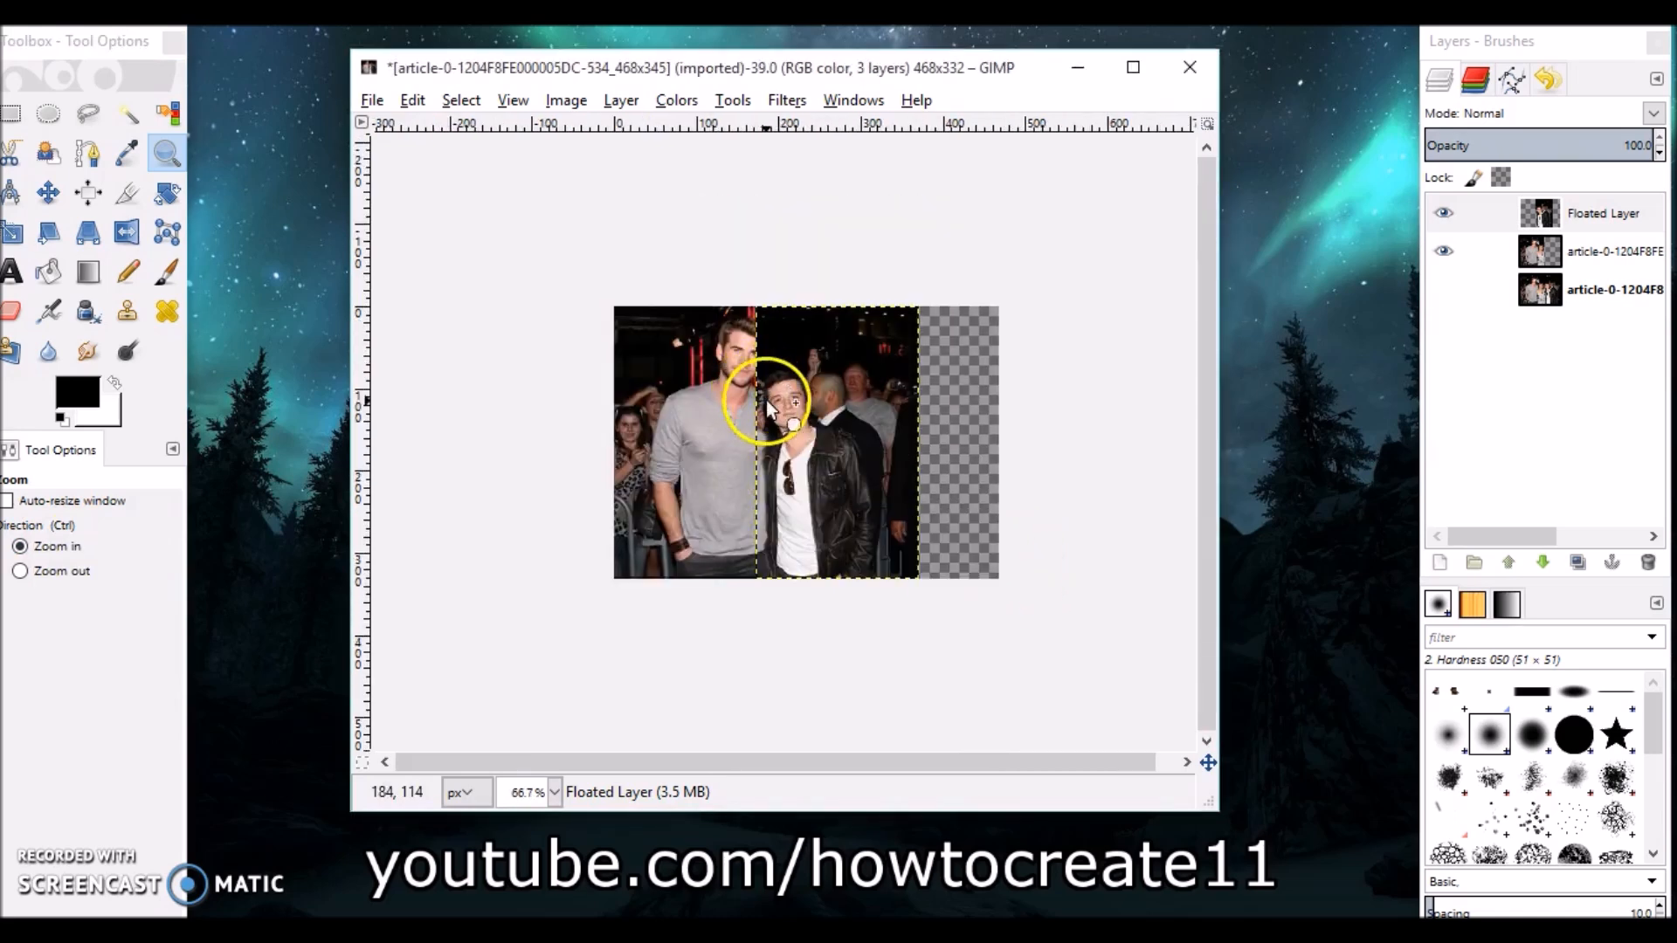
{"action": "left_click", "coordinate": [767, 400]}
{"action": "left_click", "coordinate": [1484, 213]}
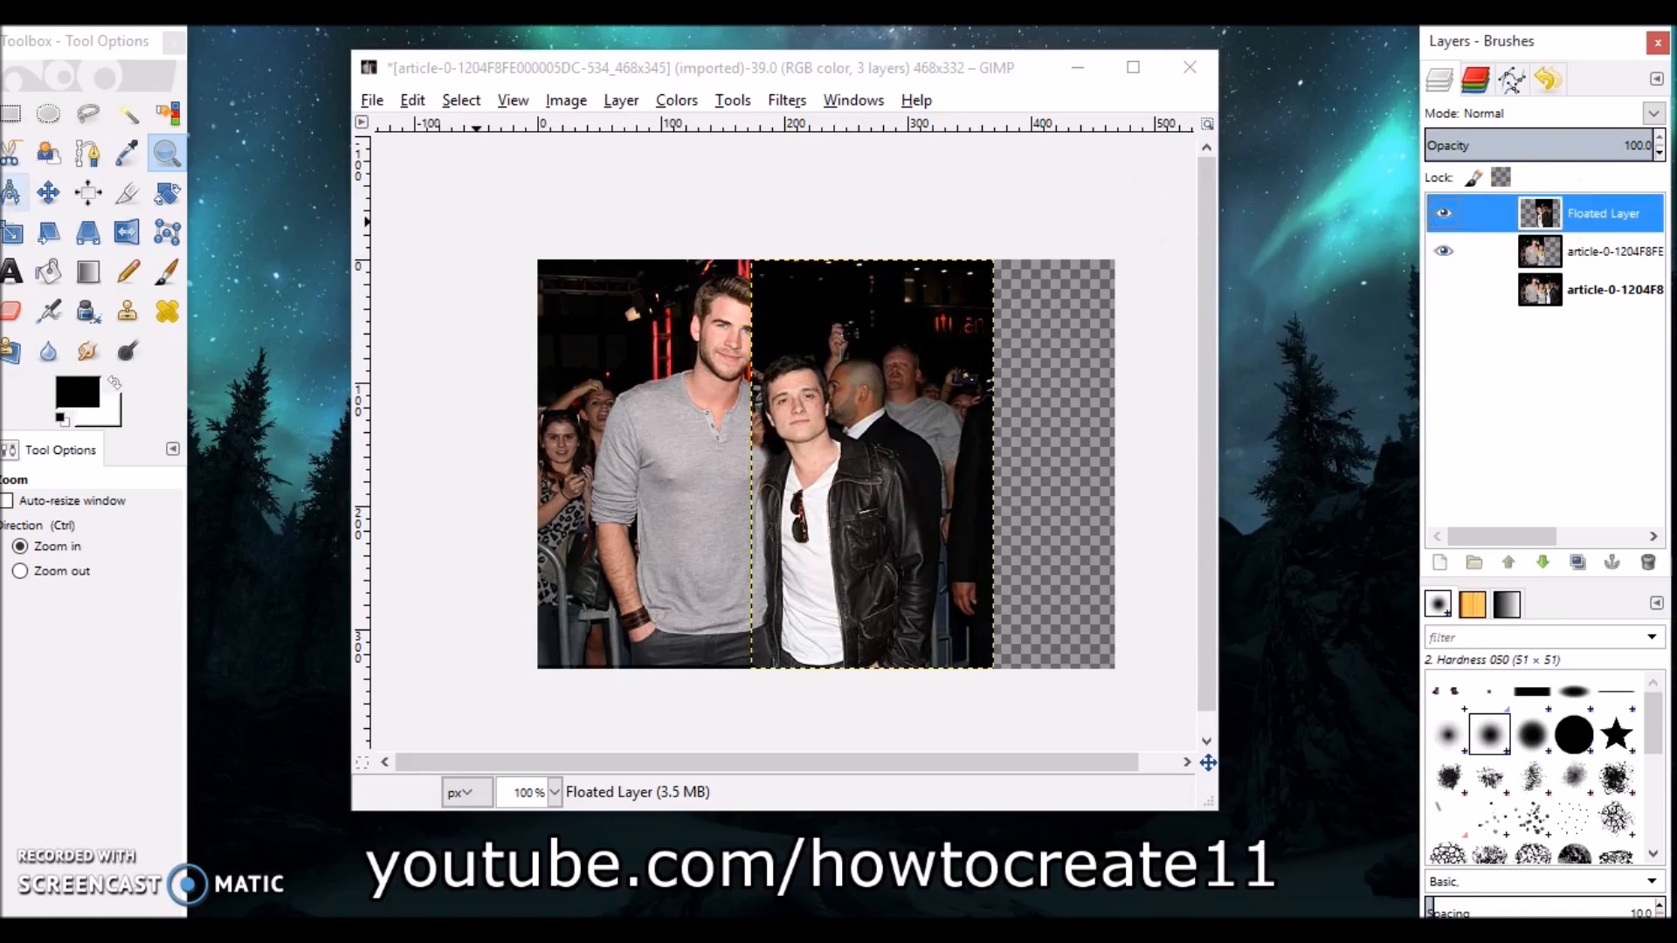
{"action": "left_click", "coordinate": [48, 193]}
{"action": "left_click_drag", "start_coordinate": [844, 474], "coordinate": [961, 473]}
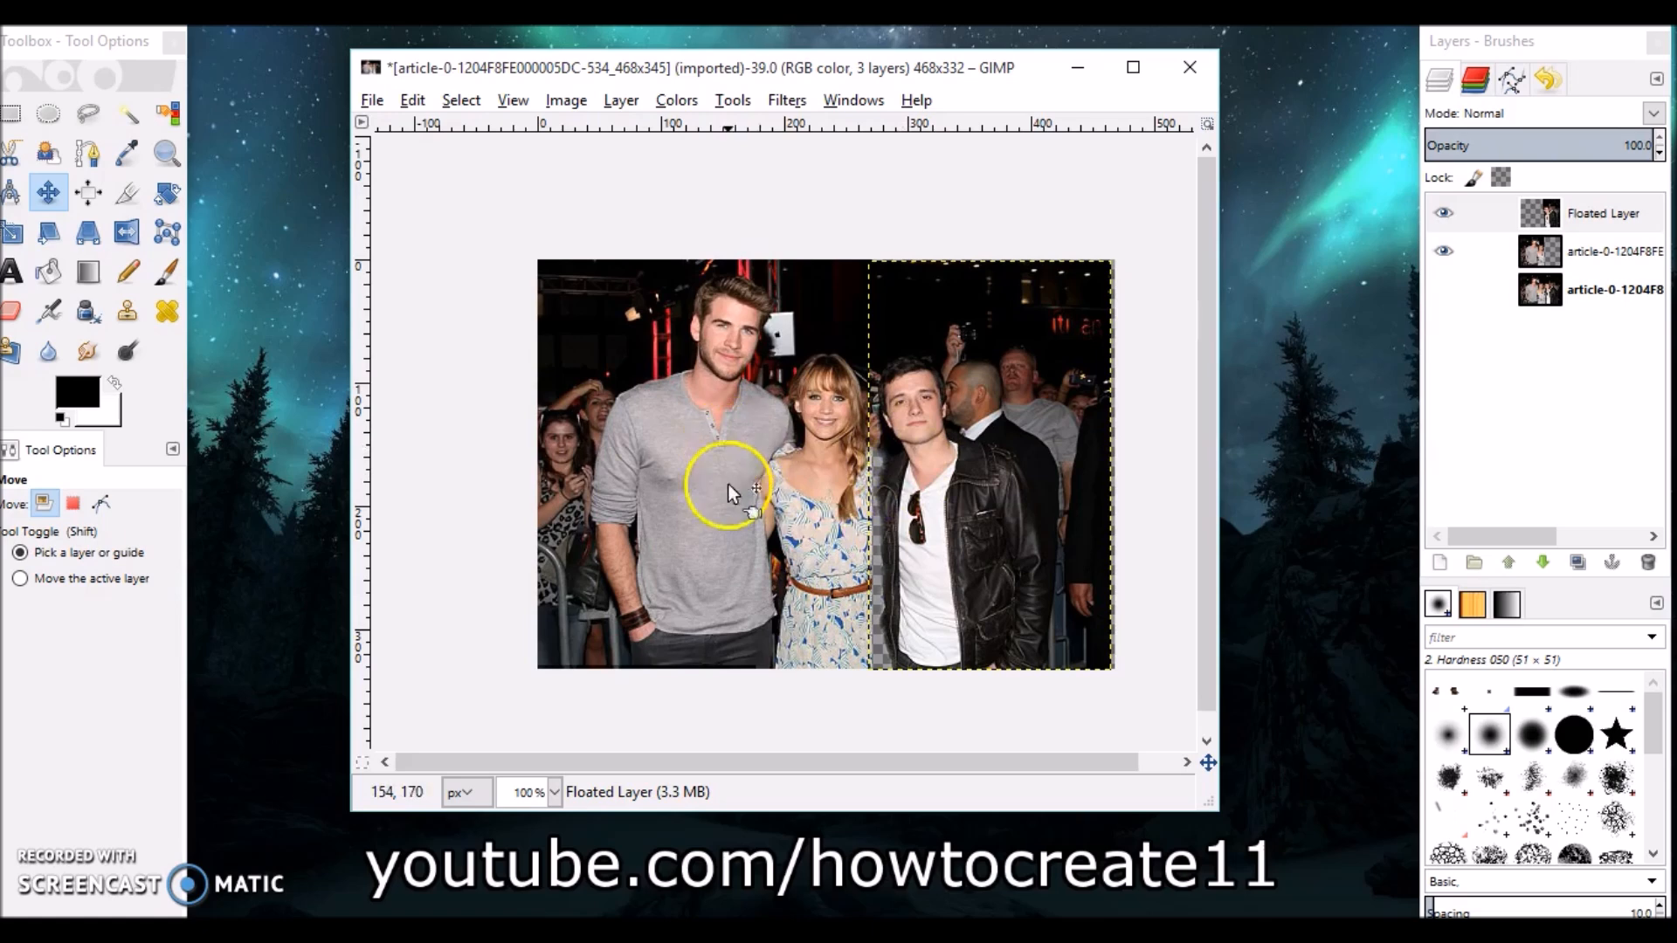
{"action": "left_click_drag", "start_coordinate": [957, 515], "coordinate": [840, 517]}
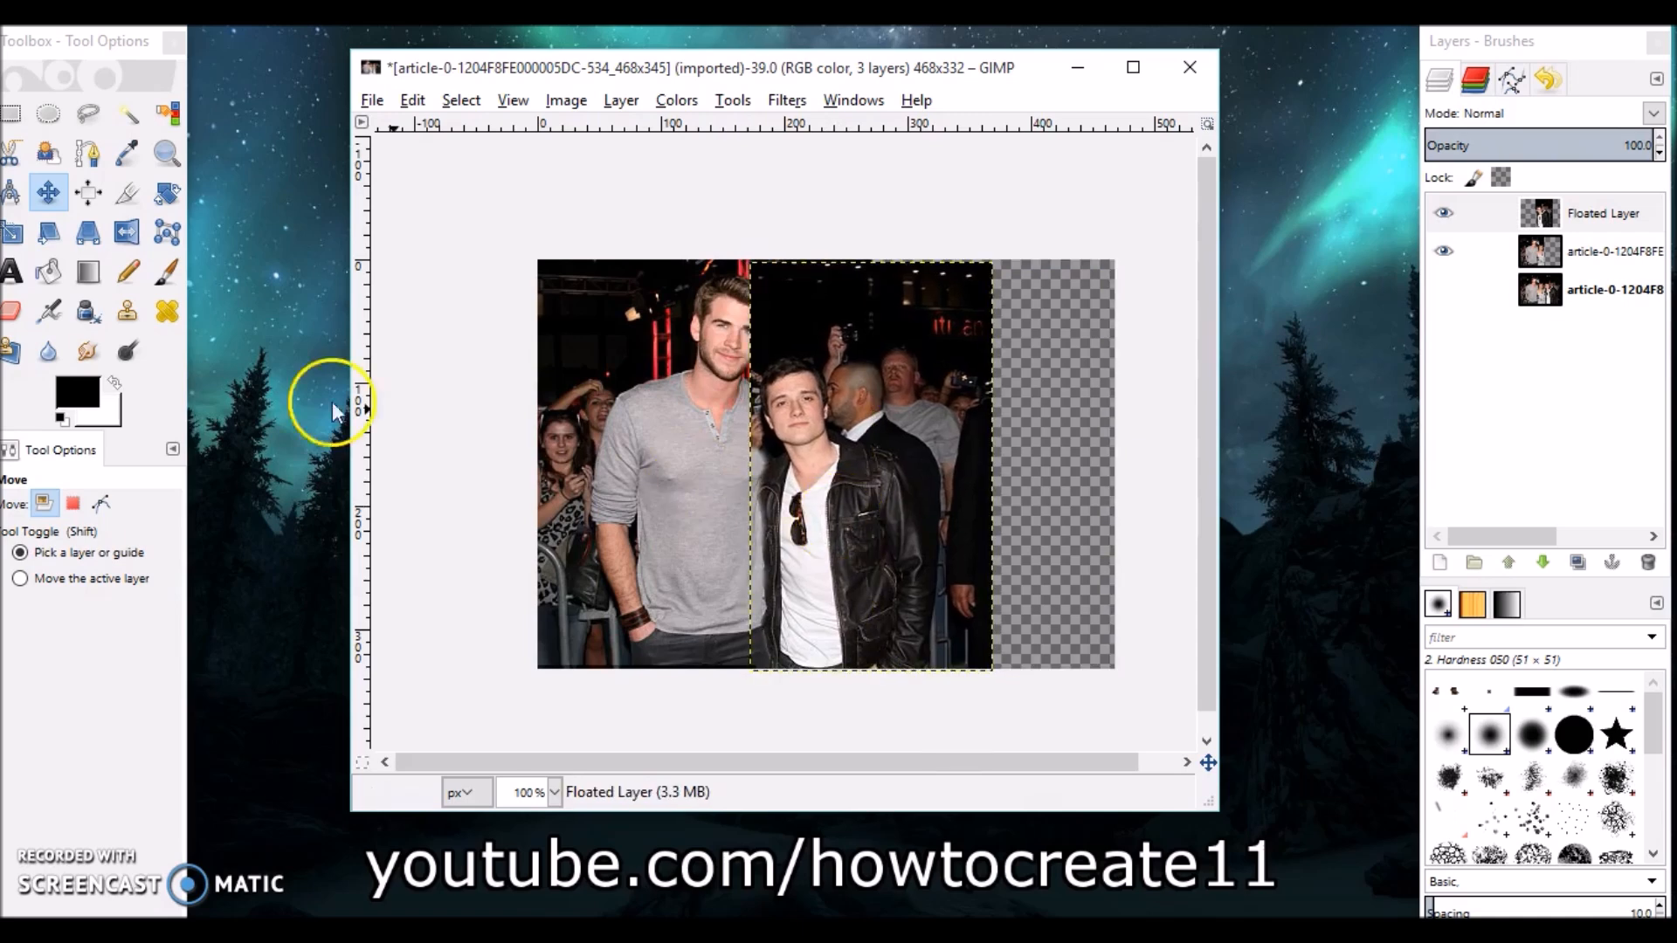
Zoom in on the seam and set the floated layer's opacity to about 87.6.
{"action": "left_click", "coordinate": [166, 154]}
{"action": "left_click", "coordinate": [748, 506]}
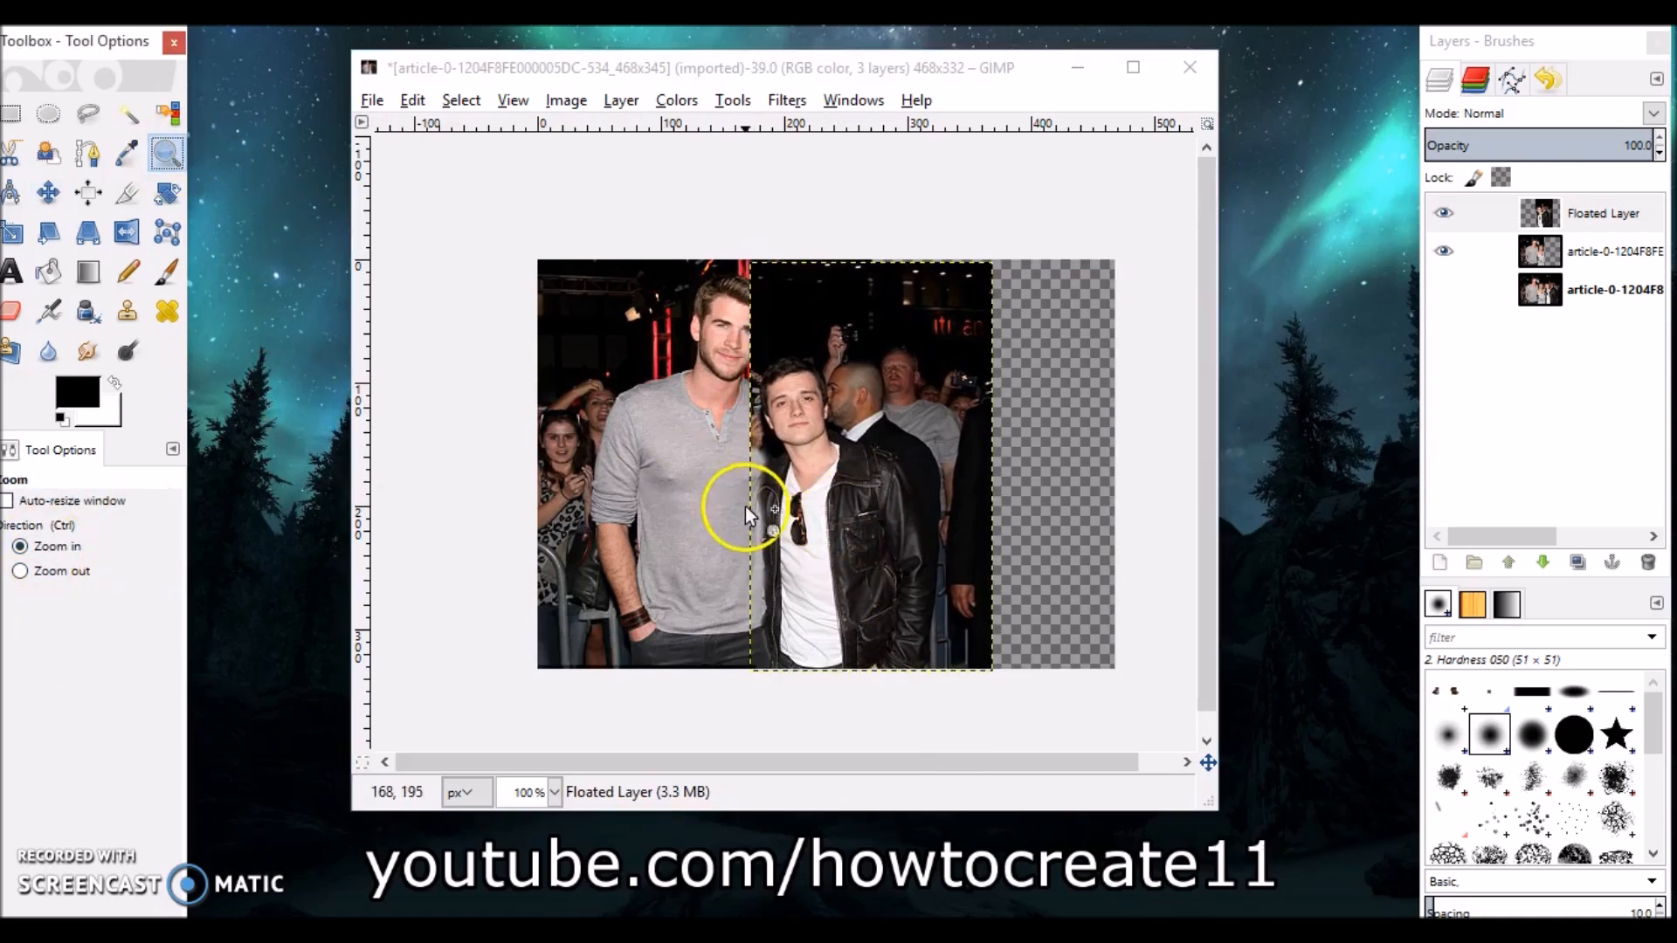
{"action": "left_click", "coordinate": [824, 517]}
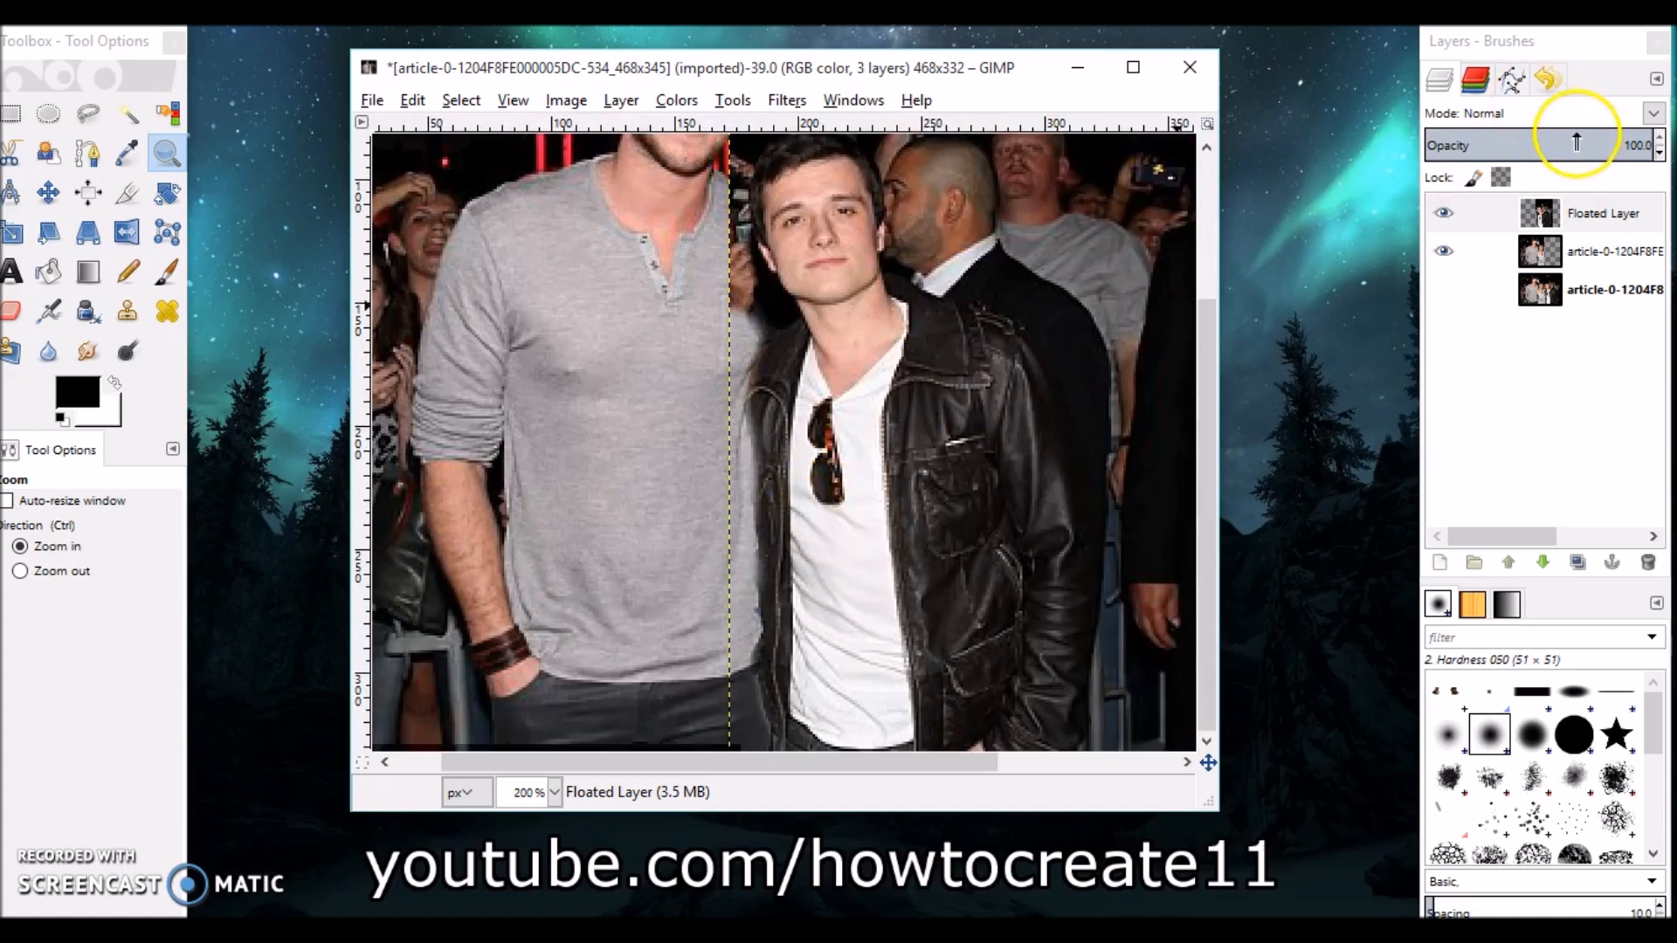
{"action": "left_click_drag", "start_coordinate": [1611, 140], "coordinate": [1529, 144]}
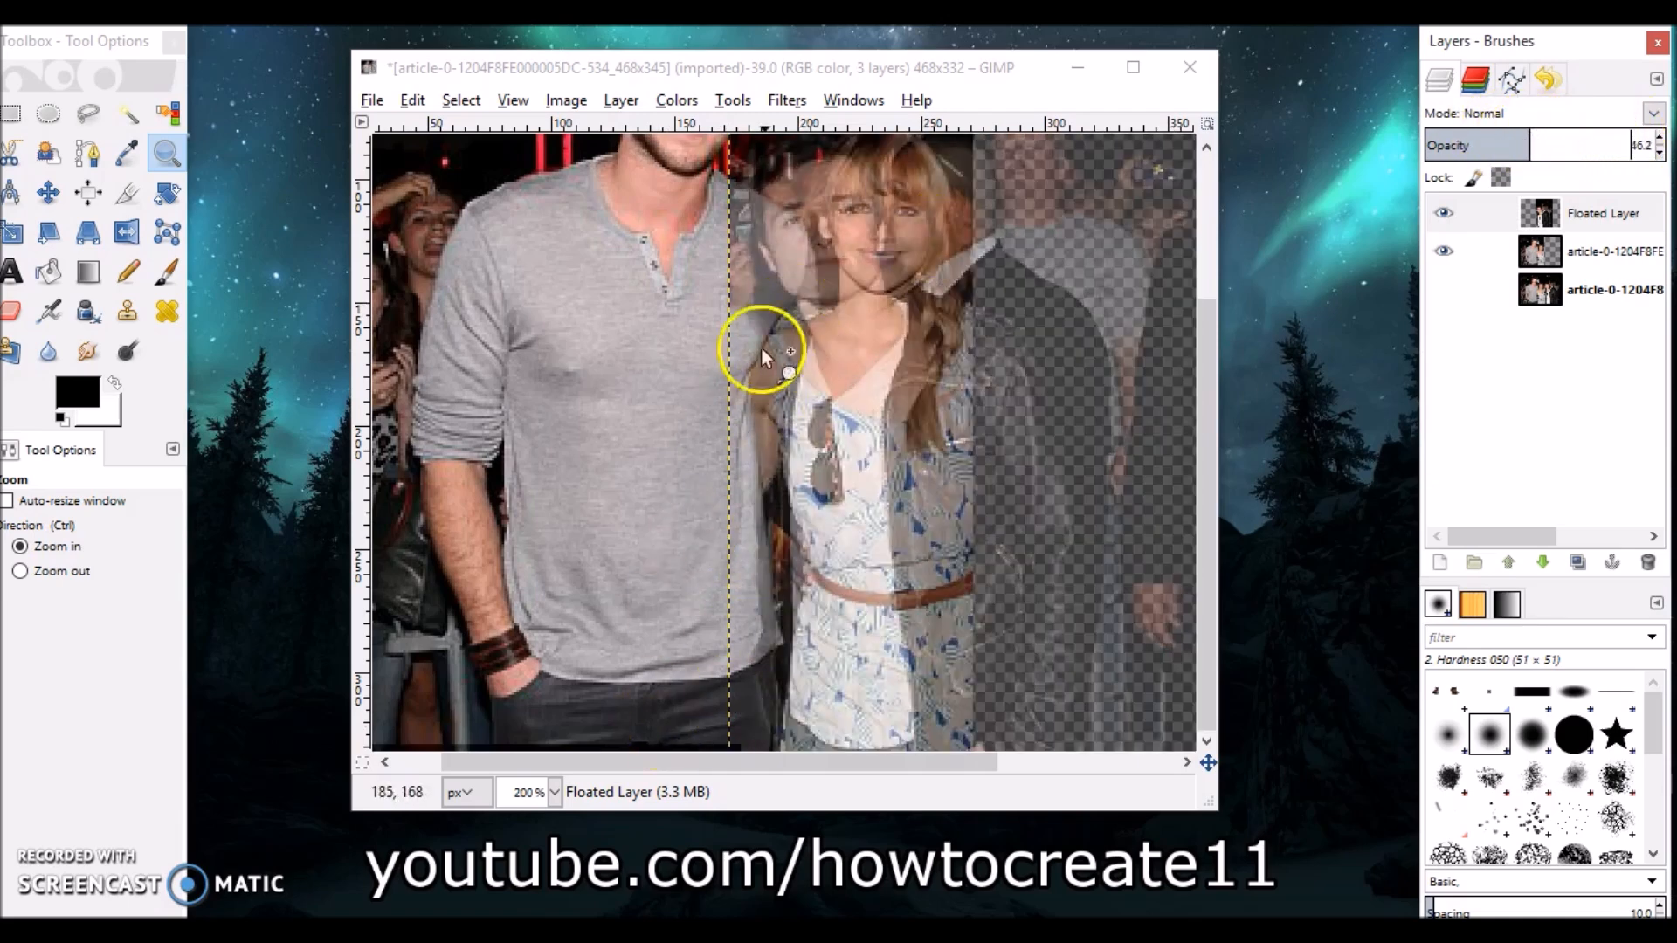
{"action": "left_click_drag", "start_coordinate": [1542, 140], "coordinate": [1626, 142]}
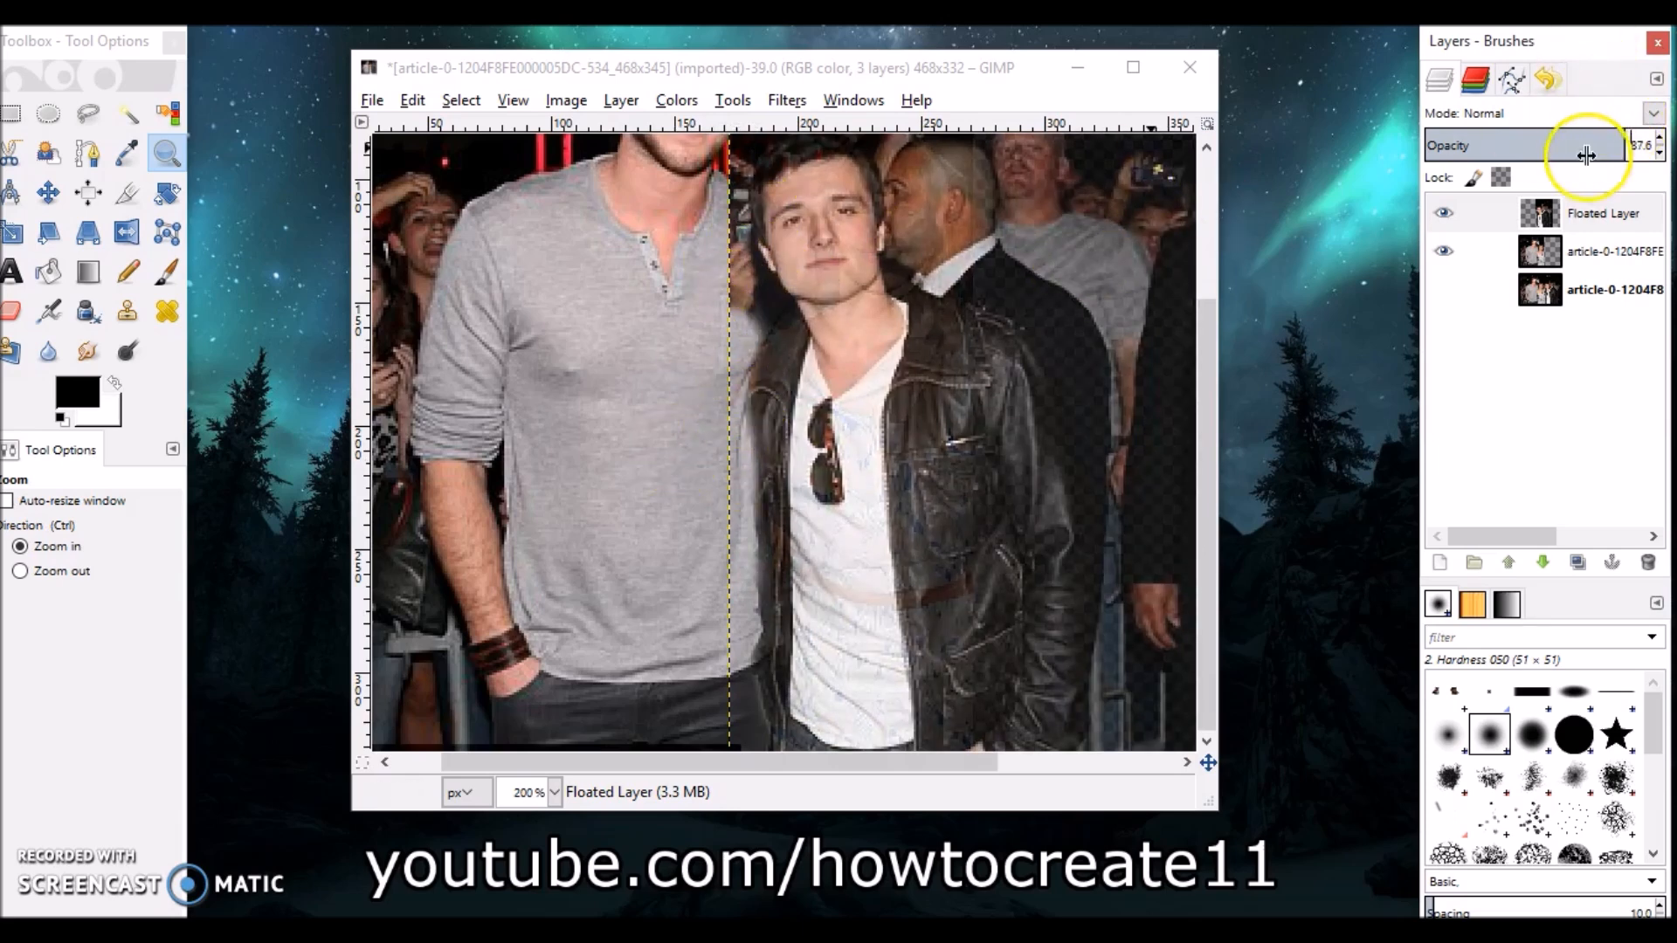
Temporarily lower the floated layer's opacity and zoom in to 400% to inspect the seam, restoring opacity to 100.
{"action": "left_click_drag", "start_coordinate": [1585, 145], "coordinate": [1509, 150]}
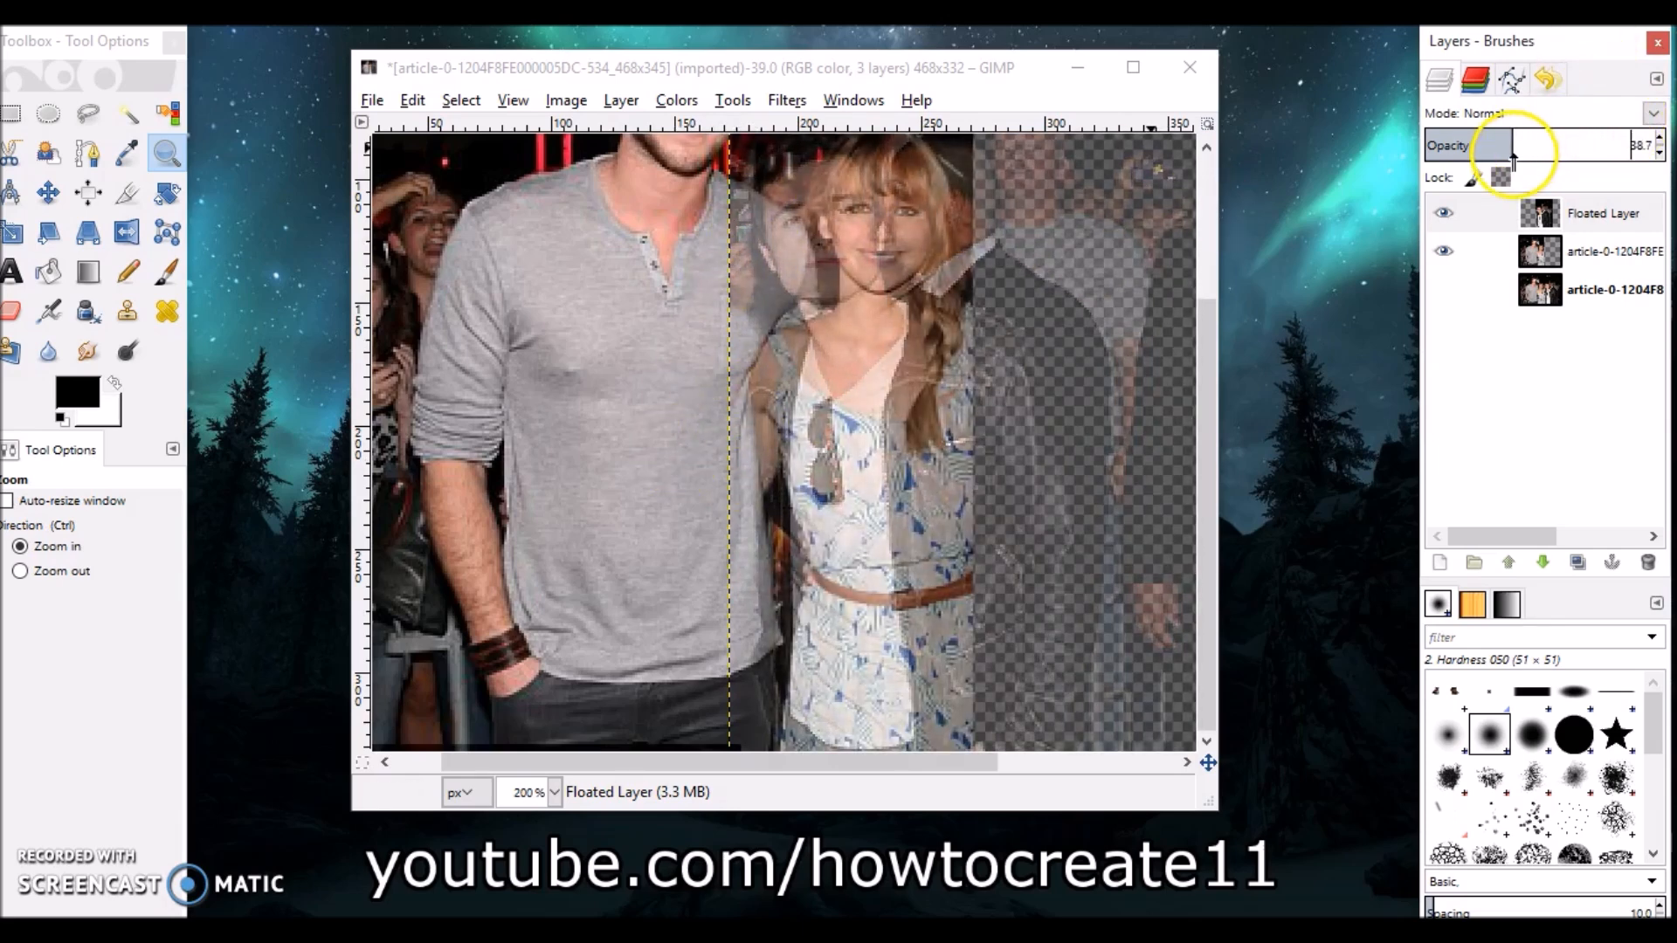
{"action": "left_click", "coordinate": [804, 263]}
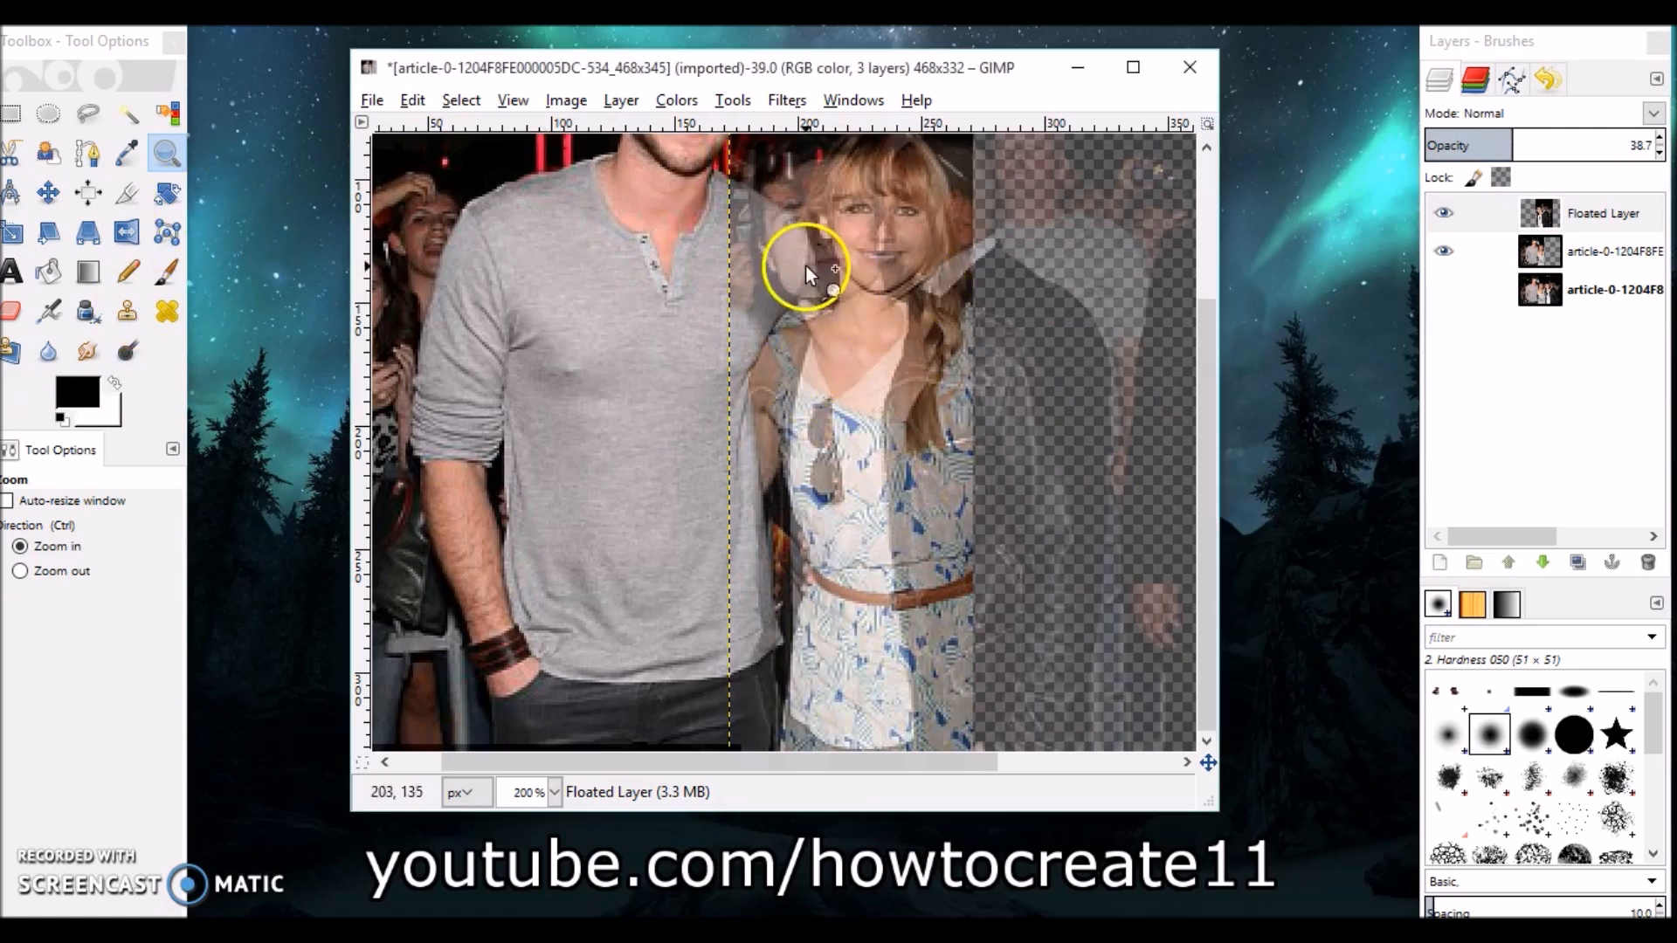
{"action": "scroll", "coordinate": [790, 354], "scroll_direction": "up", "scroll_amount": 3}
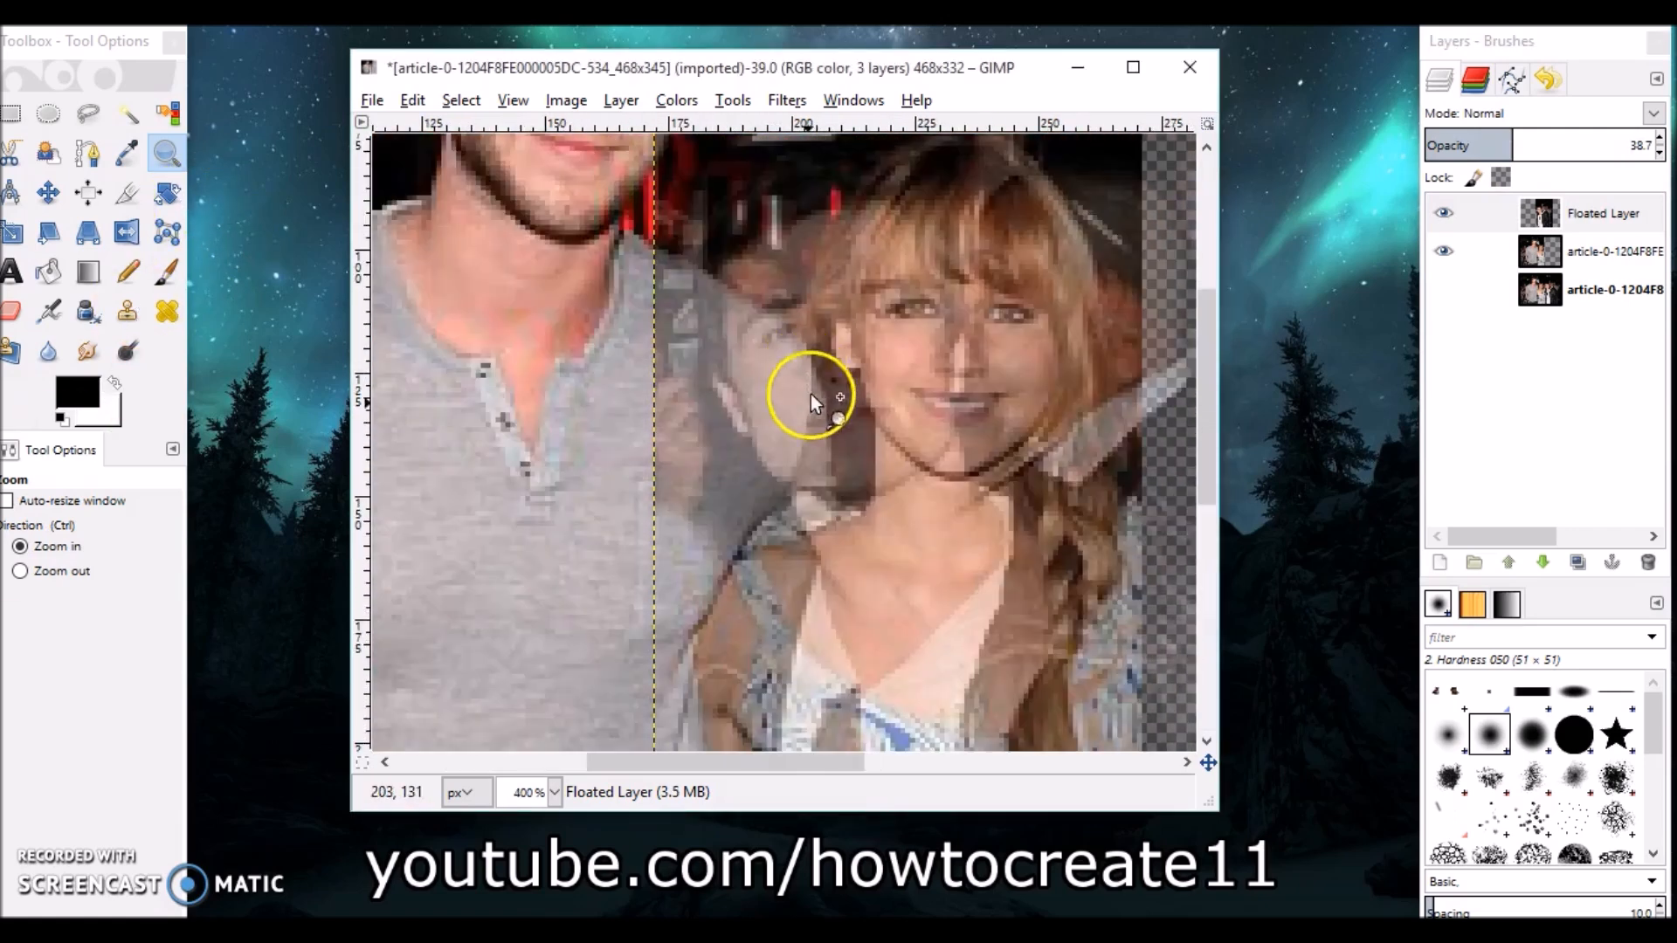
{"action": "scroll", "coordinate": [810, 369], "scroll_direction": "down", "scroll_amount": 10}
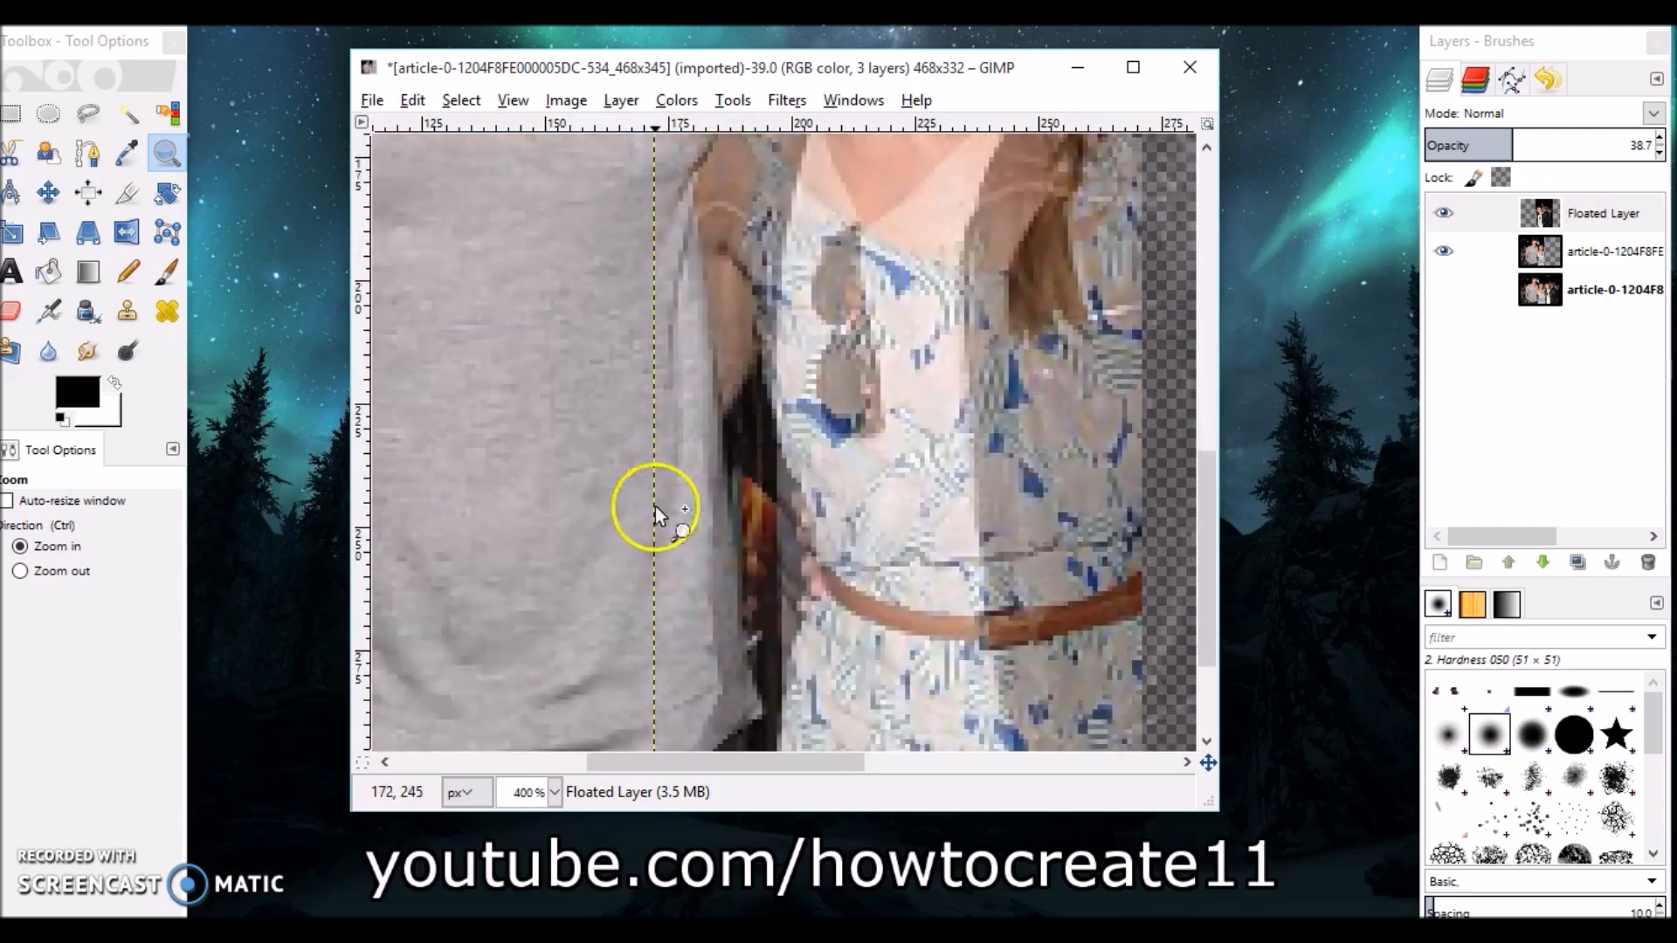
{"action": "scroll", "coordinate": [742, 637], "scroll_direction": "up", "scroll_amount": 4}
{"action": "scroll", "coordinate": [713, 568], "scroll_direction": "up", "scroll_amount": 6}
{"action": "scroll", "coordinate": [714, 559], "scroll_direction": "down", "scroll_amount": 3}
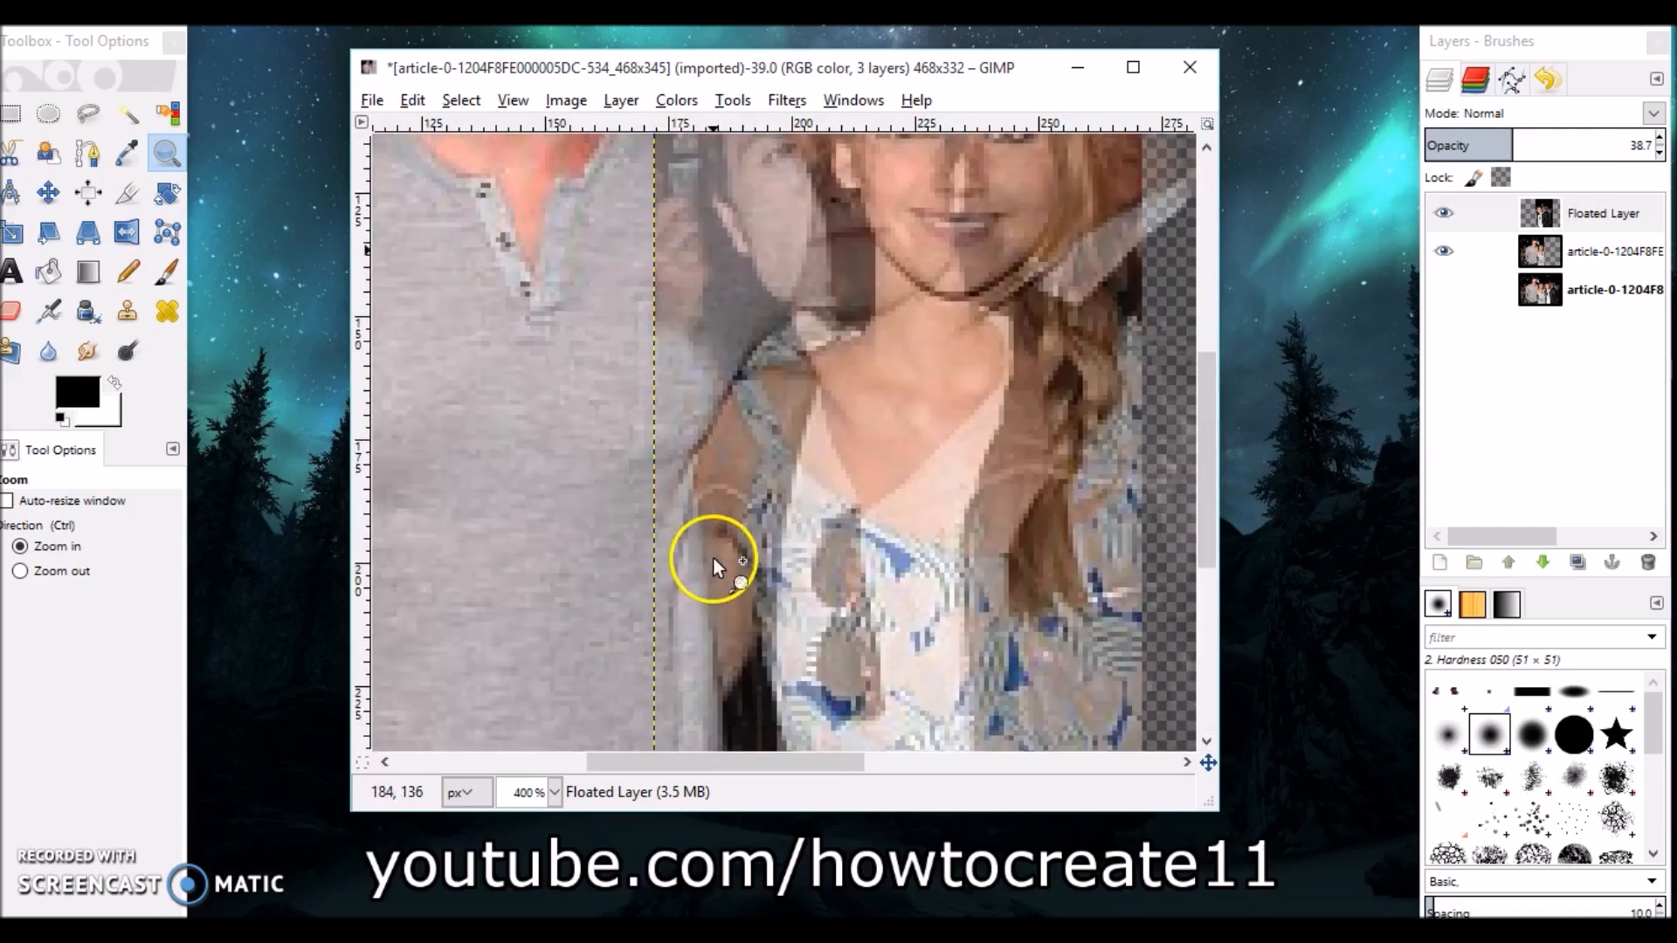
{"action": "left_click_drag", "start_coordinate": [1532, 147], "coordinate": [1670, 144]}
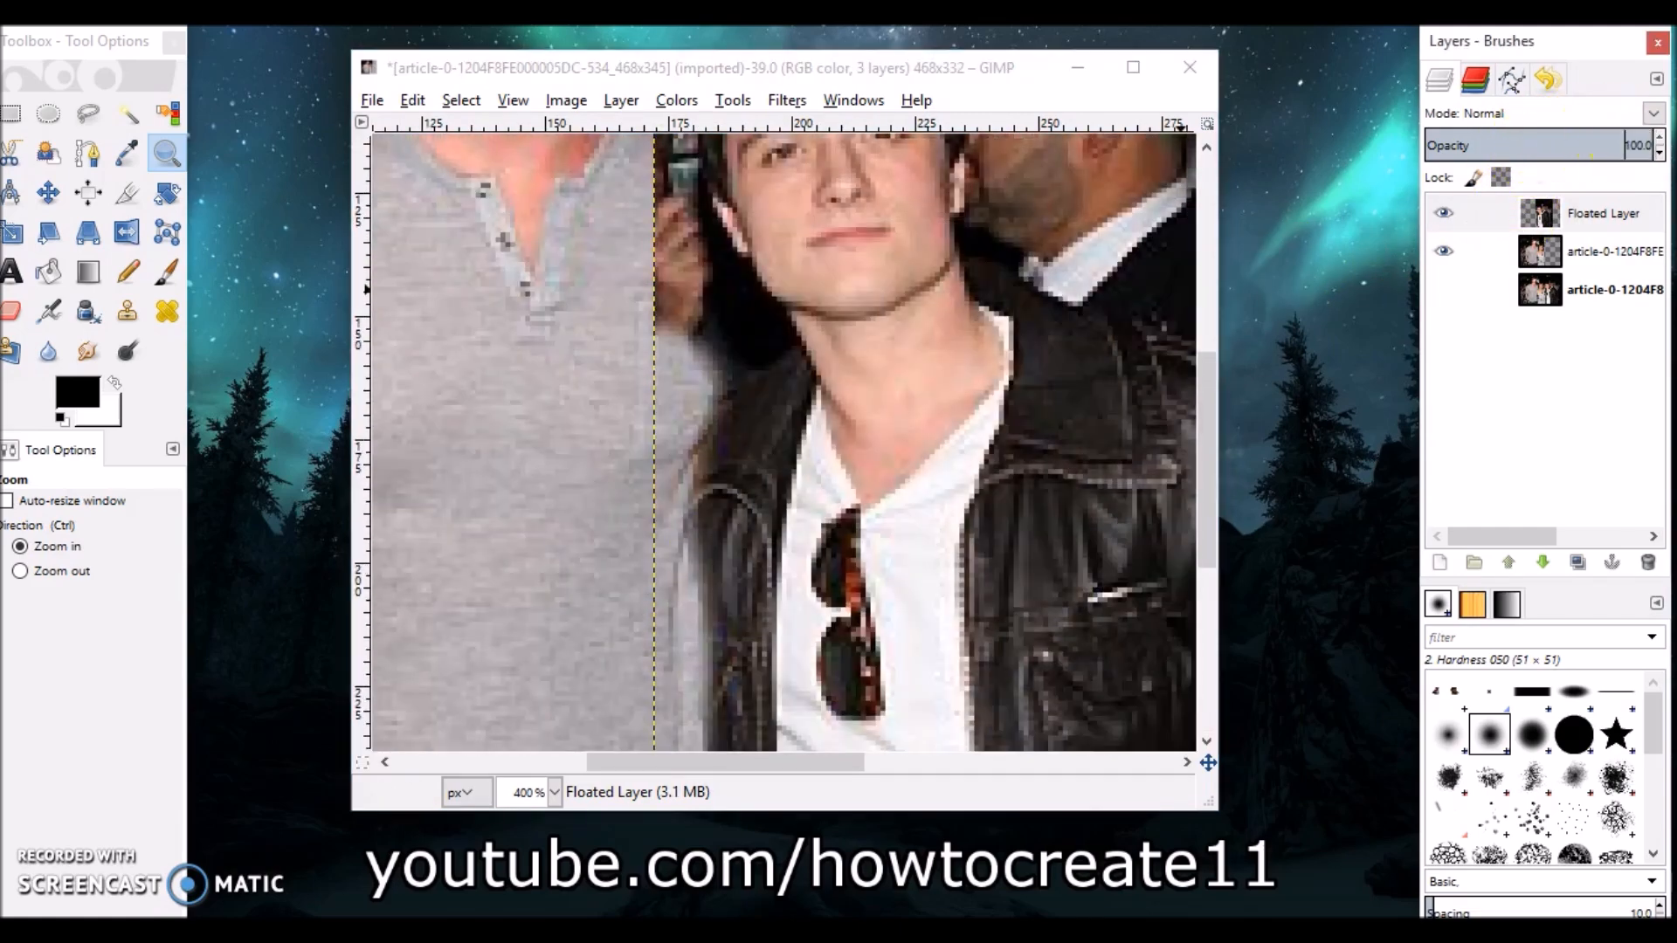
Nudge the floated layer slightly left with the Move tool to tighten the seam.
{"action": "left_click", "coordinate": [48, 192]}
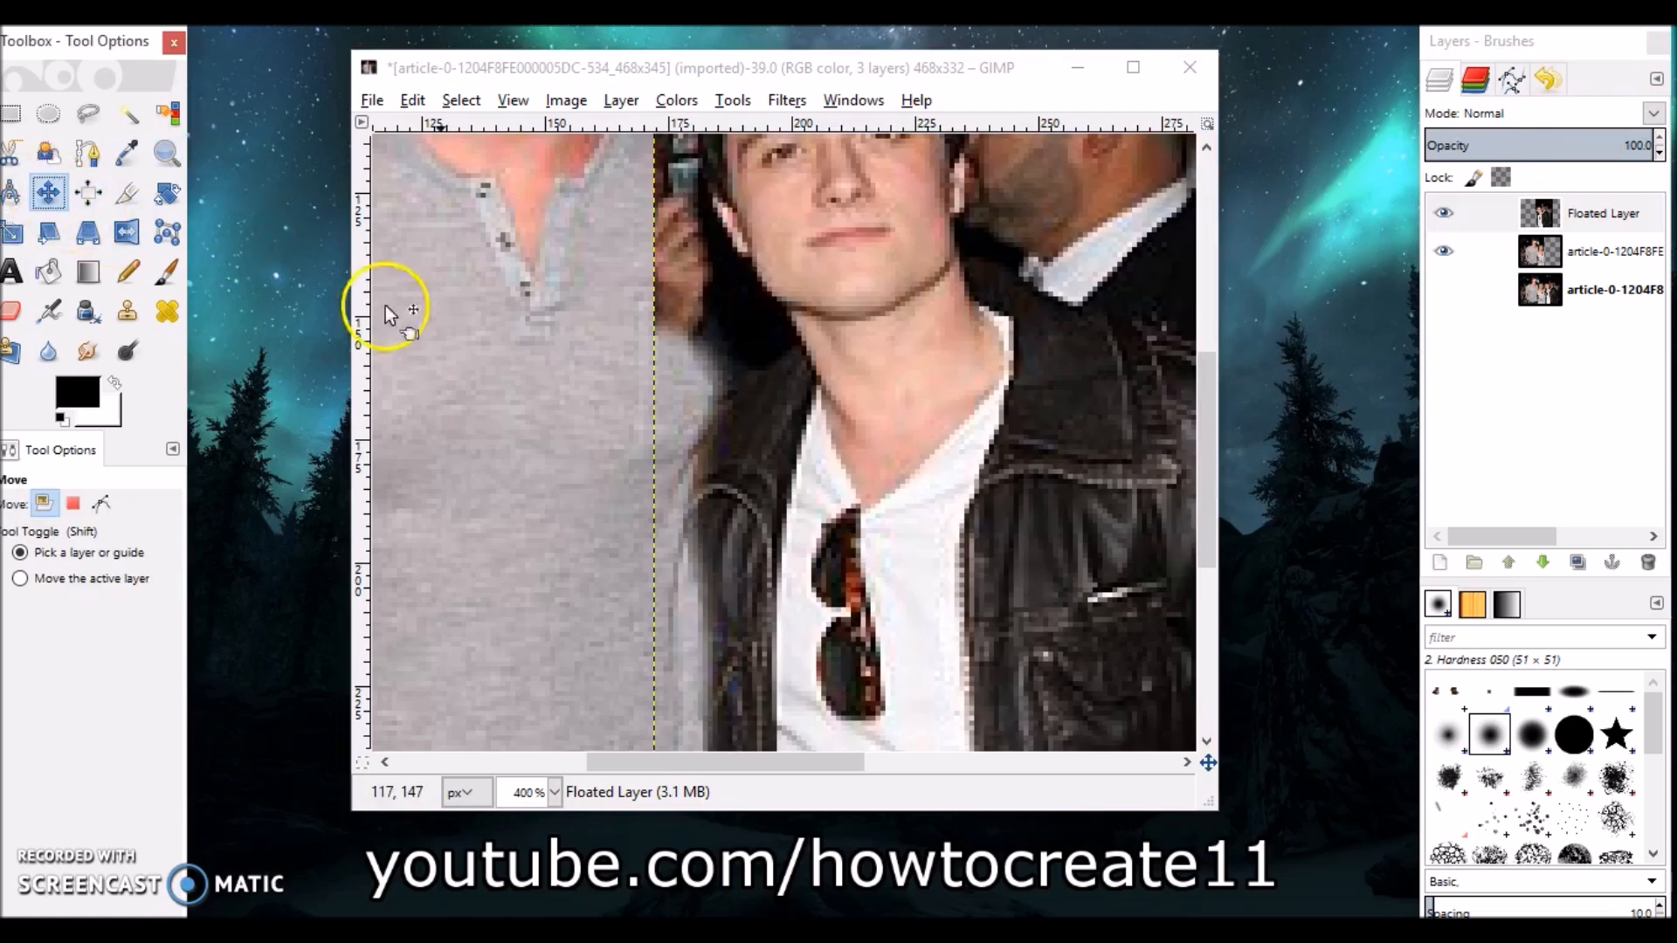
{"action": "left_click", "coordinate": [819, 524]}
{"action": "left_click_drag", "start_coordinate": [819, 524], "coordinate": [808, 523]}
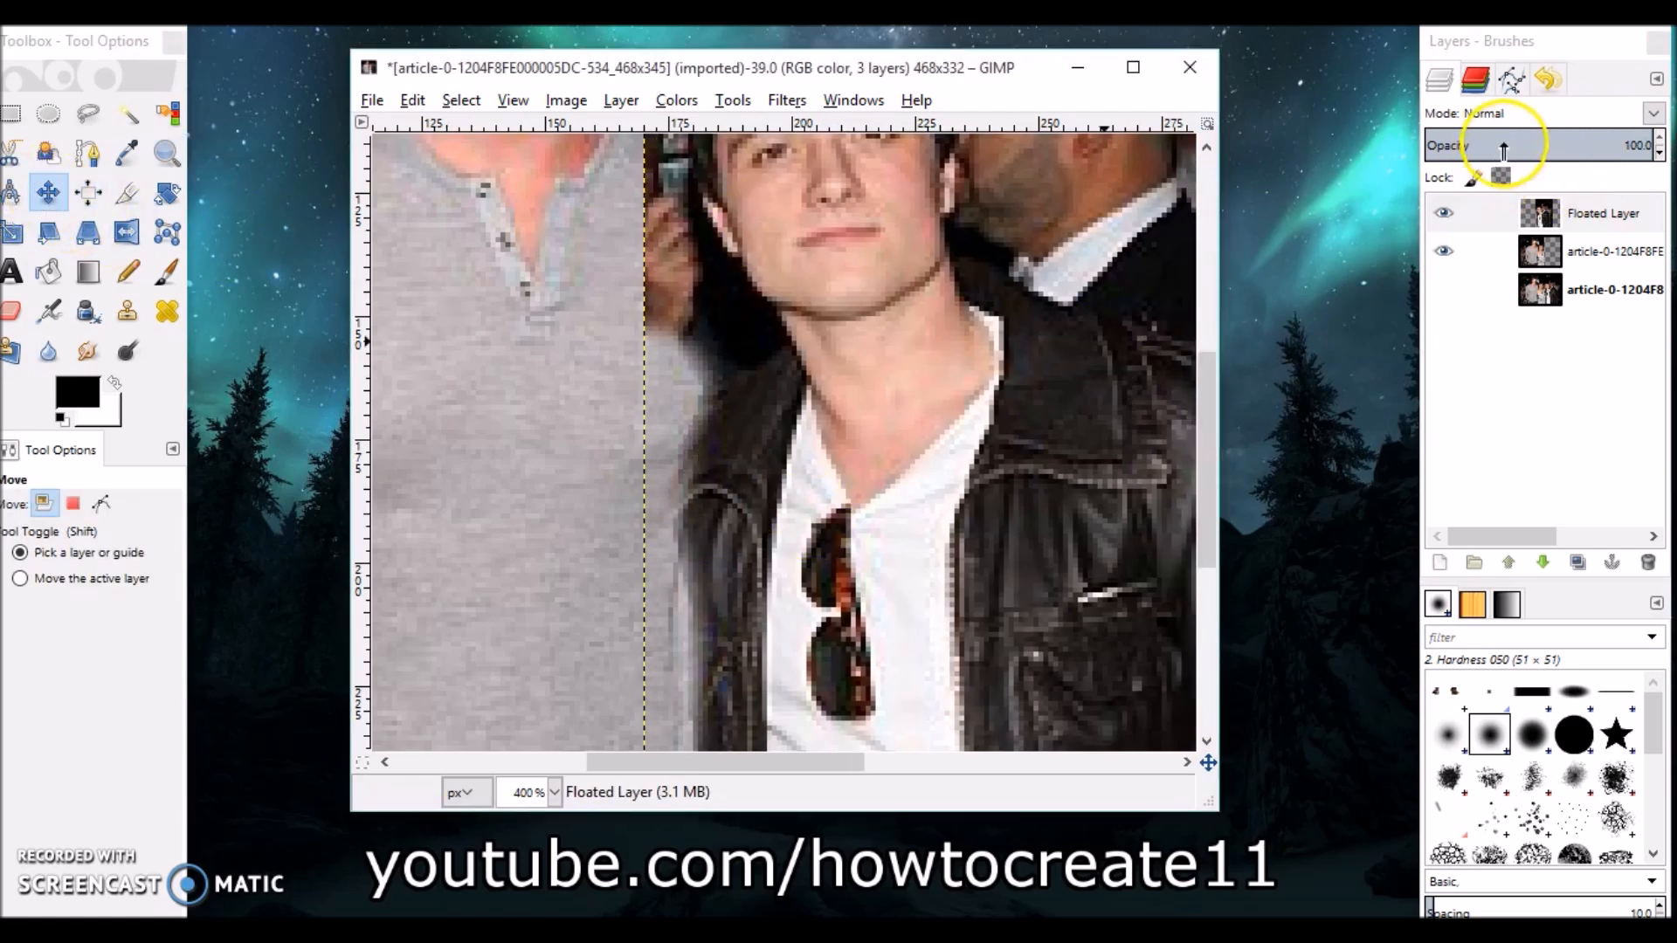
Lower the floated layer's opacity to about 47.3, set the eraser size to 20.79, and erase the seam edge near the waist.
{"action": "left_click", "coordinate": [1516, 143]}
{"action": "mouse_move", "coordinate": [1516, 138]}
{"action": "left_mouse_down"}
{"action": "mouse_move", "coordinate": [1565, 133]}
{"action": "mouse_move", "coordinate": [1533, 131]}
{"action": "left_mouse_up"}
{"action": "left_click", "coordinate": [10, 311]}
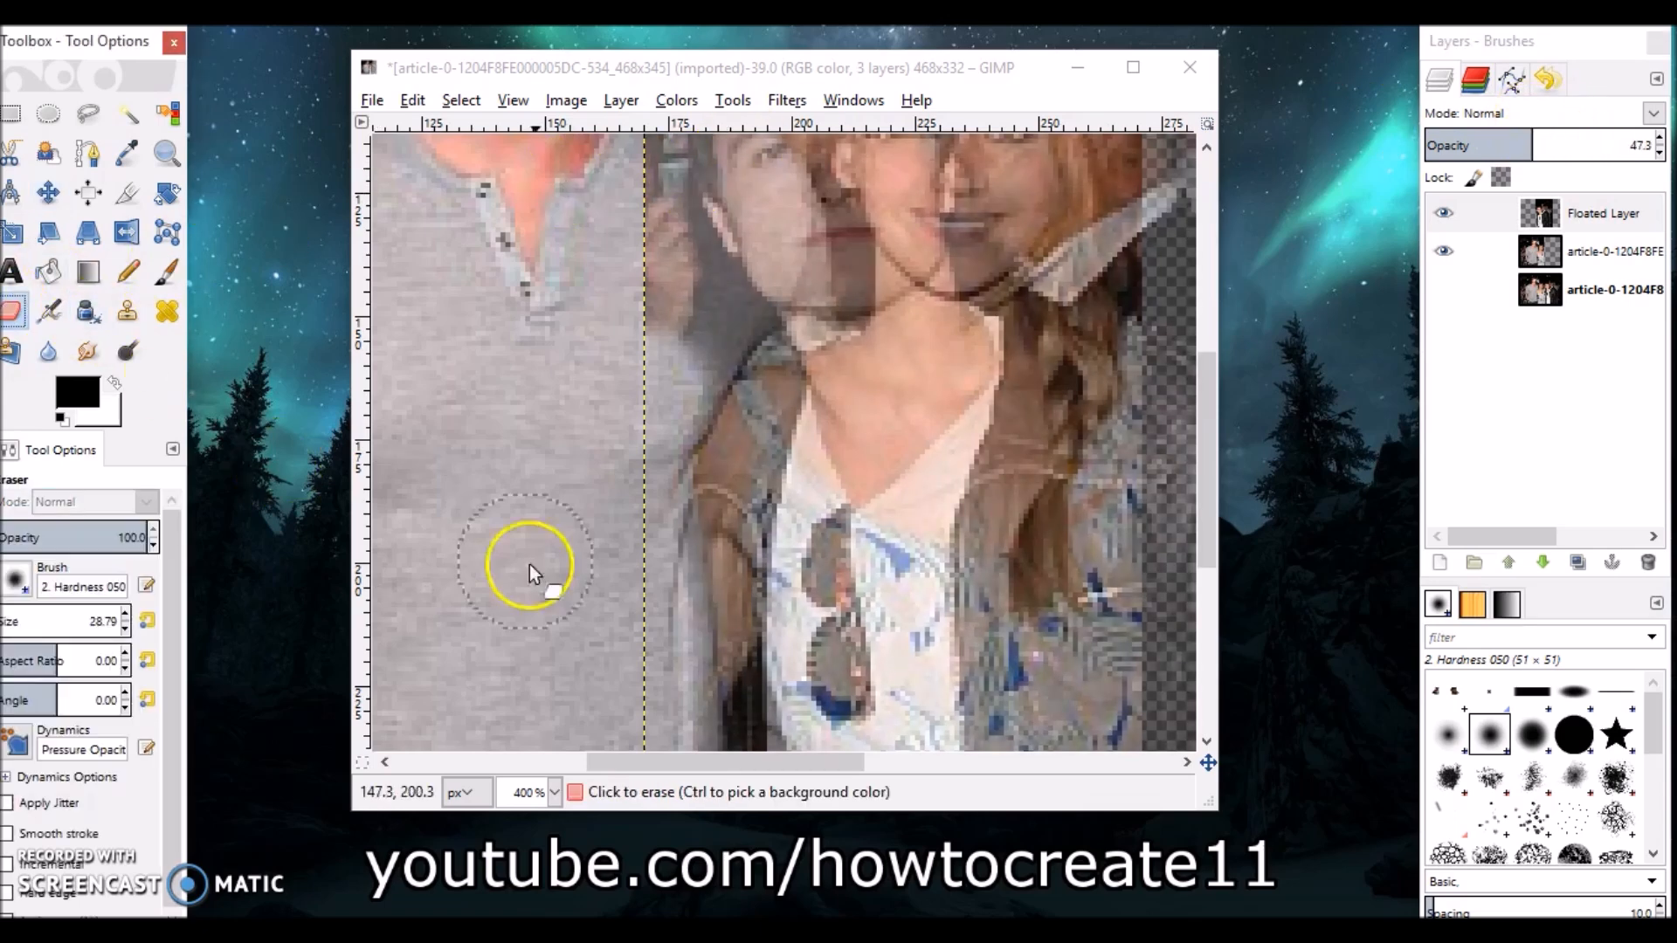
{"action": "left_click", "coordinate": [124, 629]}
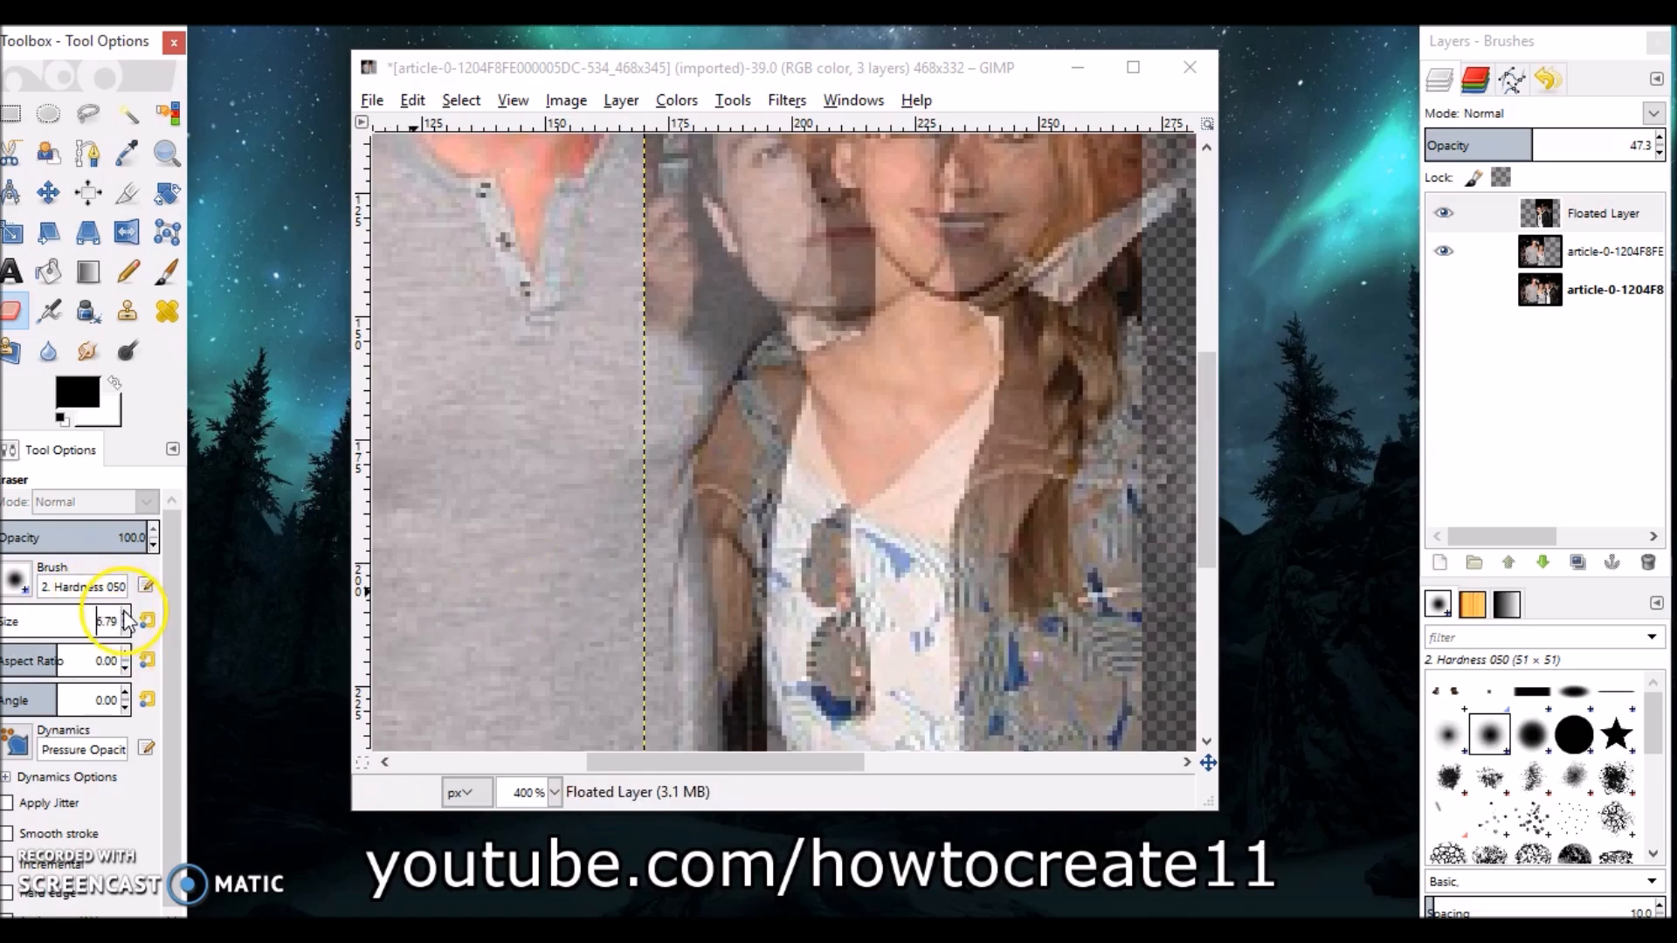
{"action": "left_click", "coordinate": [124, 613]}
{"action": "scroll", "coordinate": [760, 564], "scroll_direction": "down", "scroll_amount": 6}
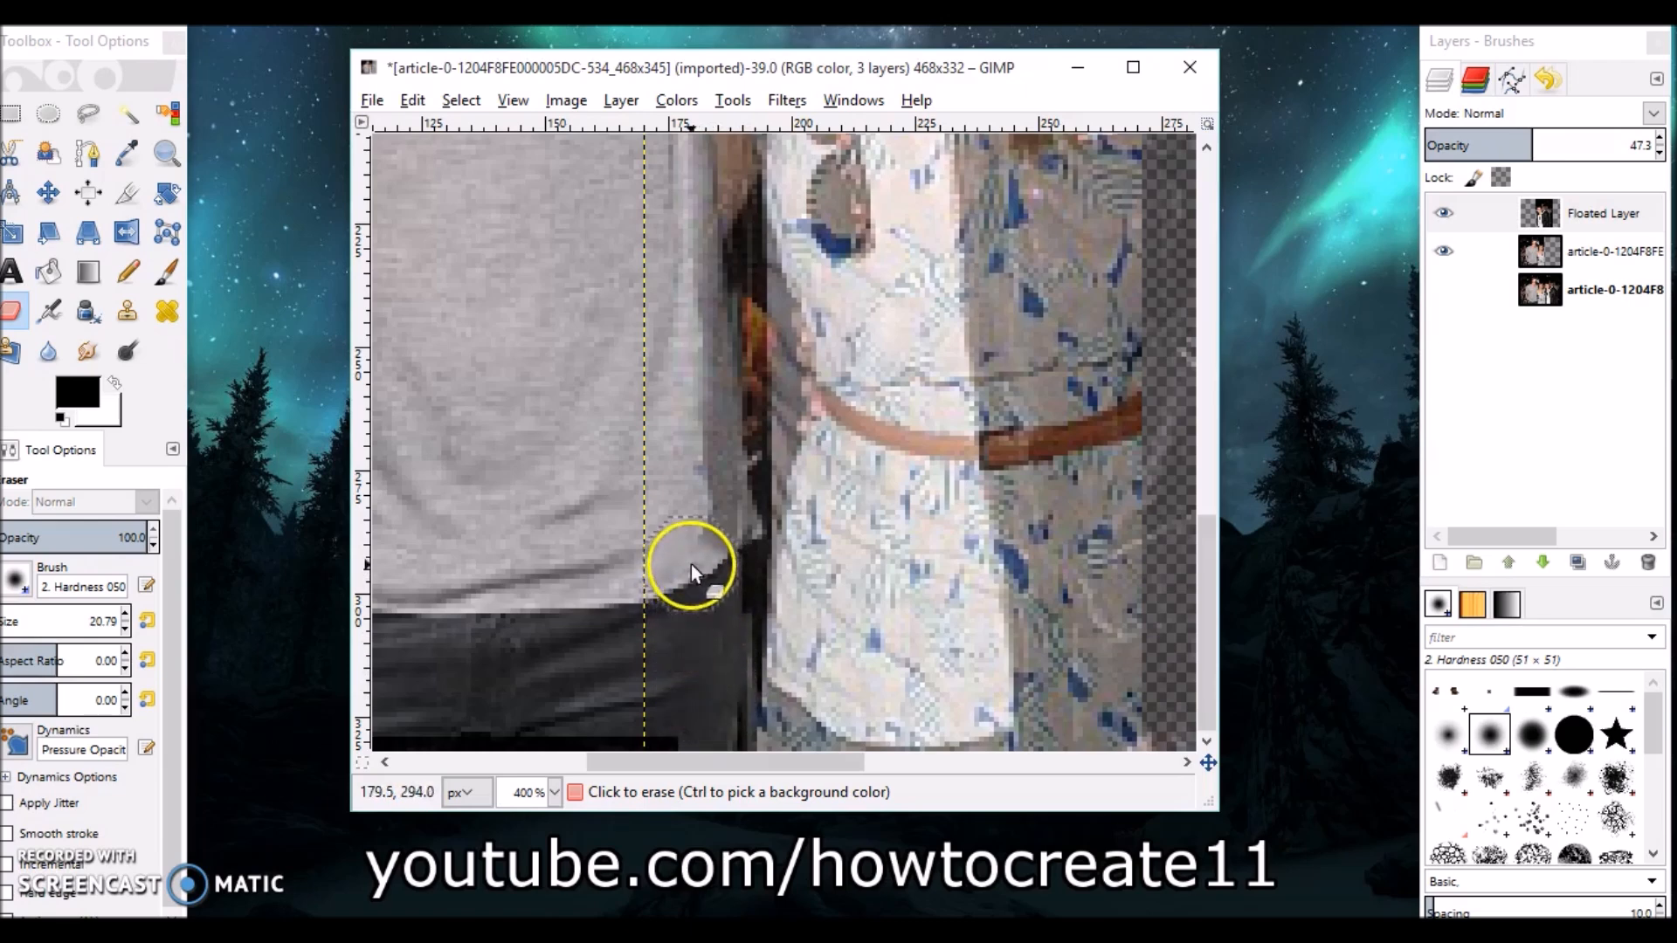
{"action": "left_click_drag", "start_coordinate": [690, 564], "coordinate": [683, 688]}
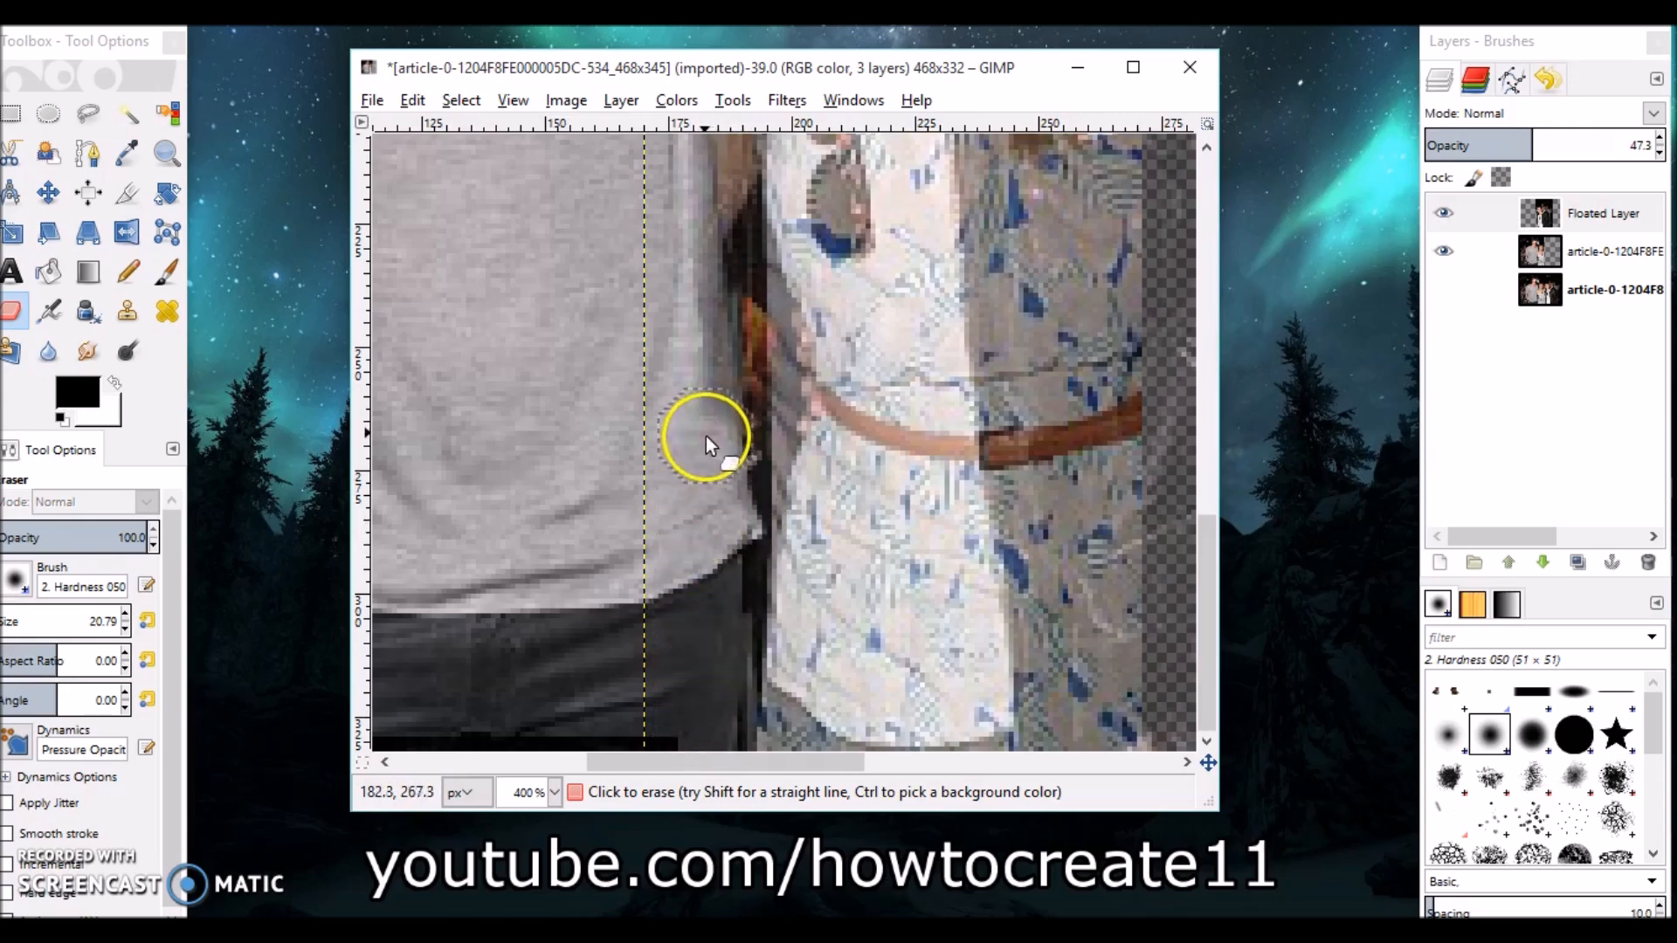
Lower the floated layer's opacity to about 38.2 and erase its left edge along the seam at the chest.
{"action": "mouse_move", "coordinate": [1543, 136]}
{"action": "left_mouse_down"}
{"action": "mouse_move", "coordinate": [1657, 131]}
{"action": "mouse_move", "coordinate": [1516, 142]}
{"action": "left_mouse_up"}
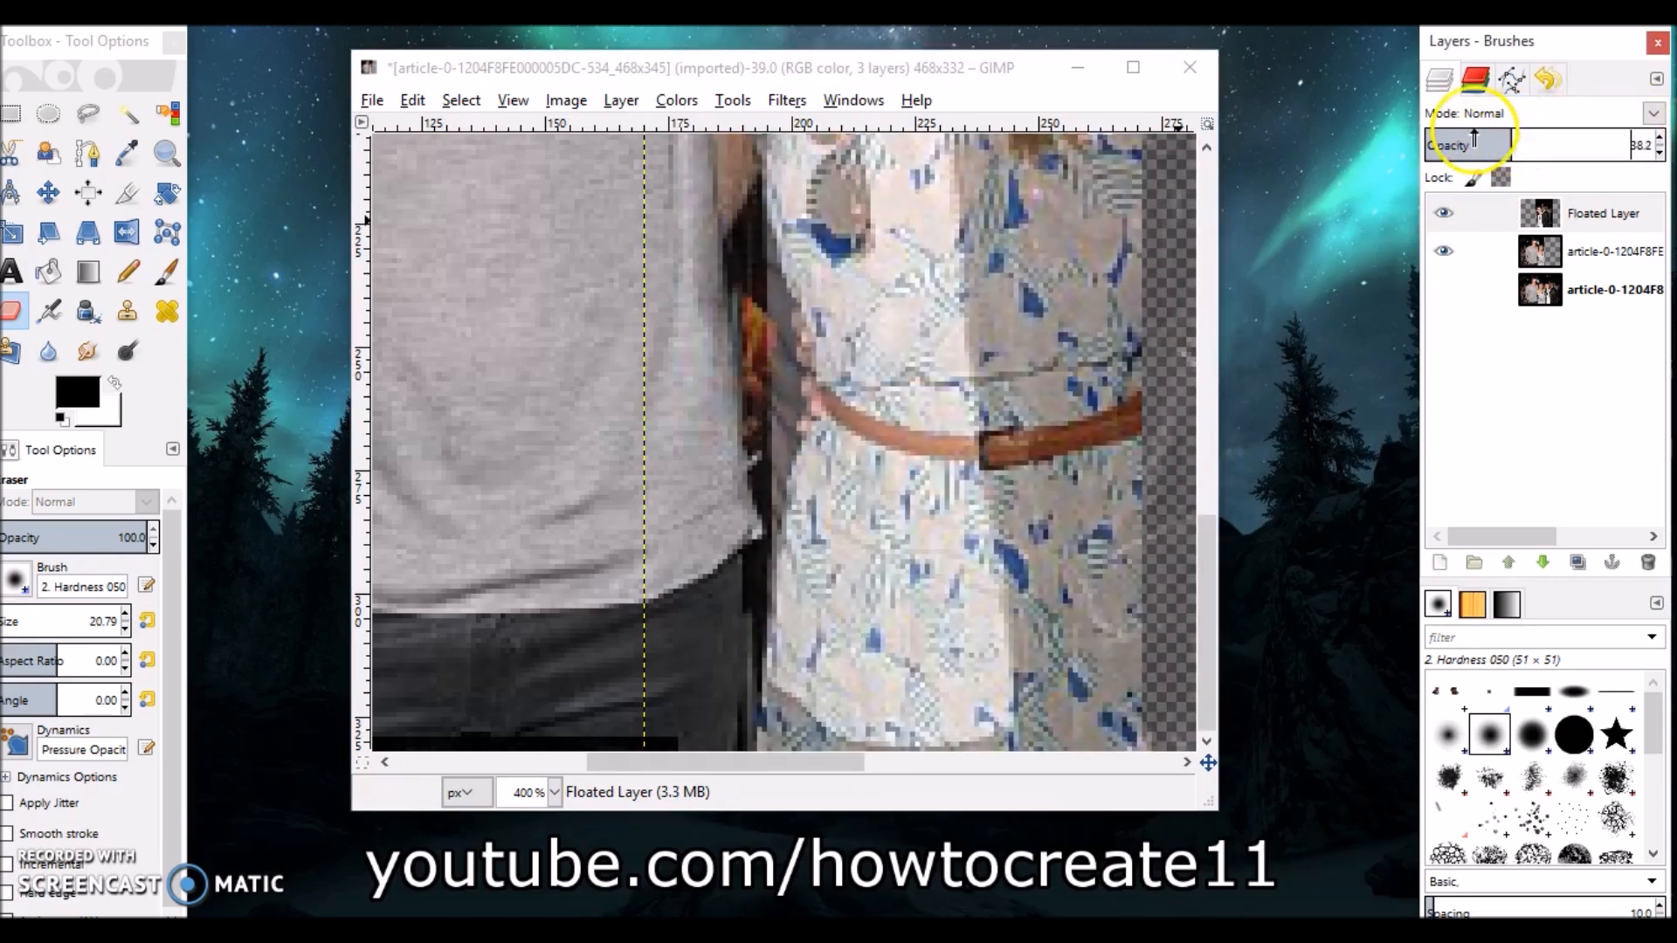
{"action": "scroll", "coordinate": [712, 257], "scroll_direction": "up", "scroll_amount": 3}
{"action": "mouse_move", "coordinate": [682, 571]}
{"action": "left_mouse_down"}
{"action": "mouse_move", "coordinate": [682, 663]}
{"action": "mouse_move", "coordinate": [682, 557]}
{"action": "mouse_move", "coordinate": [688, 627]}
{"action": "left_mouse_up"}
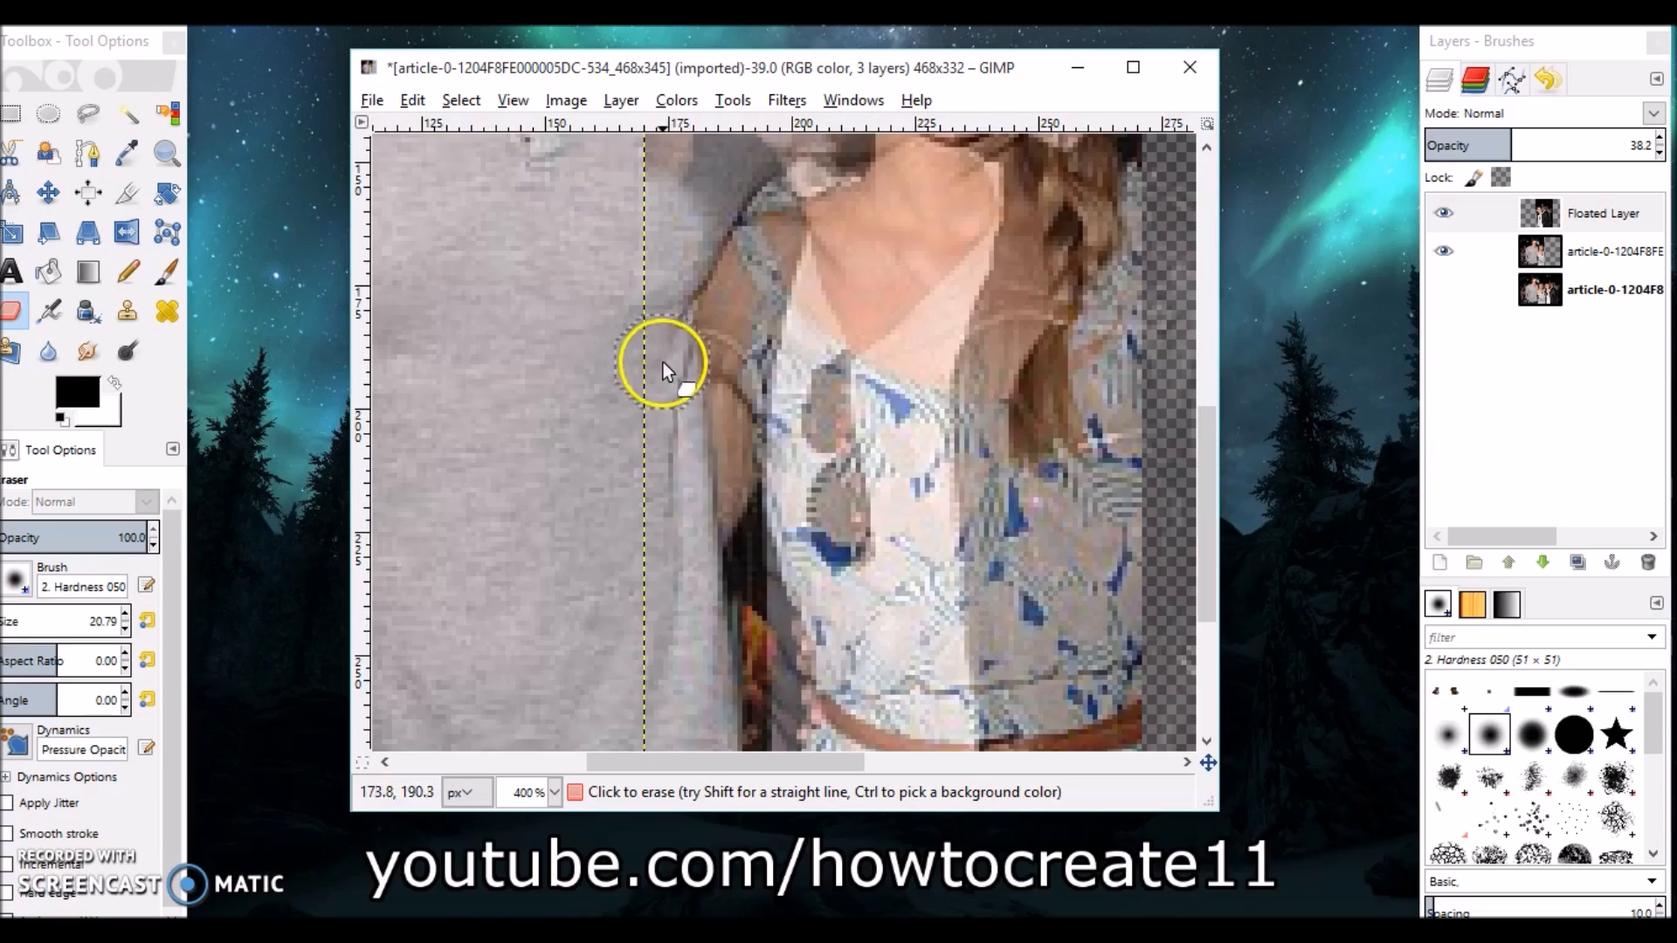
{"action": "scroll", "coordinate": [635, 527], "scroll_direction": "up", "scroll_amount": 3}
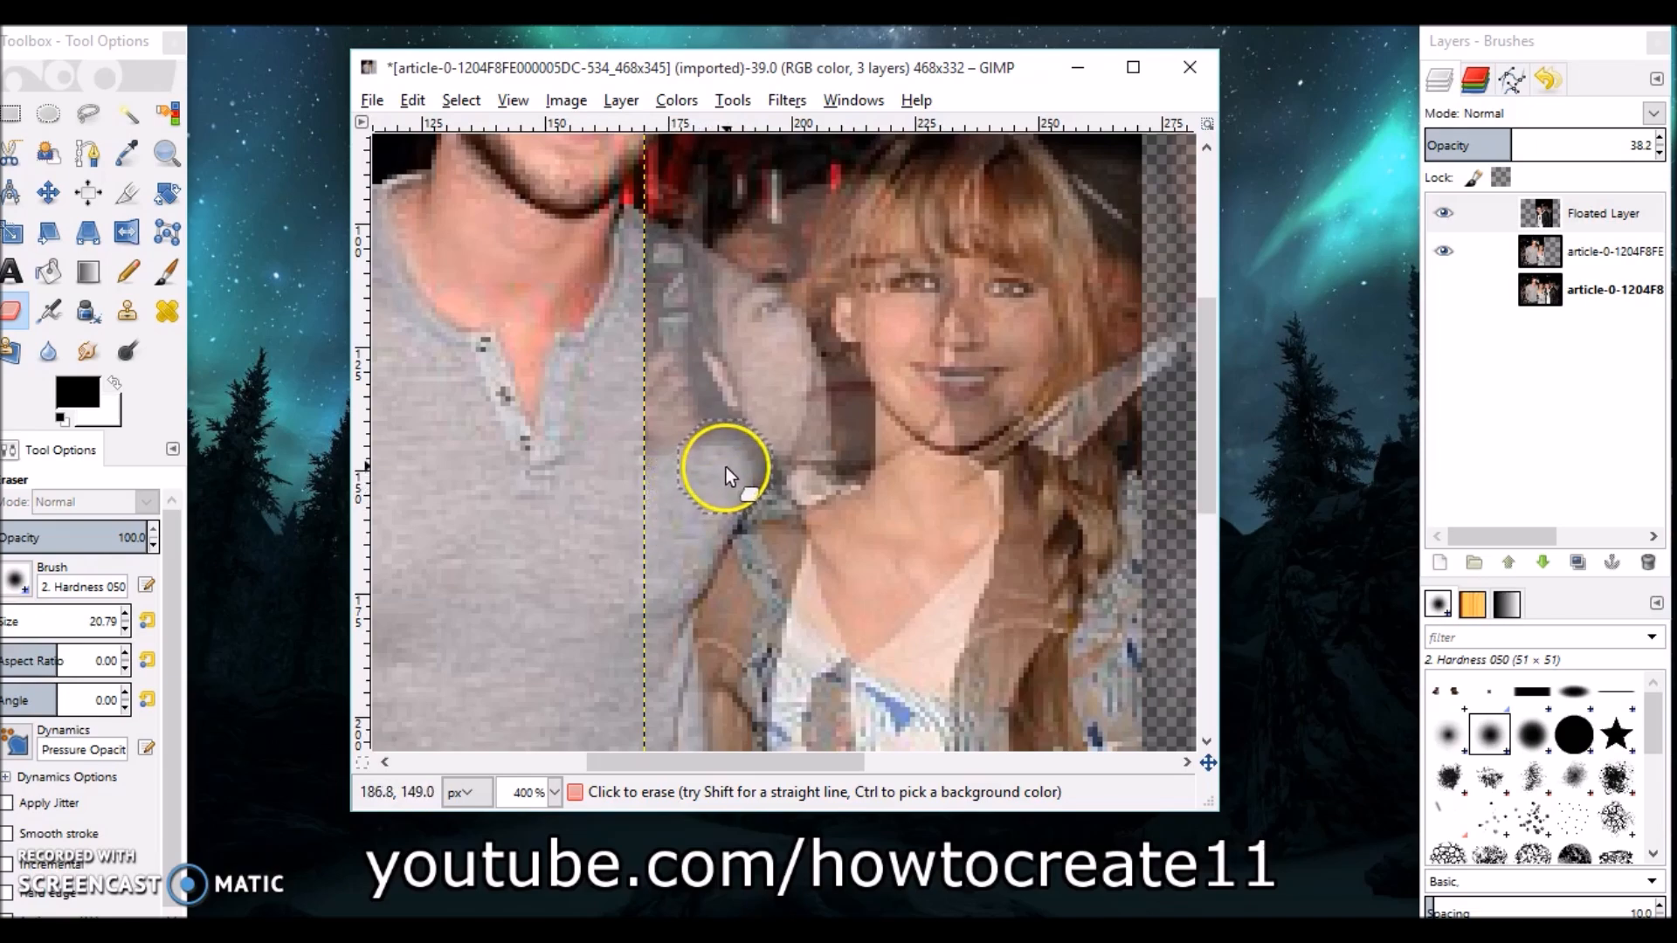
{"action": "scroll", "coordinate": [633, 400], "scroll_direction": "up", "scroll_amount": 4}
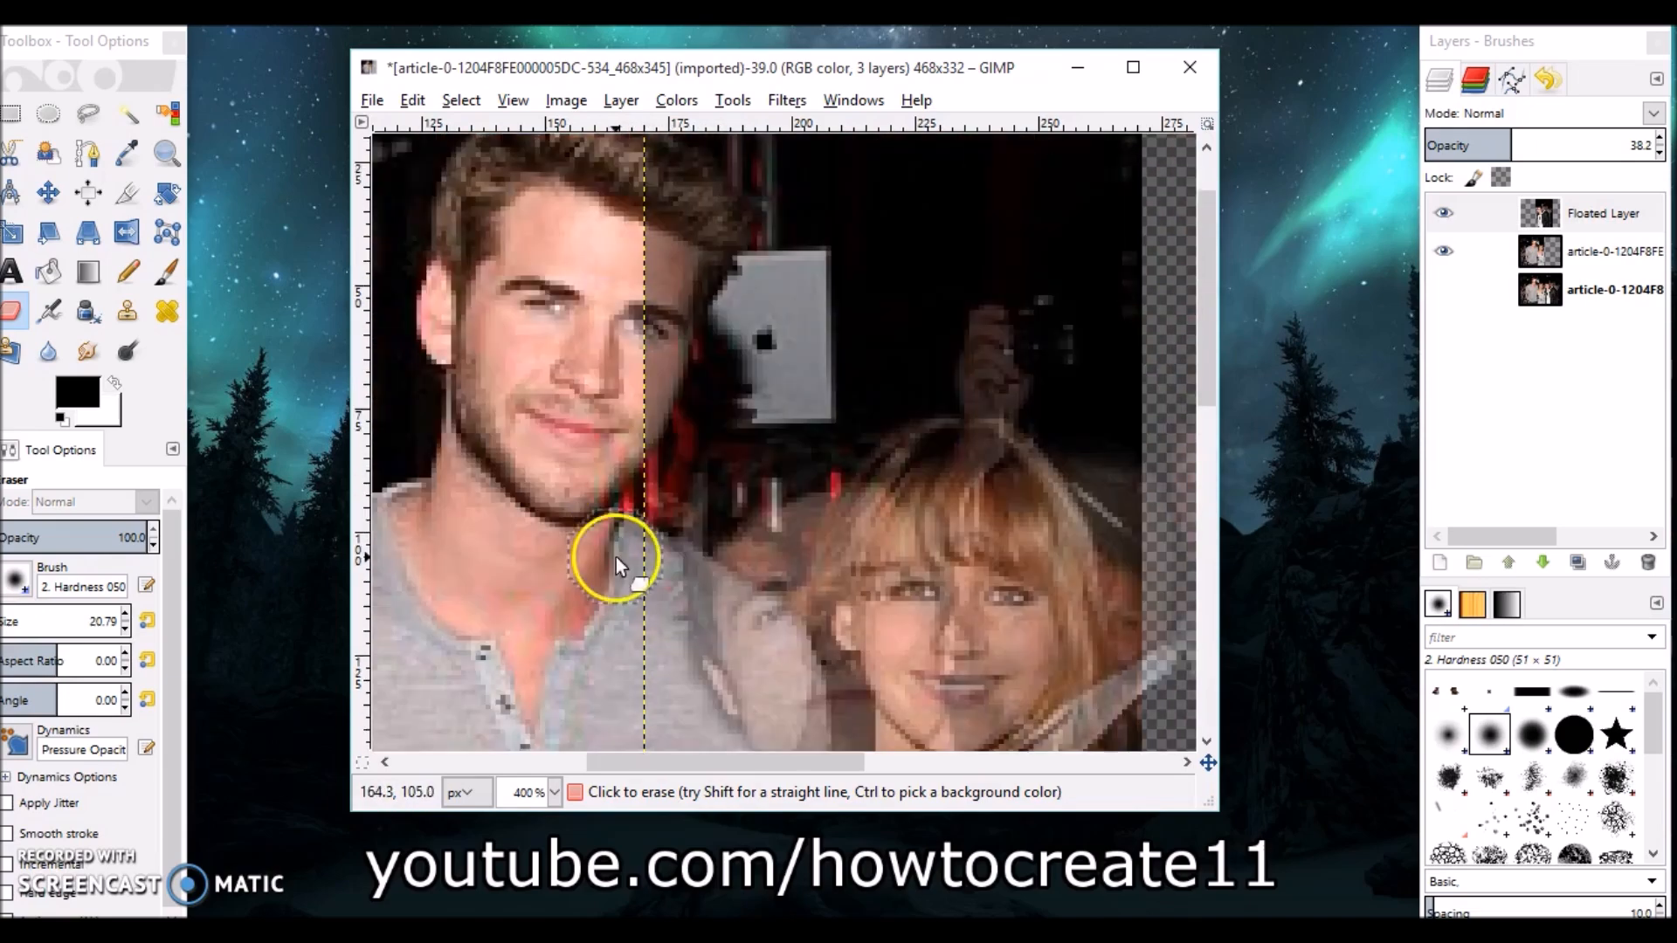
{"action": "scroll", "coordinate": [616, 557], "scroll_direction": "down", "scroll_amount": 5}
{"action": "scroll", "coordinate": [688, 517], "scroll_direction": "up", "scroll_amount": 2}
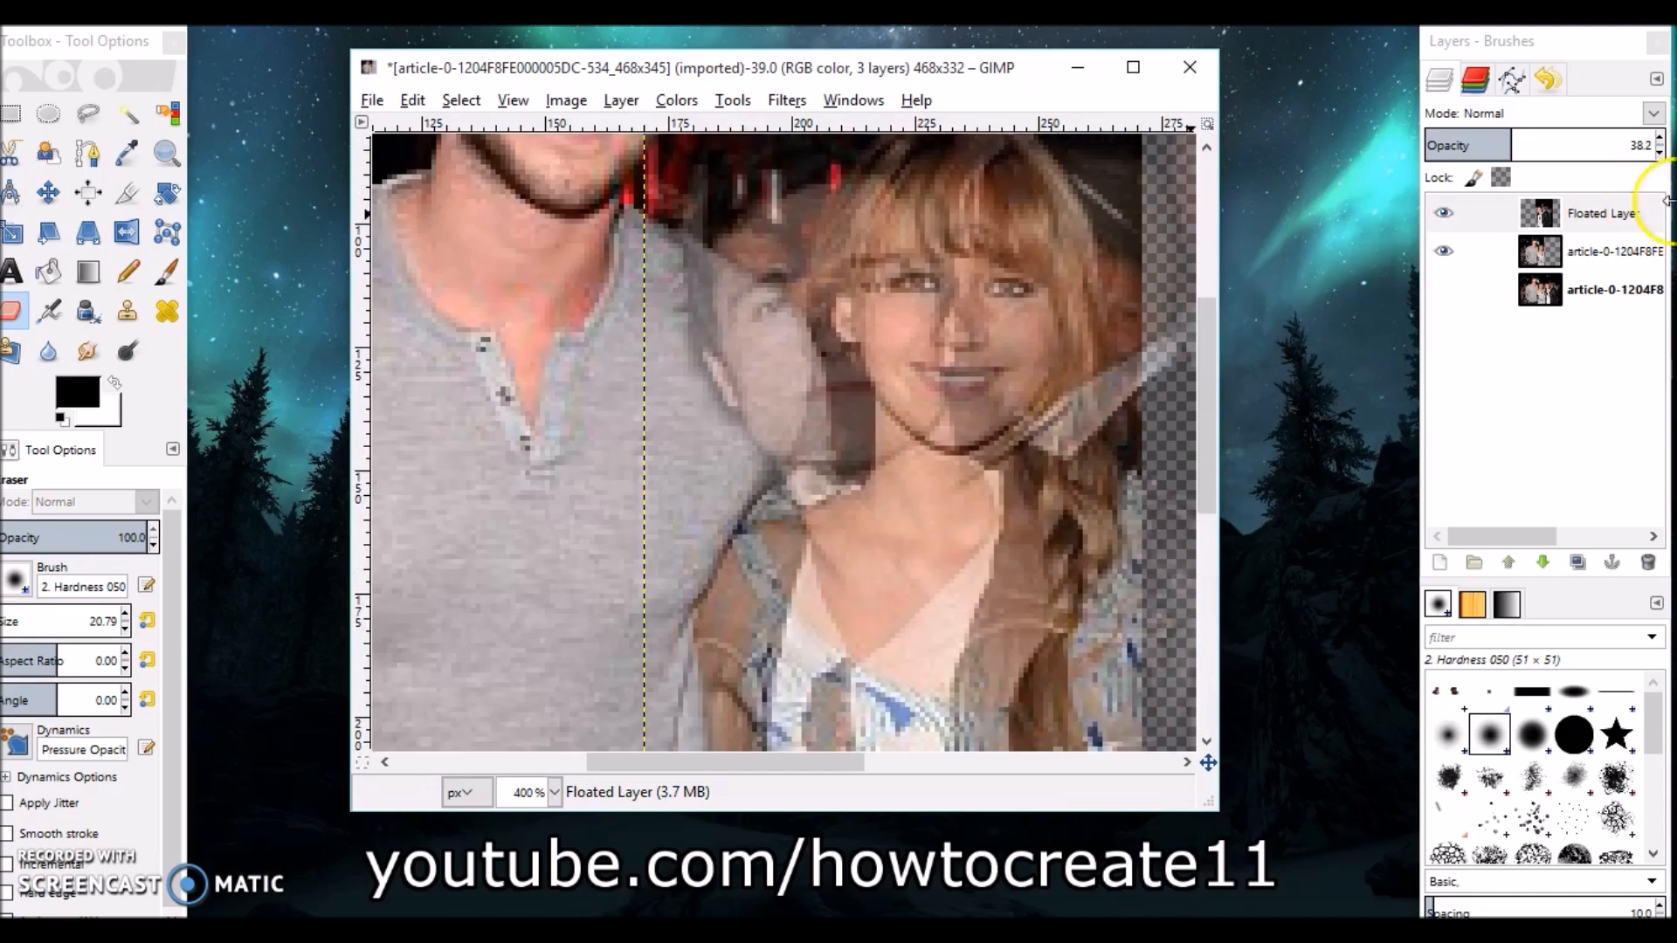
Restore the floated layer's opacity to 100 and scroll along the upper seam to inspect it.
{"action": "left_click_drag", "start_coordinate": [1540, 139], "coordinate": [1666, 133]}
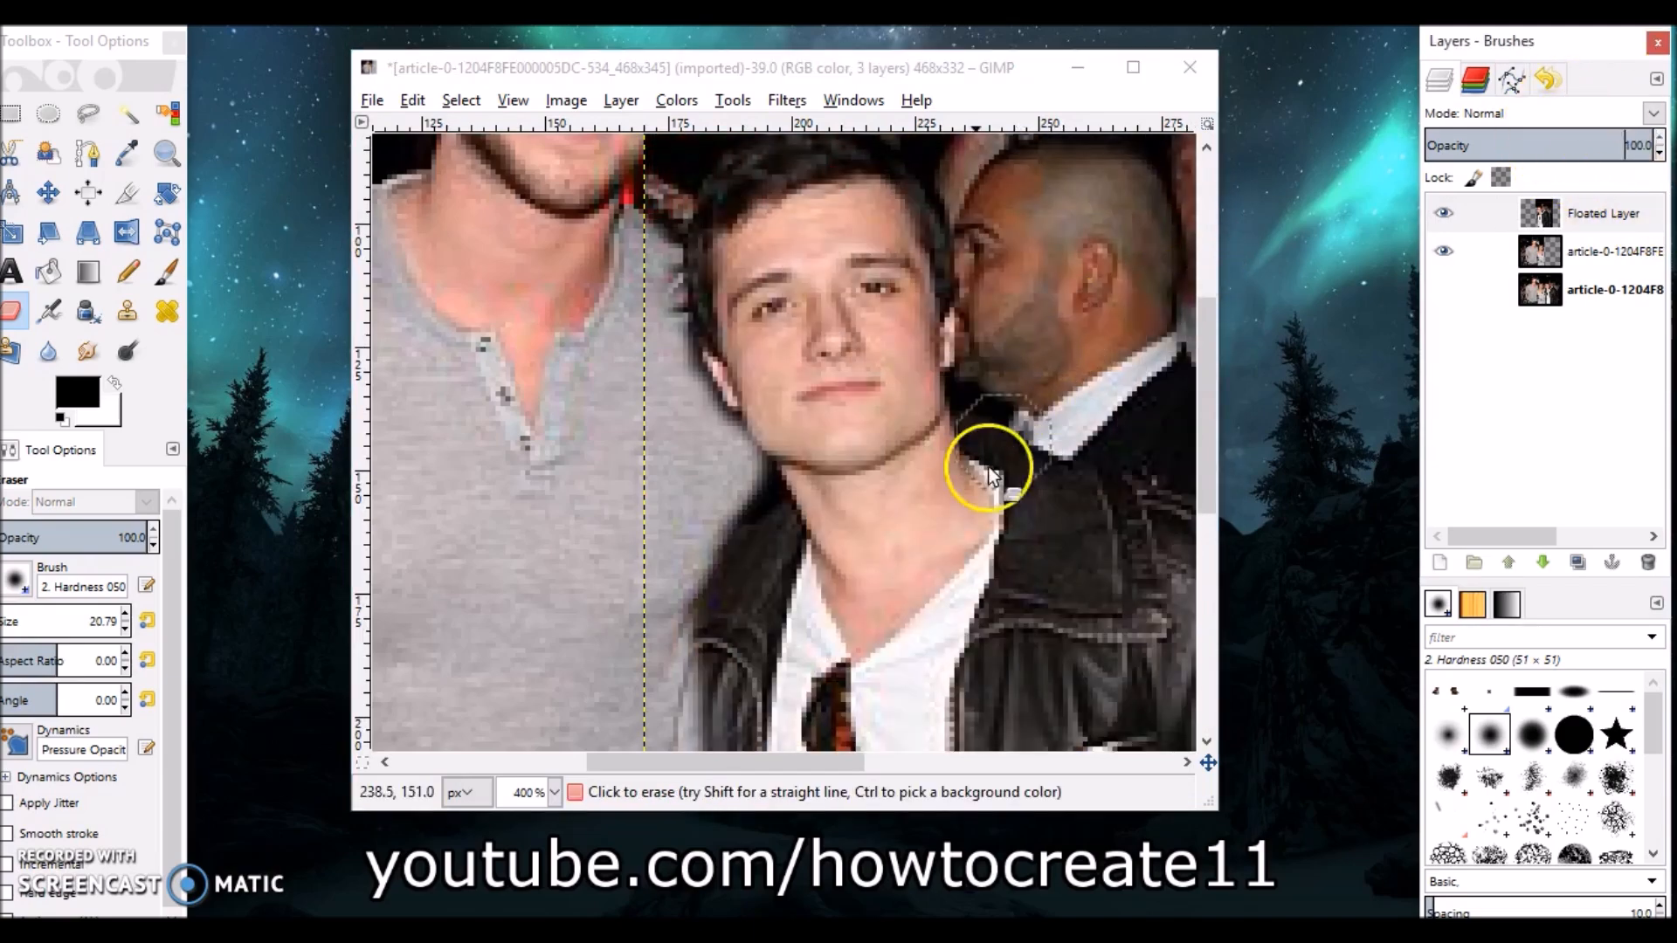
{"action": "scroll", "coordinate": [903, 568], "scroll_direction": "down", "scroll_amount": 5}
{"action": "scroll", "coordinate": [913, 570], "scroll_direction": "up", "scroll_amount": 6}
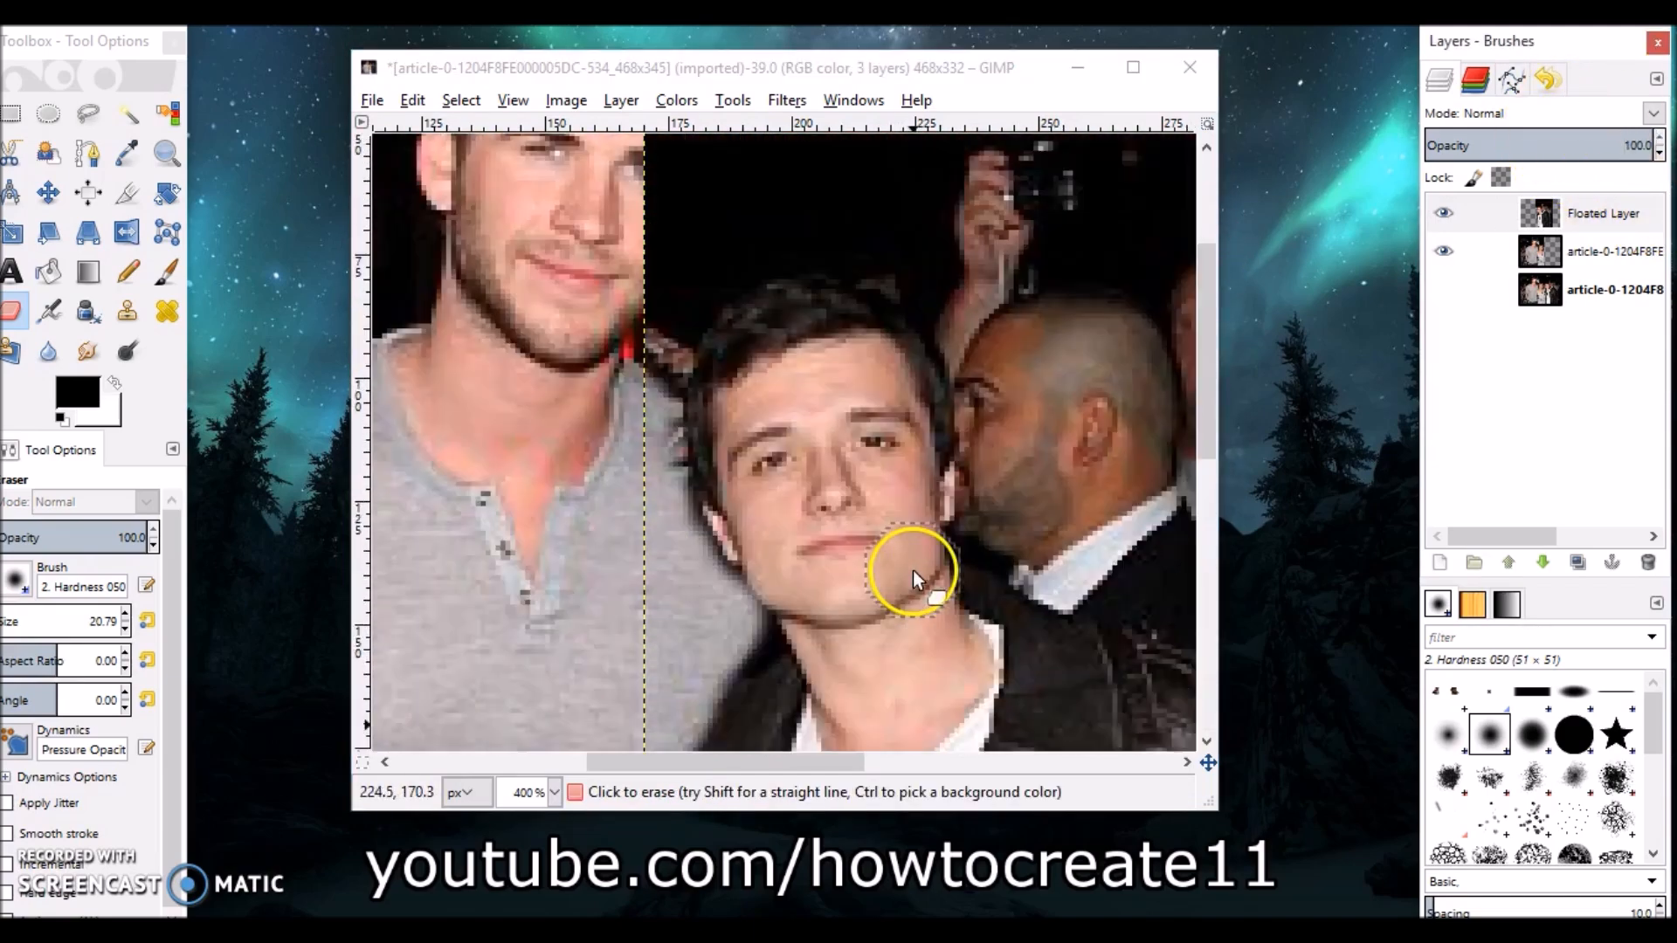
{"action": "scroll", "coordinate": [915, 576], "scroll_direction": "up", "scroll_amount": 4}
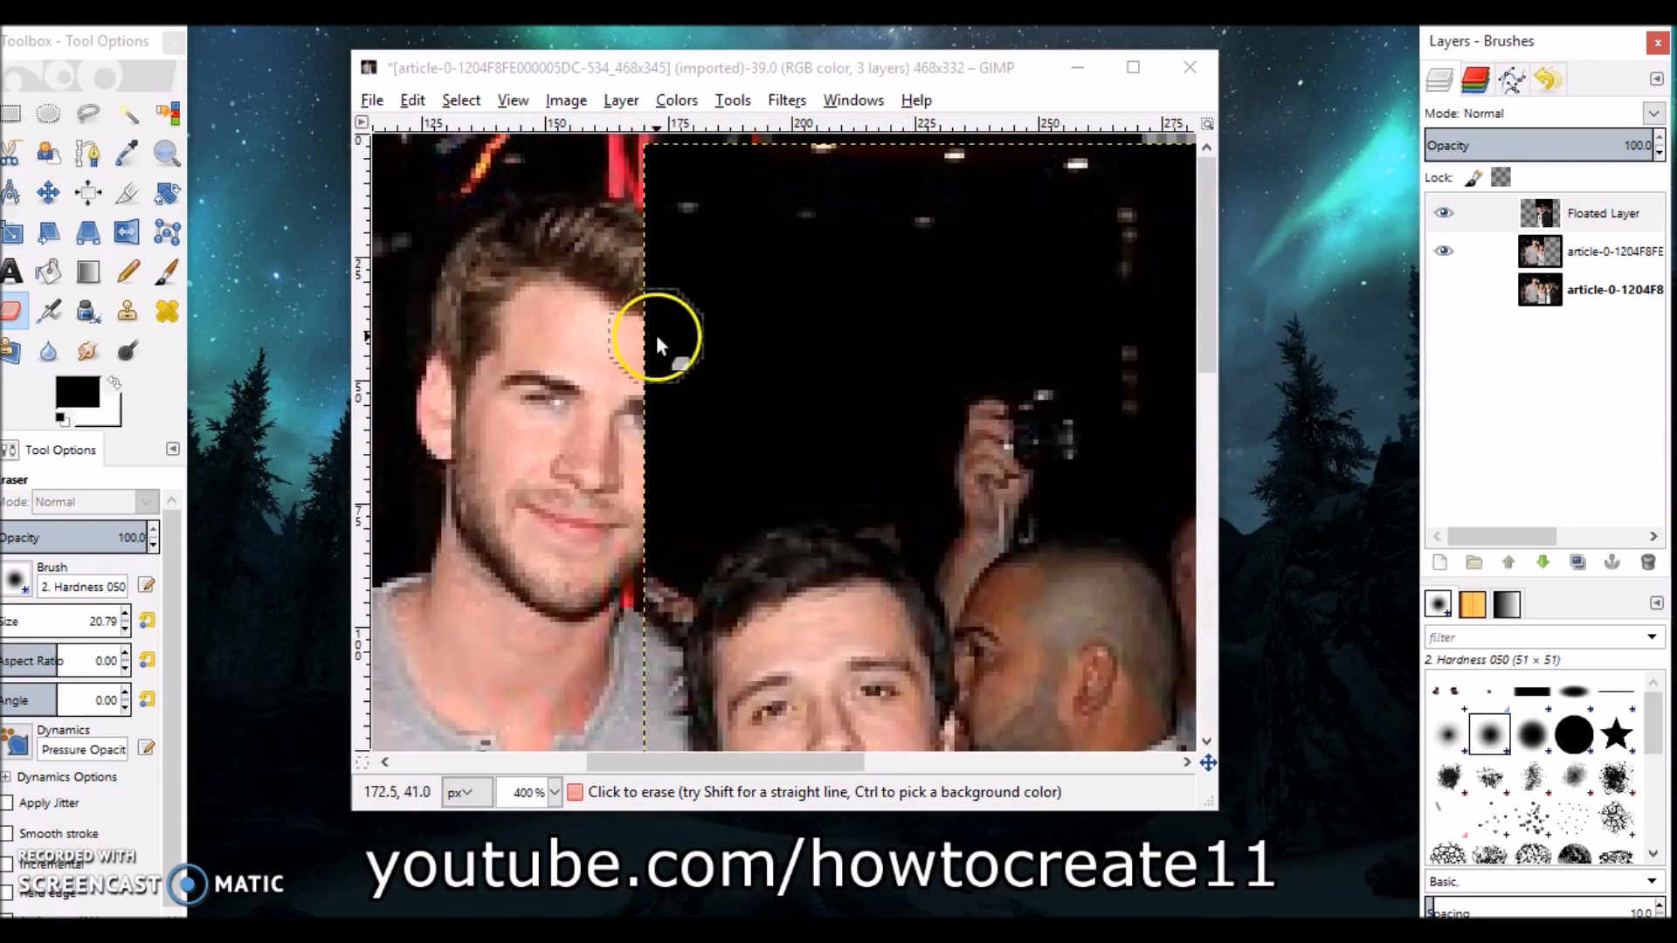
{"action": "scroll", "coordinate": [666, 537], "scroll_direction": "down", "scroll_amount": 3}
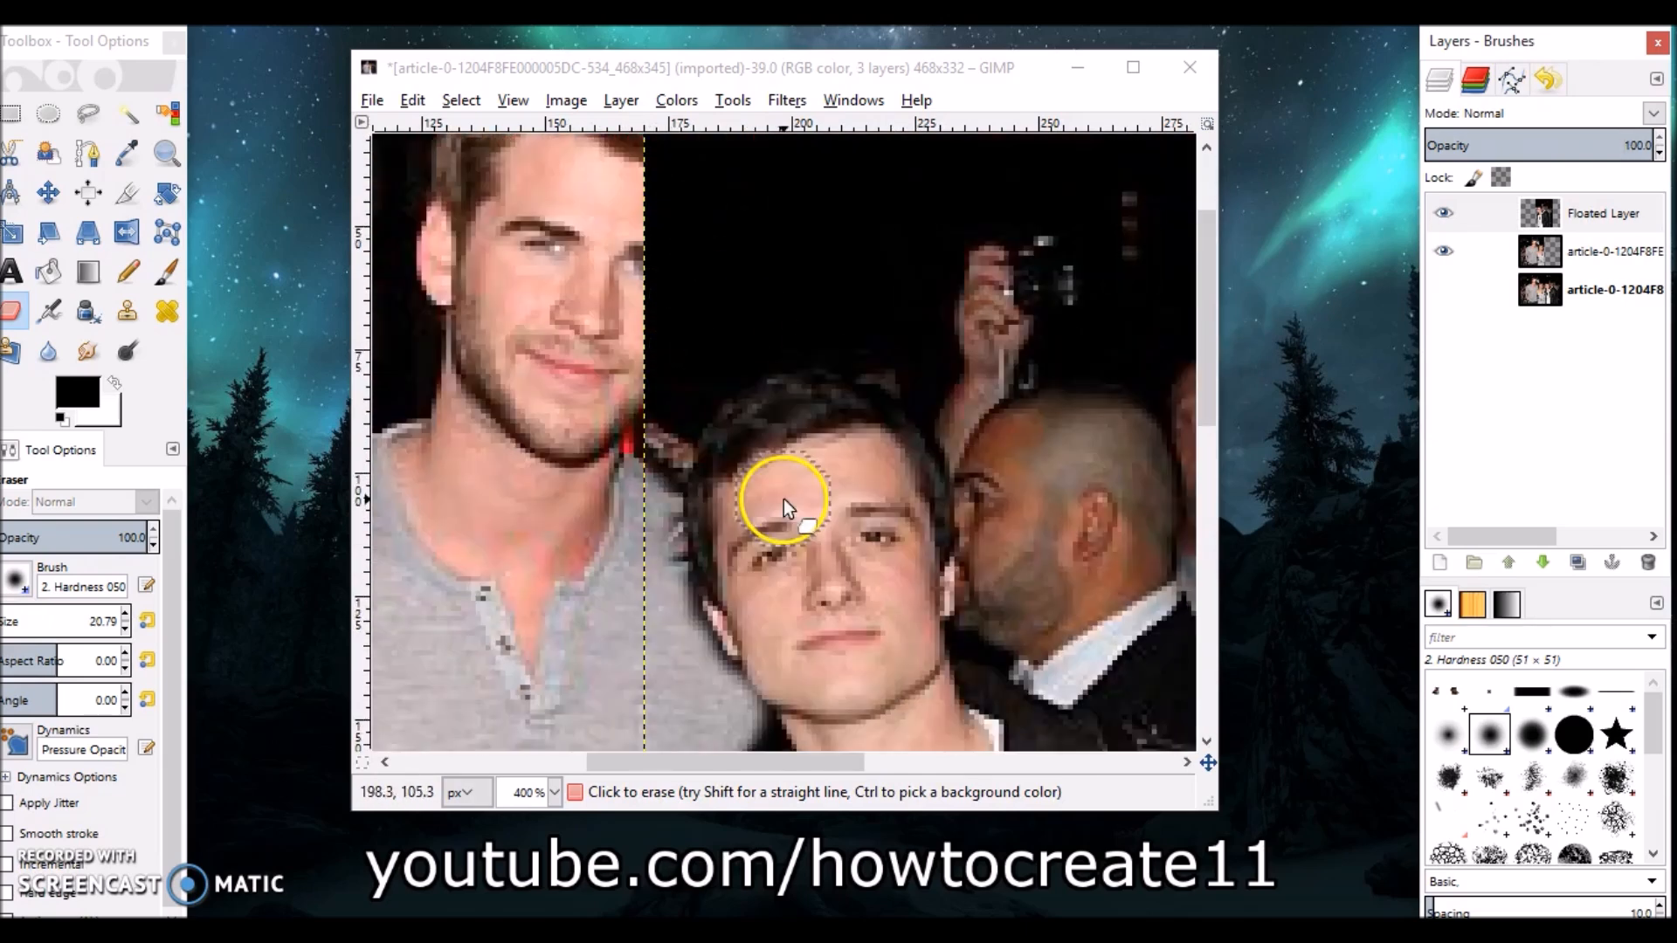
{"action": "scroll", "coordinate": [786, 493], "scroll_direction": "up", "scroll_amount": 3}
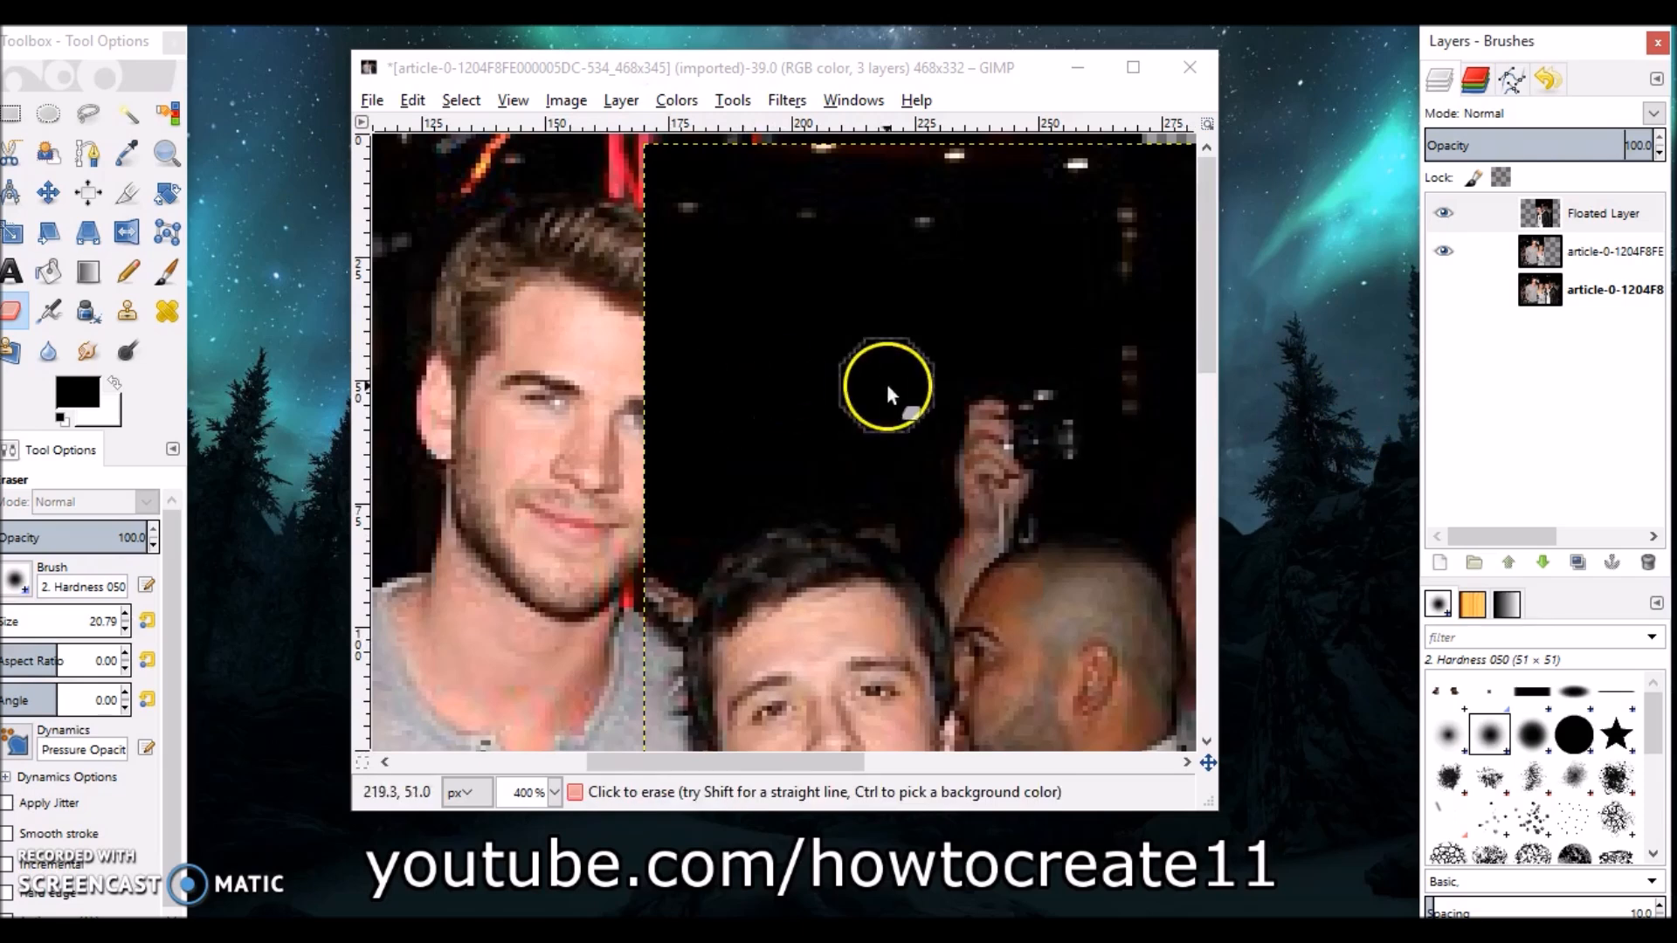
Set the floated layer's opacity to about 84.9, erase its left part around the man's head and the white sign, then restore opacity to 100.
{"action": "mouse_move", "coordinate": [1623, 144]}
{"action": "left_mouse_down"}
{"action": "mouse_move", "coordinate": [1450, 145]}
{"action": "mouse_move", "coordinate": [1648, 126]}
{"action": "mouse_move", "coordinate": [1598, 145]}
{"action": "mouse_move", "coordinate": [1502, 143]}
{"action": "mouse_move", "coordinate": [1636, 138]}
{"action": "mouse_move", "coordinate": [1406, 145]}
{"action": "left_mouse_up"}
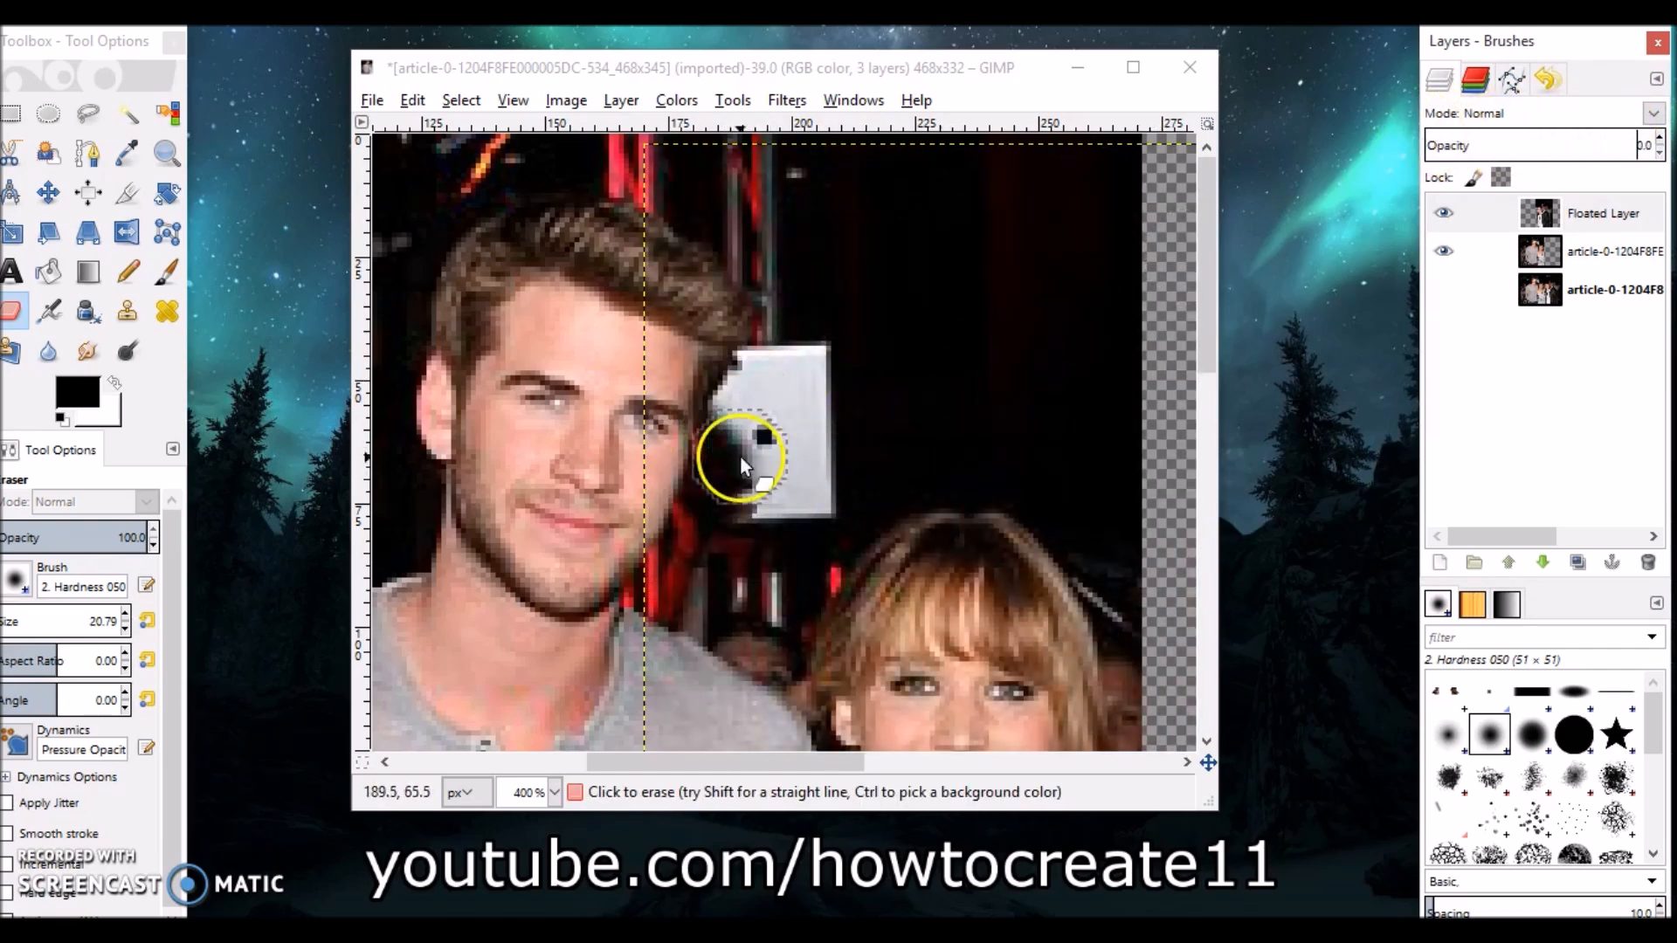
{"action": "left_click_drag", "start_coordinate": [1564, 142], "coordinate": [1622, 150]}
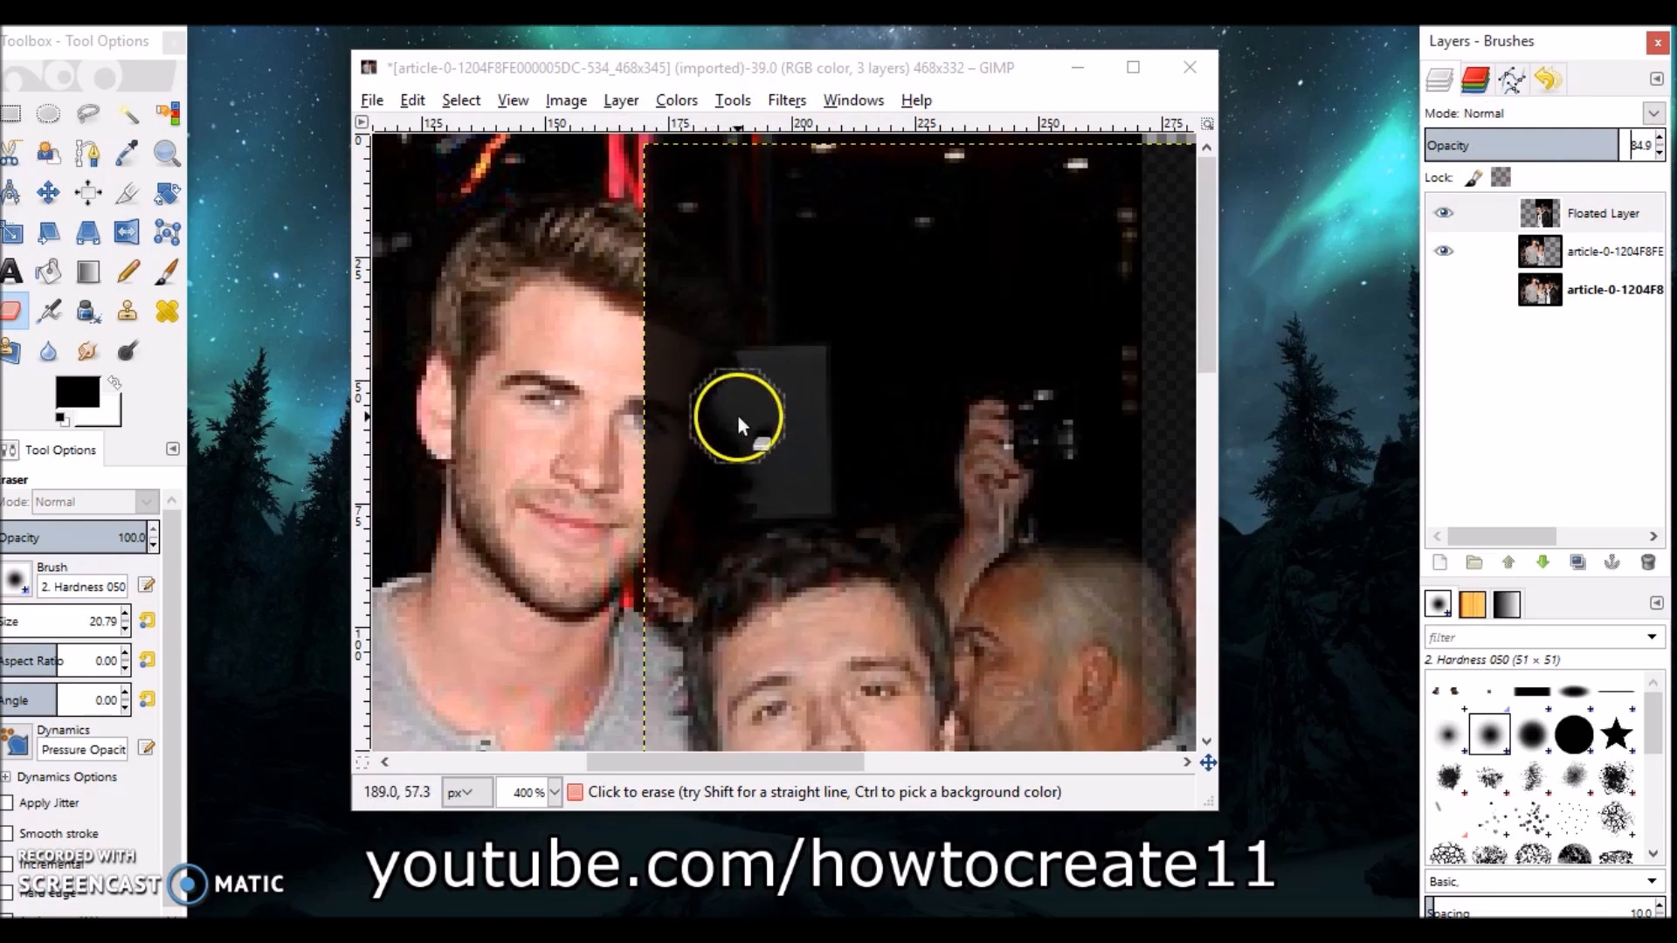
{"action": "mouse_move", "coordinate": [621, 568]}
{"action": "left_mouse_down"}
{"action": "mouse_move", "coordinate": [628, 122]}
{"action": "mouse_move", "coordinate": [644, 569]}
{"action": "mouse_move", "coordinate": [651, 225]}
{"action": "mouse_move", "coordinate": [711, 364]}
{"action": "mouse_move", "coordinate": [681, 512]}
{"action": "mouse_move", "coordinate": [733, 480]}
{"action": "mouse_move", "coordinate": [788, 485]}
{"action": "left_mouse_up"}
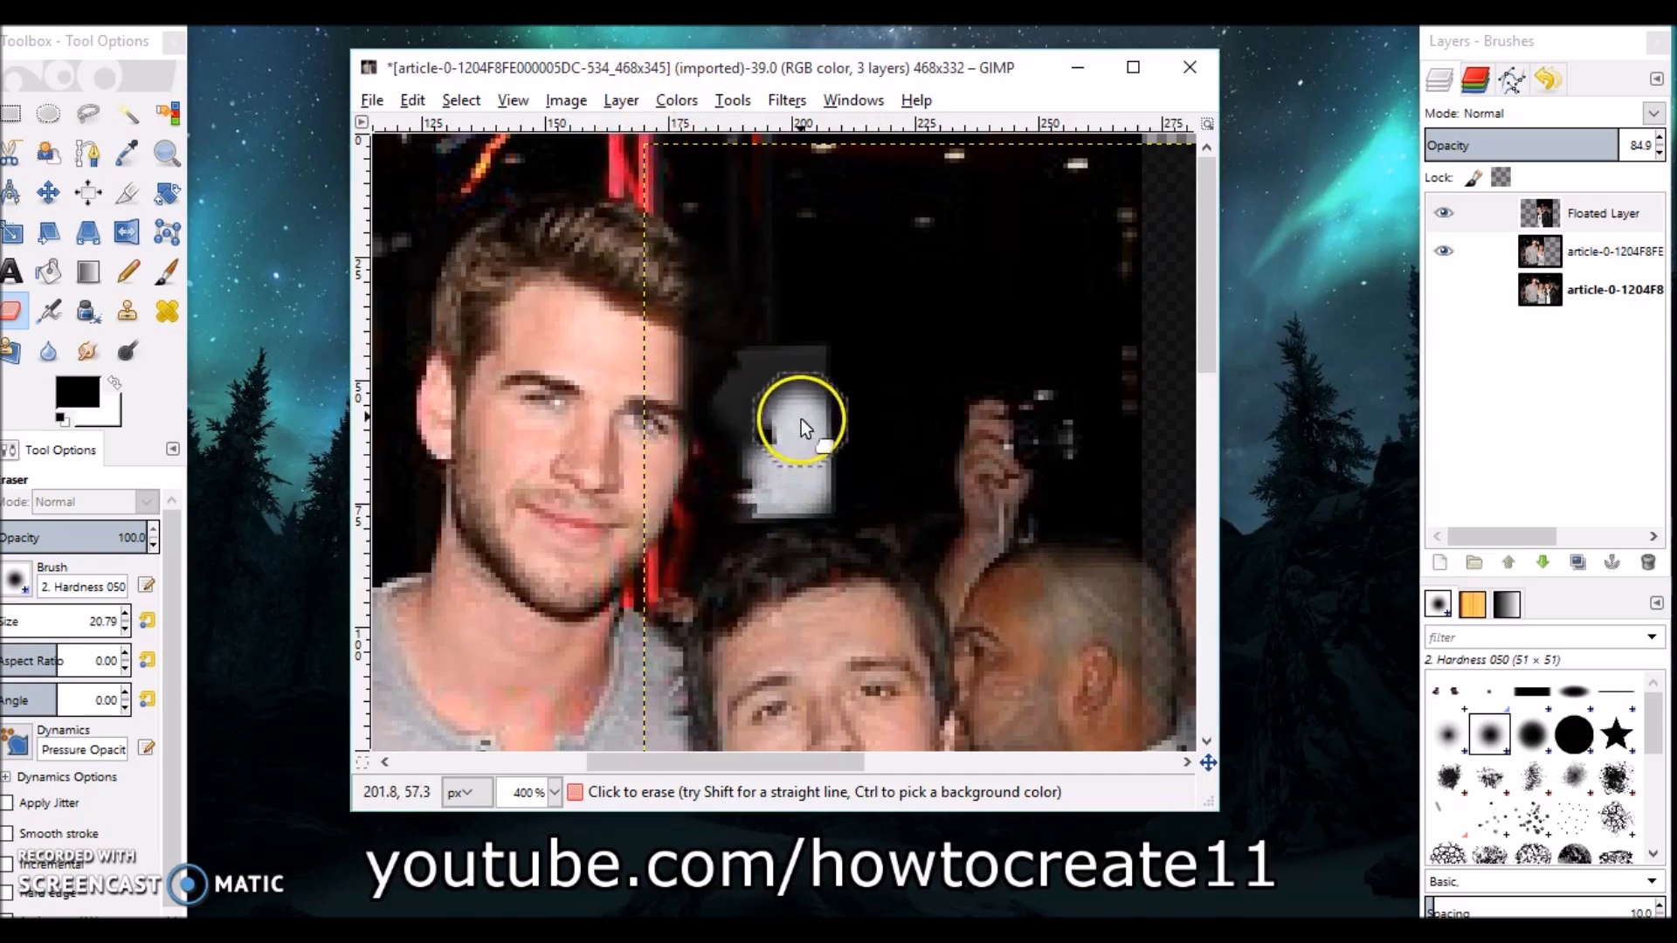
{"action": "mouse_move", "coordinate": [794, 374]}
{"action": "left_mouse_down"}
{"action": "mouse_move", "coordinate": [727, 391]}
{"action": "mouse_move", "coordinate": [793, 422]}
{"action": "left_mouse_up"}
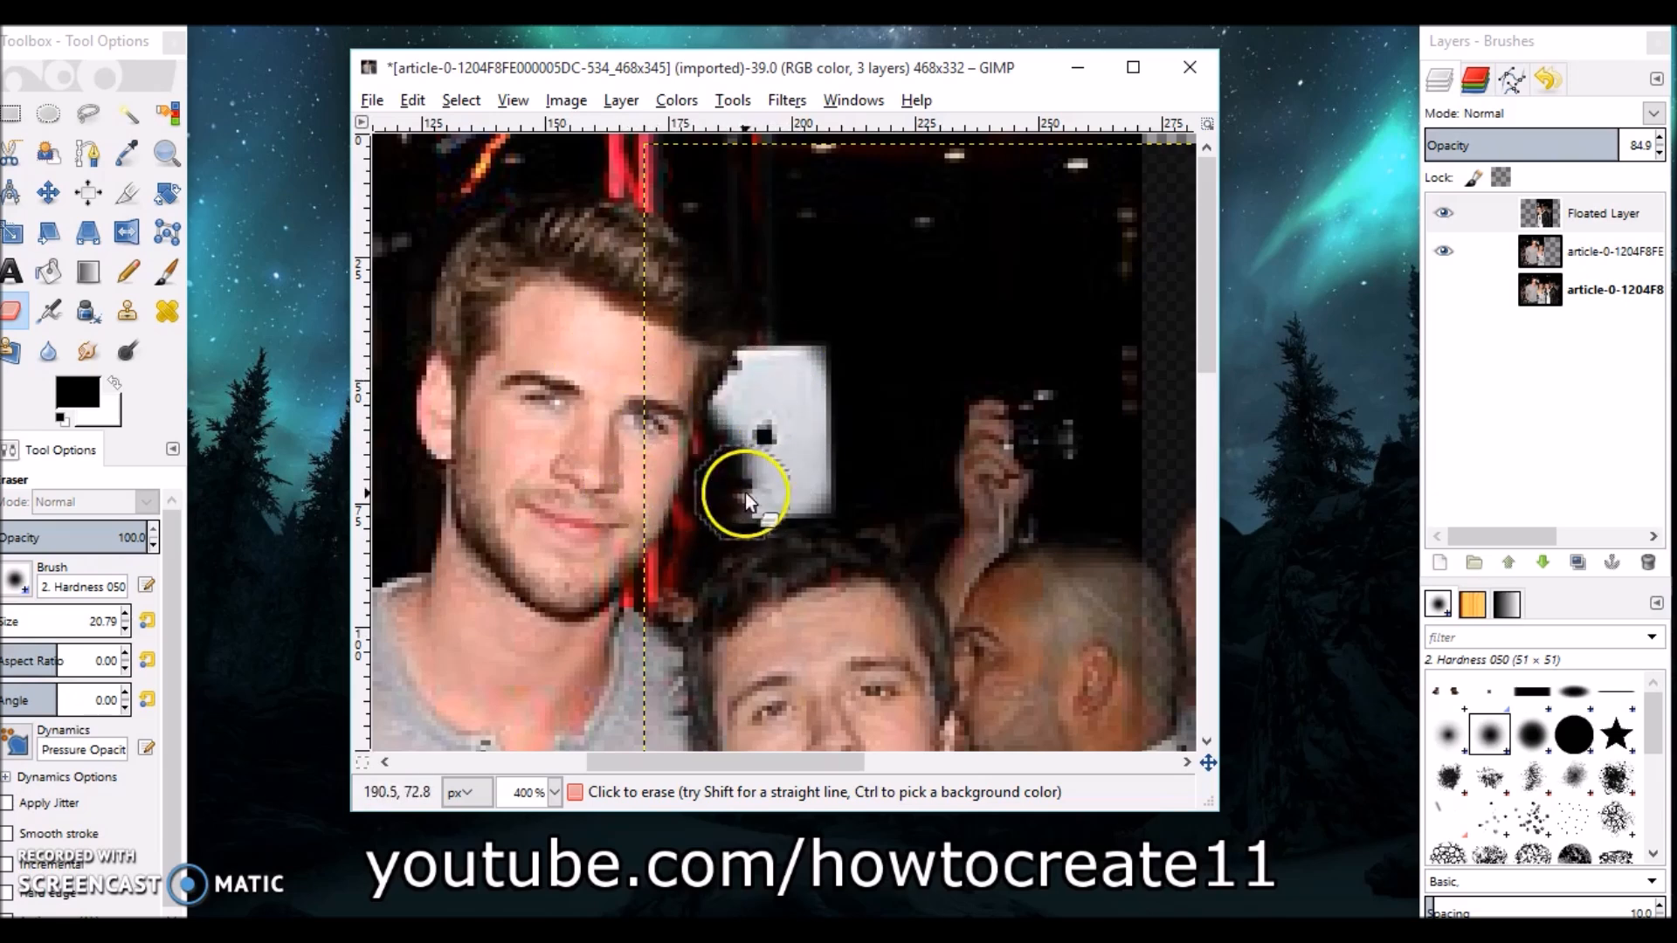
{"action": "mouse_move", "coordinate": [698, 286]}
{"action": "left_mouse_down"}
{"action": "mouse_move", "coordinate": [696, 149]}
{"action": "mouse_move", "coordinate": [788, 151]}
{"action": "mouse_move", "coordinate": [725, 180]}
{"action": "mouse_move", "coordinate": [731, 213]}
{"action": "left_mouse_up"}
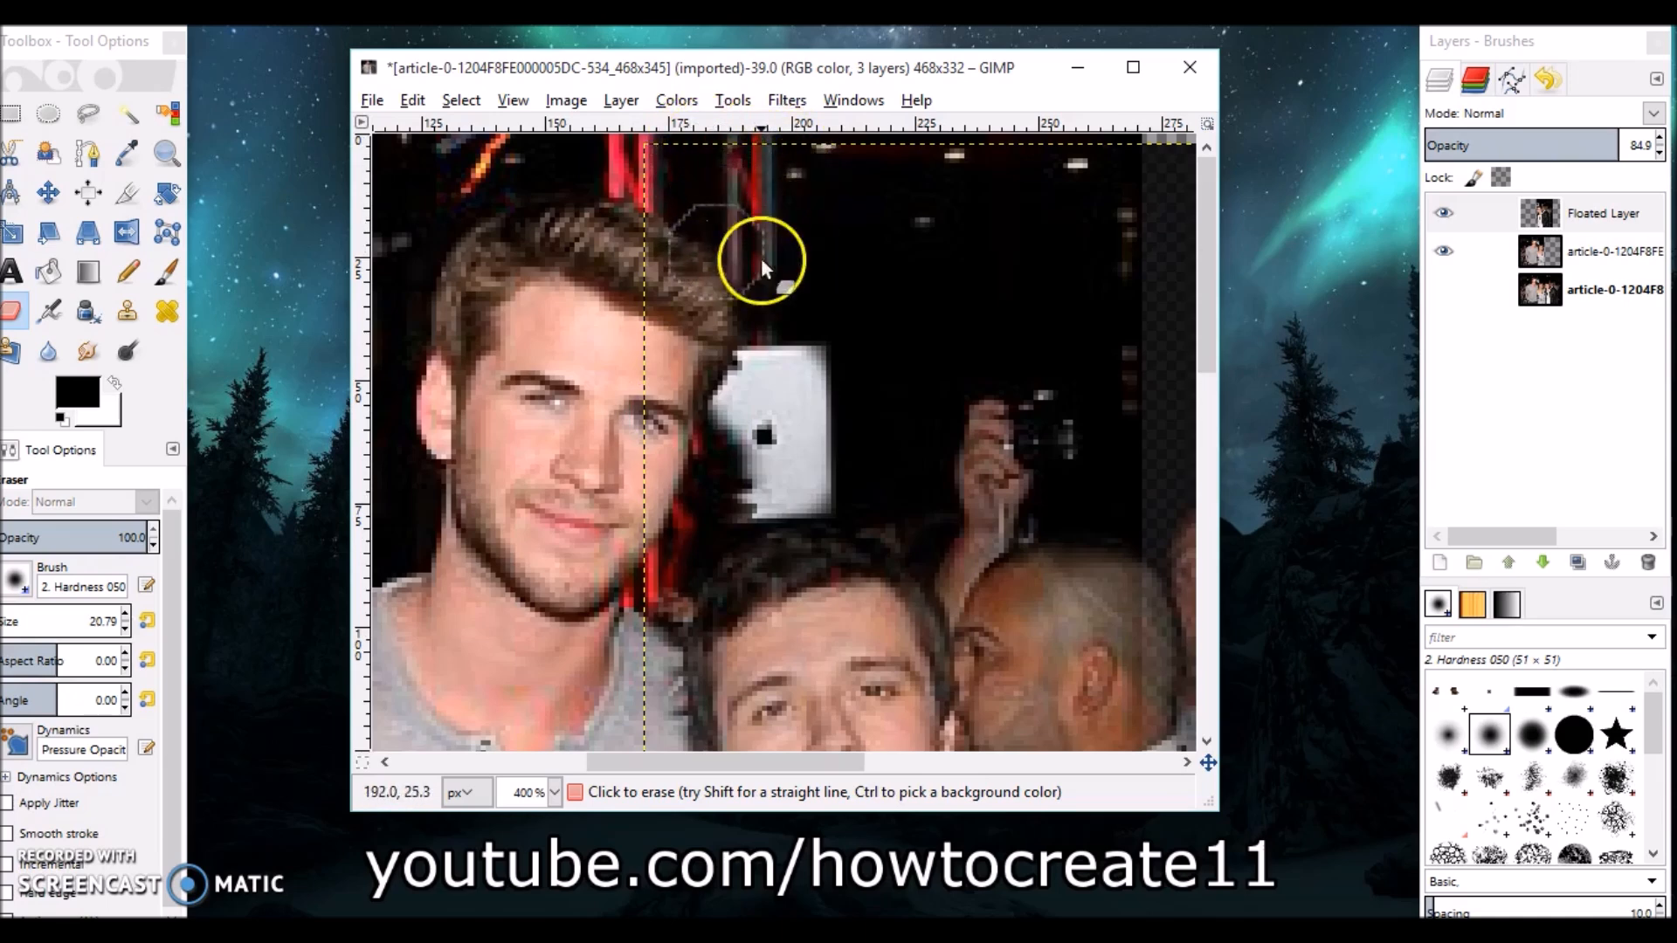
{"action": "mouse_move", "coordinate": [759, 307]}
{"action": "left_mouse_down"}
{"action": "mouse_move", "coordinate": [739, 360]}
{"action": "mouse_move", "coordinate": [748, 183]}
{"action": "mouse_move", "coordinate": [732, 391]}
{"action": "left_mouse_up"}
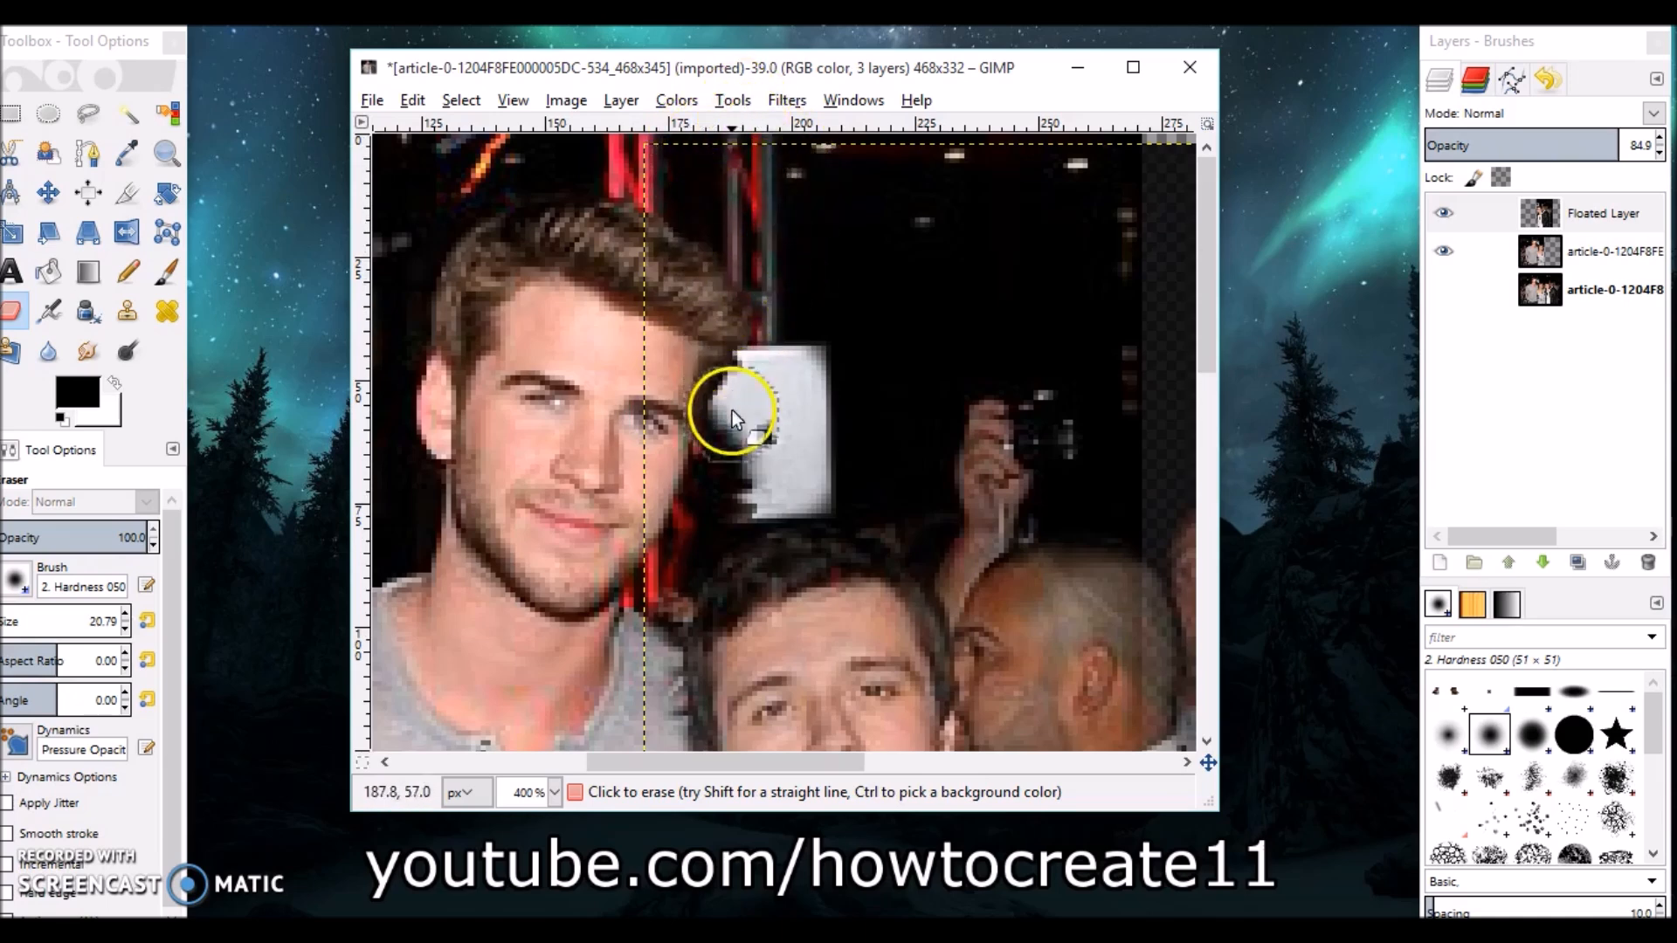
{"action": "mouse_move", "coordinate": [706, 491]}
{"action": "left_mouse_down"}
{"action": "mouse_move", "coordinate": [637, 569]}
{"action": "mouse_move", "coordinate": [704, 417]}
{"action": "left_mouse_up"}
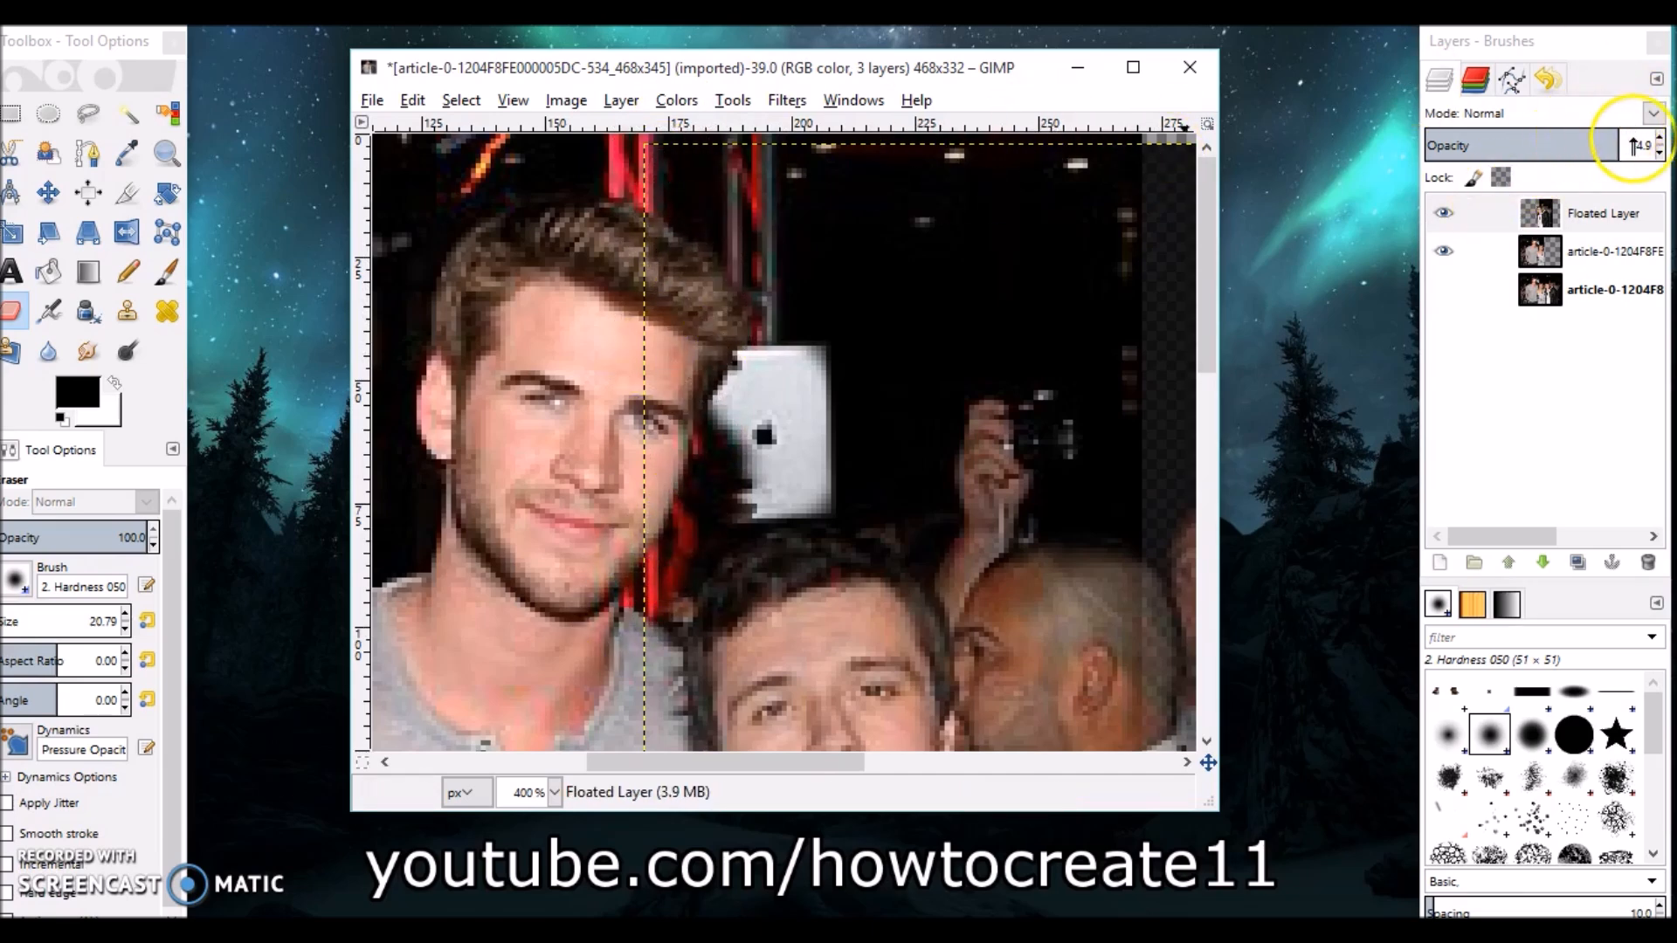
{"action": "left_click_drag", "start_coordinate": [1622, 140], "coordinate": [1674, 139]}
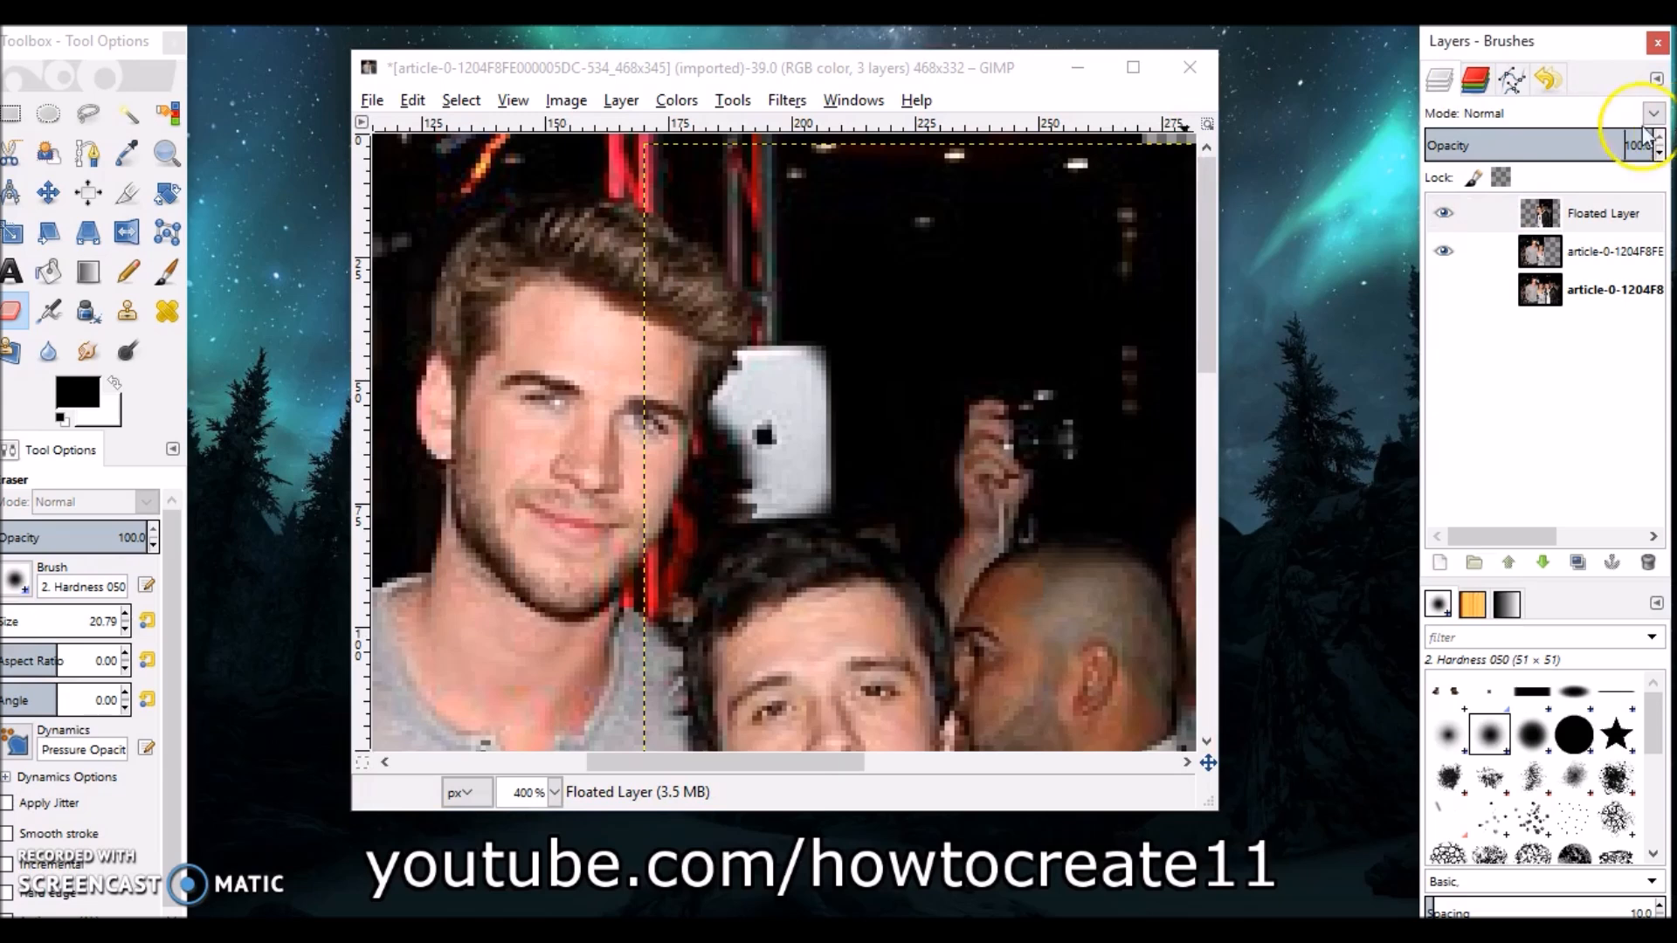
{"action": "left_click", "coordinate": [722, 440]}
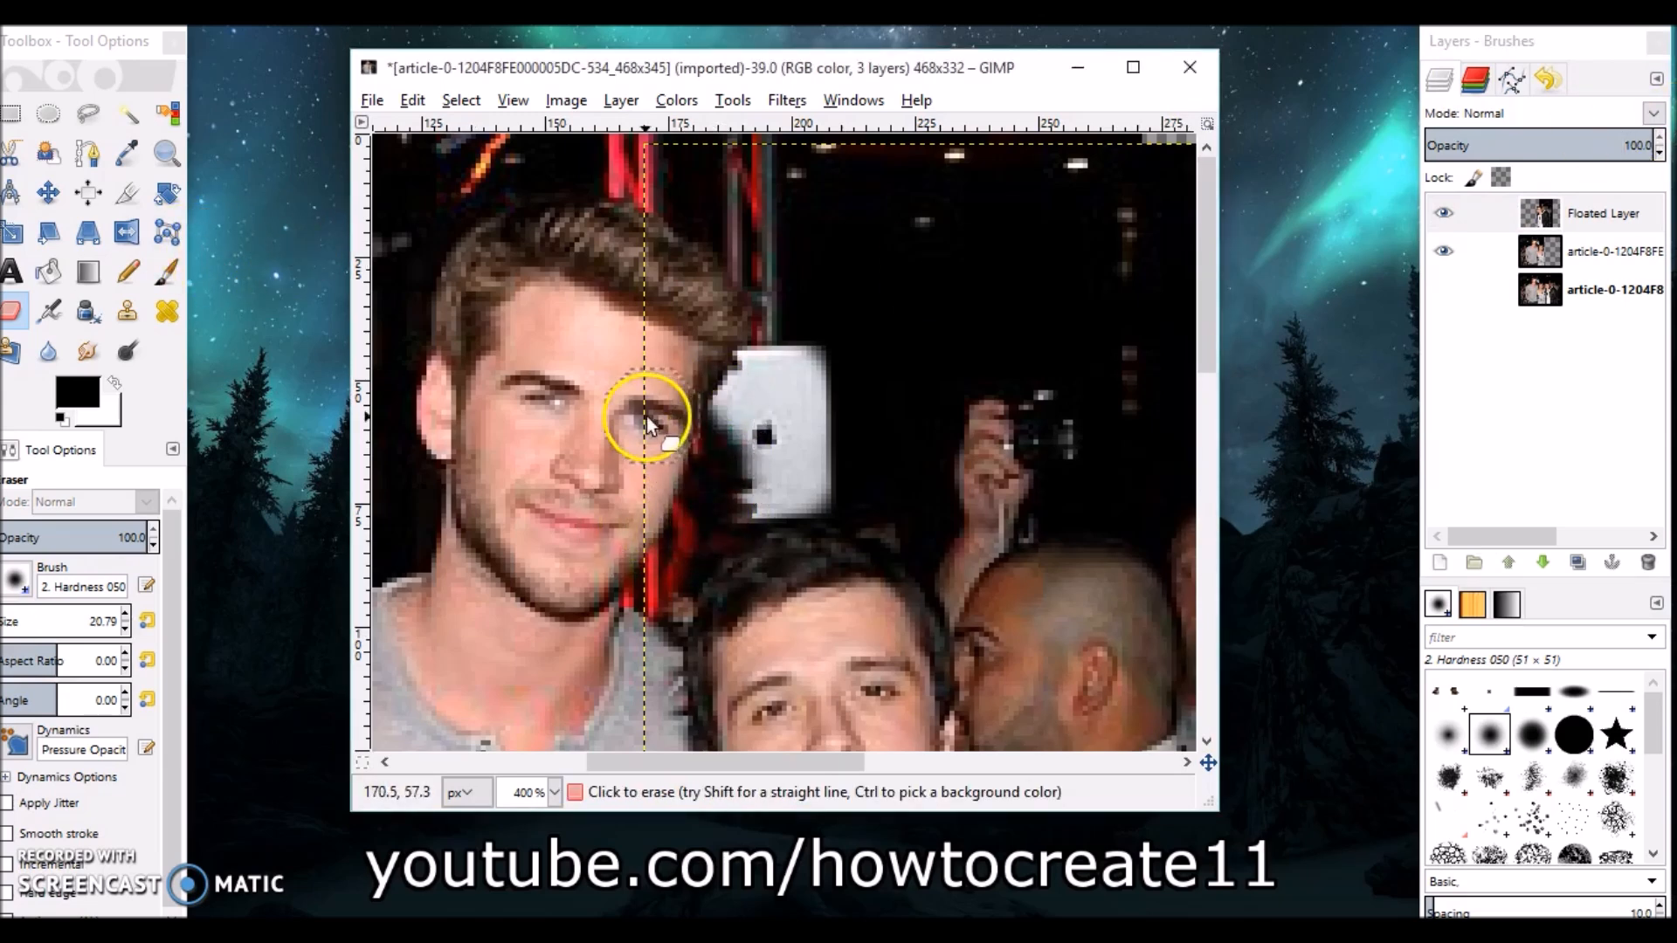
Zoom out to 150% to review the whole image.
{"action": "left_click", "coordinate": [165, 153]}
{"action": "left_click", "coordinate": [35, 572]}
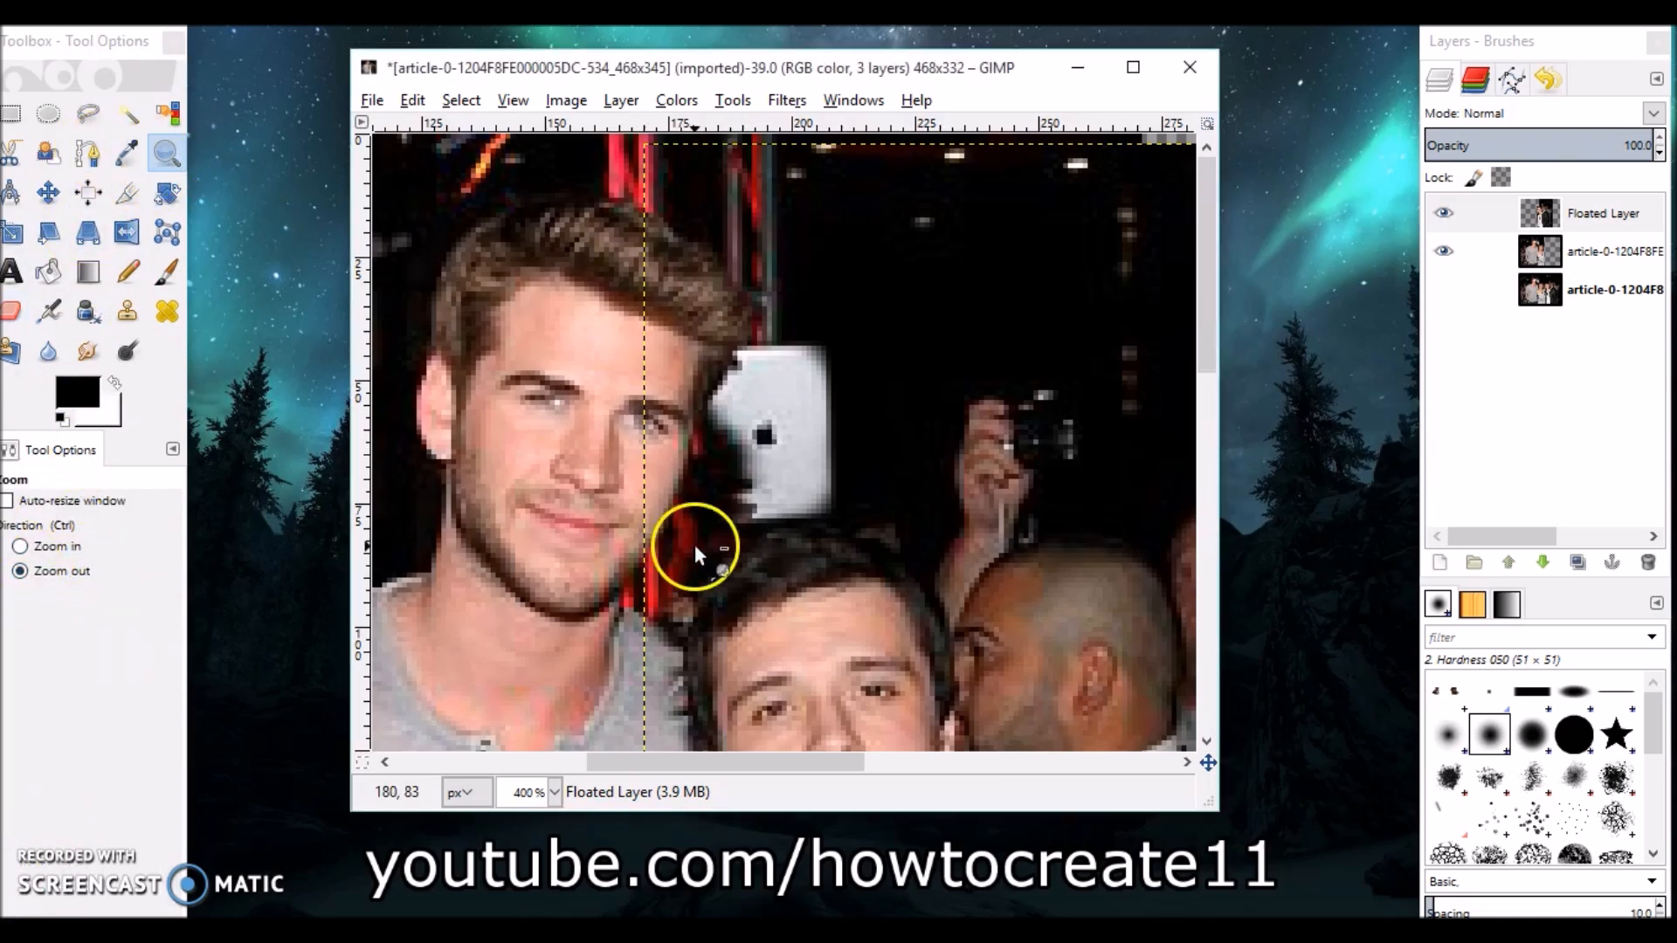
{"action": "left_click", "coordinate": [694, 543]}
{"action": "left_click", "coordinate": [695, 538]}
{"action": "left_click", "coordinate": [695, 538]}
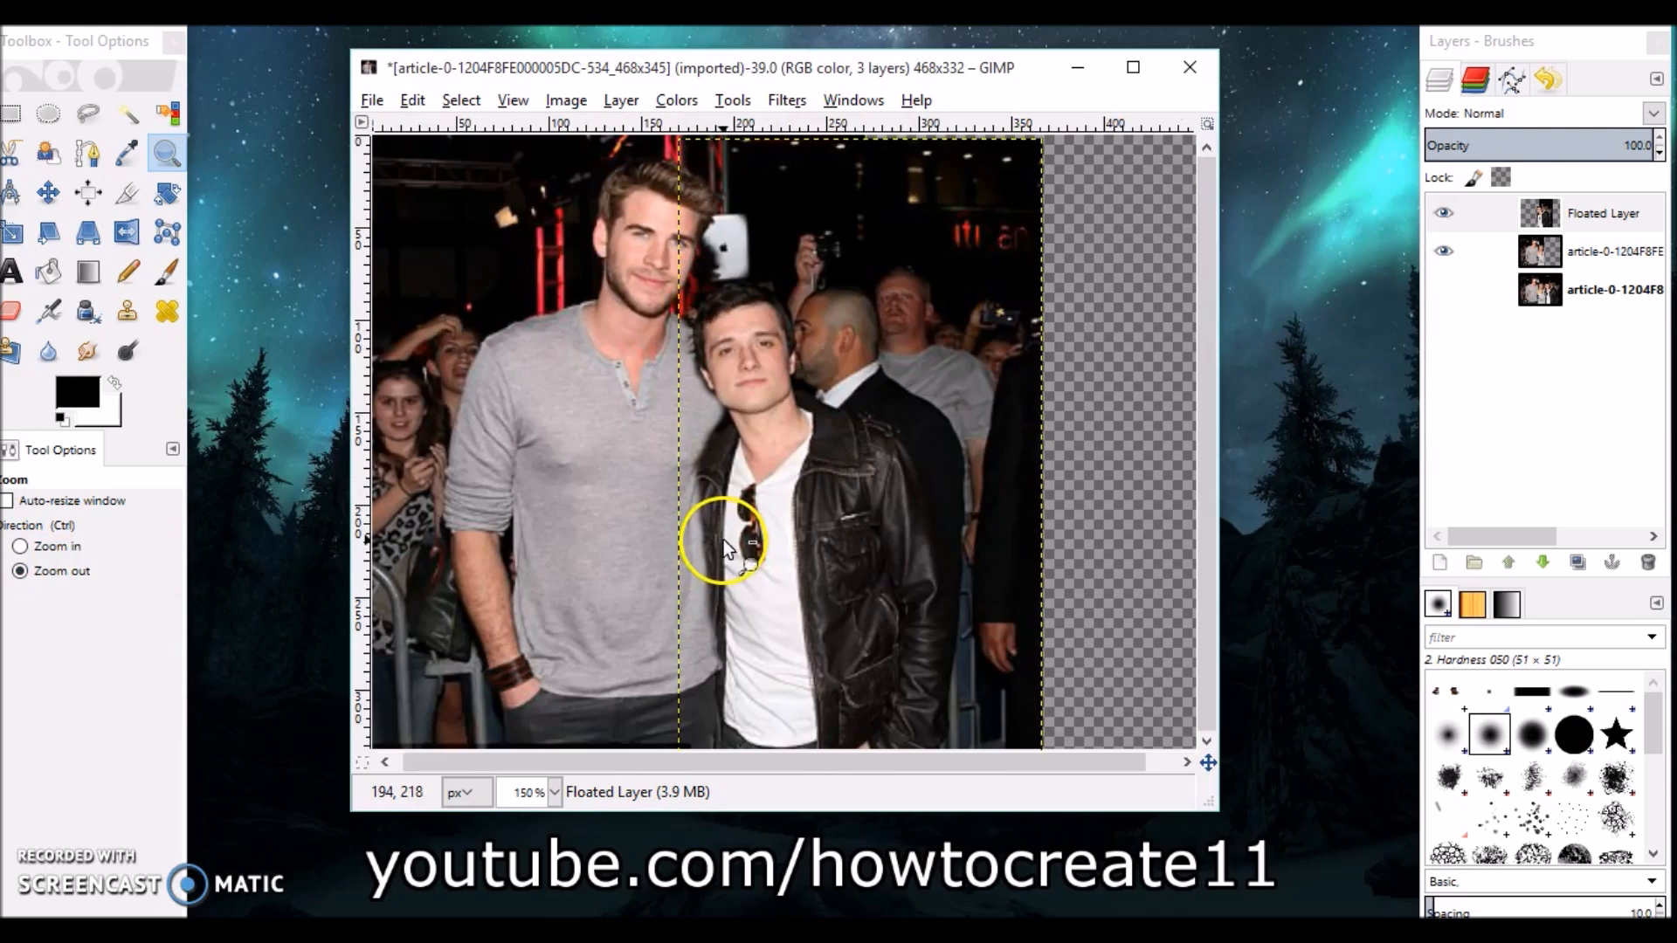
Crop the image to the photo area, trimming off the empty transparent strip on the right.
{"action": "left_click_drag", "start_coordinate": [1216, 809], "coordinate": [1218, 861]}
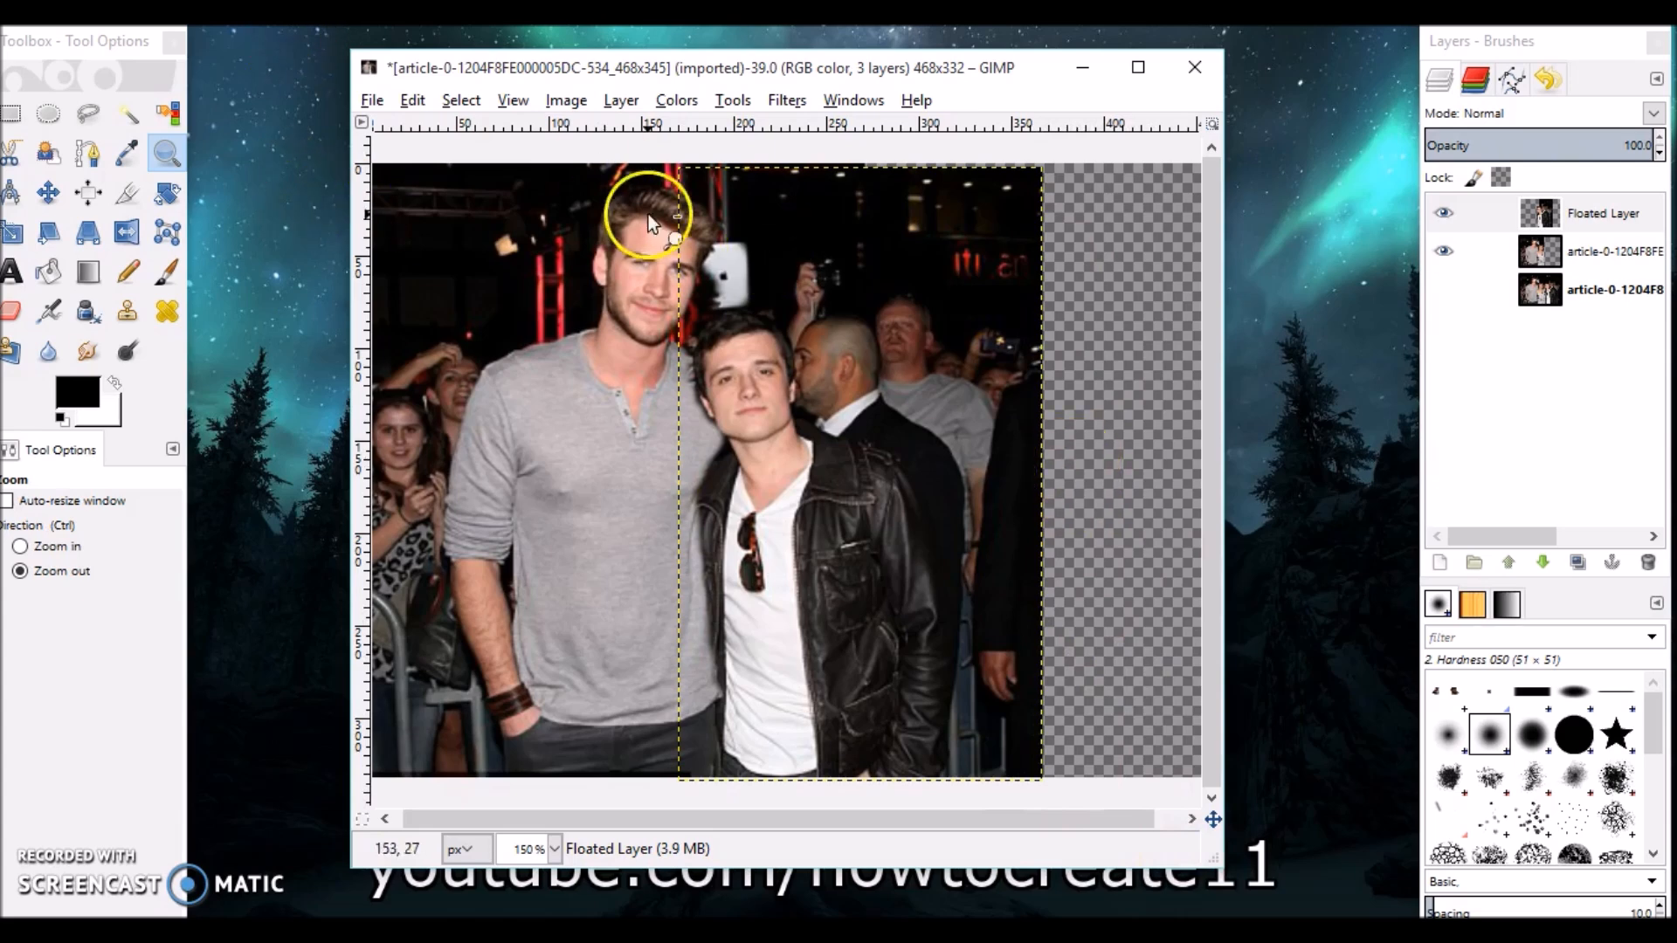
{"action": "left_click", "coordinate": [125, 198]}
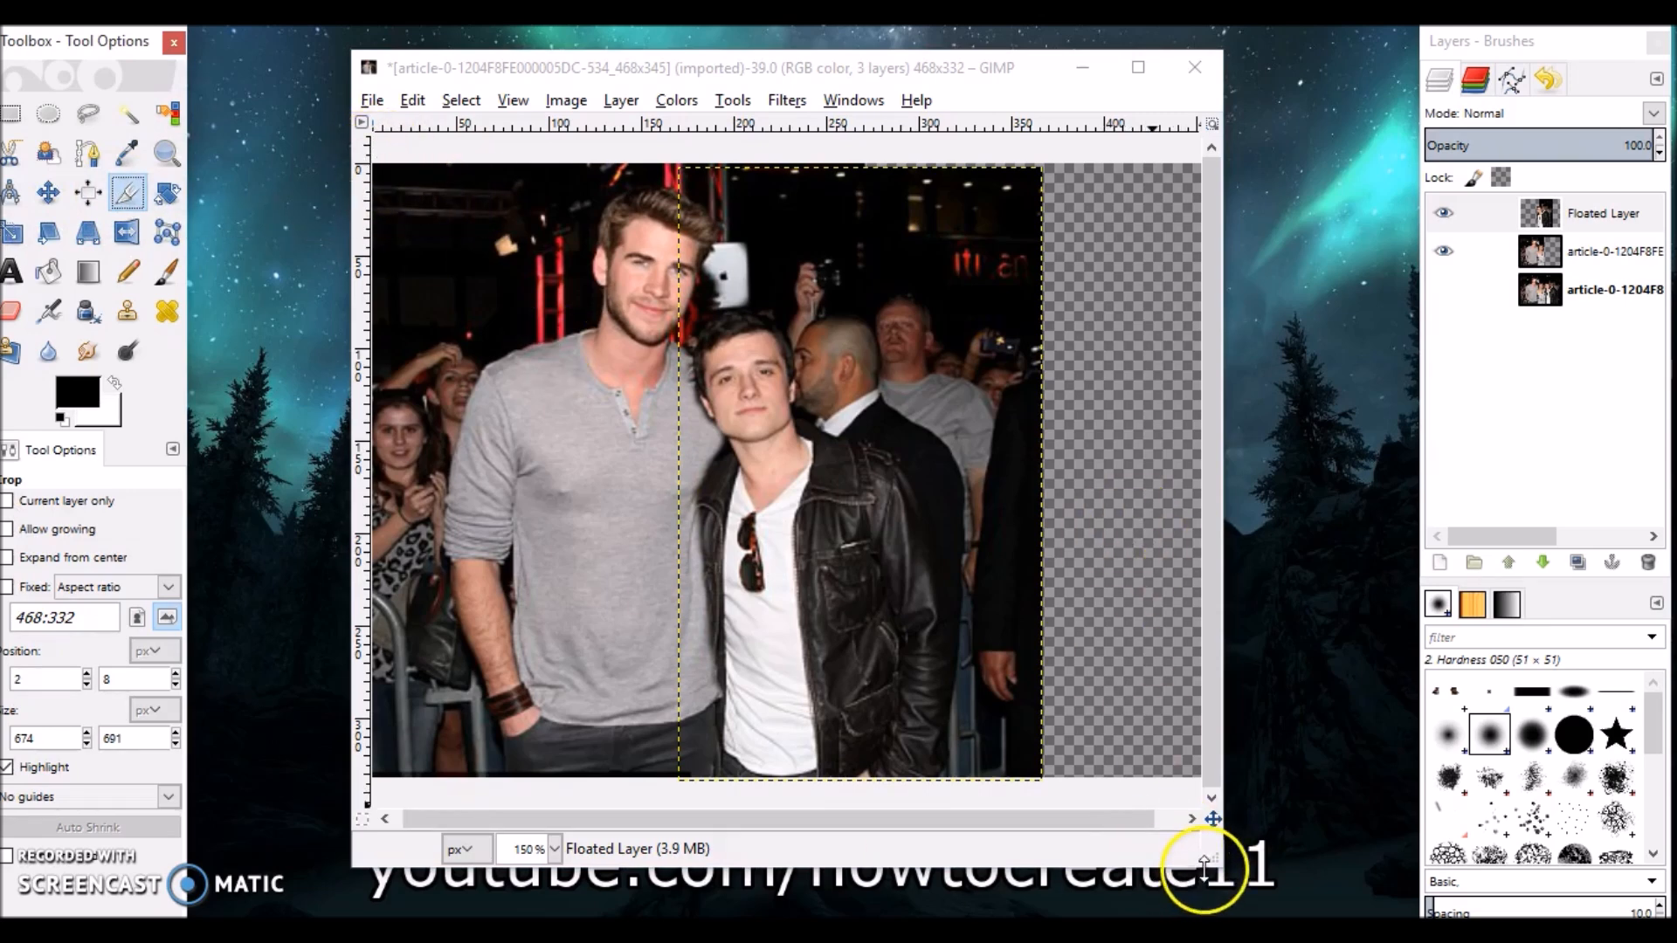
{"action": "left_click_drag", "start_coordinate": [1206, 876], "coordinate": [1254, 899]}
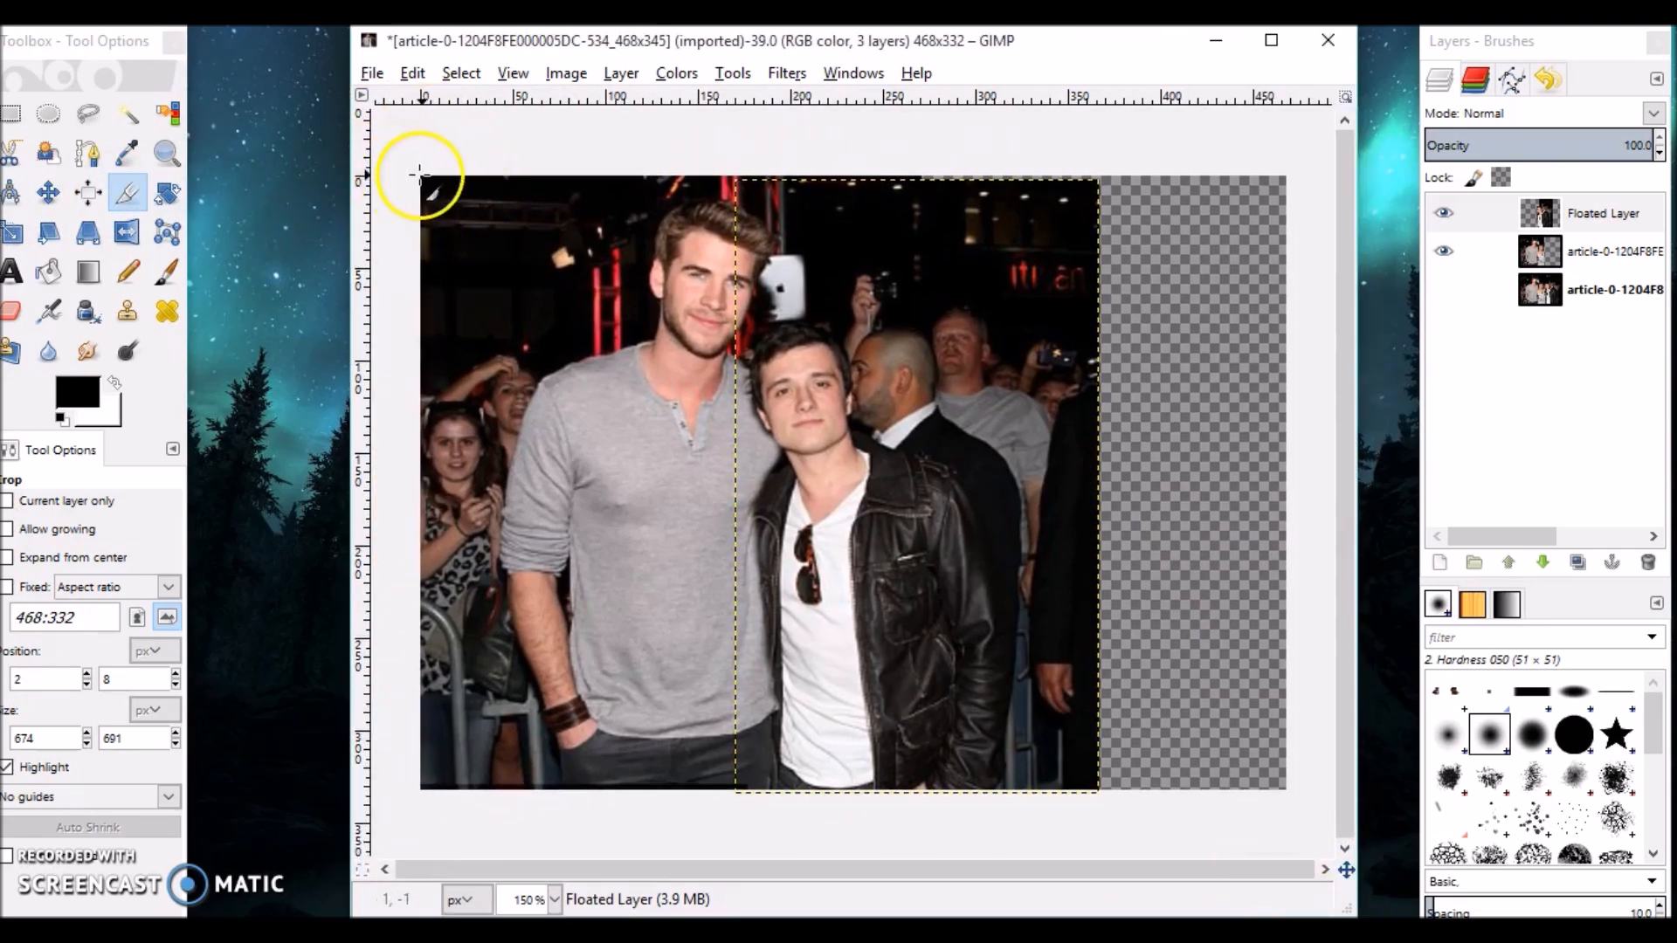
{"action": "left_click_drag", "start_coordinate": [415, 171], "coordinate": [1101, 795]}
{"action": "left_click", "coordinate": [1103, 747]}
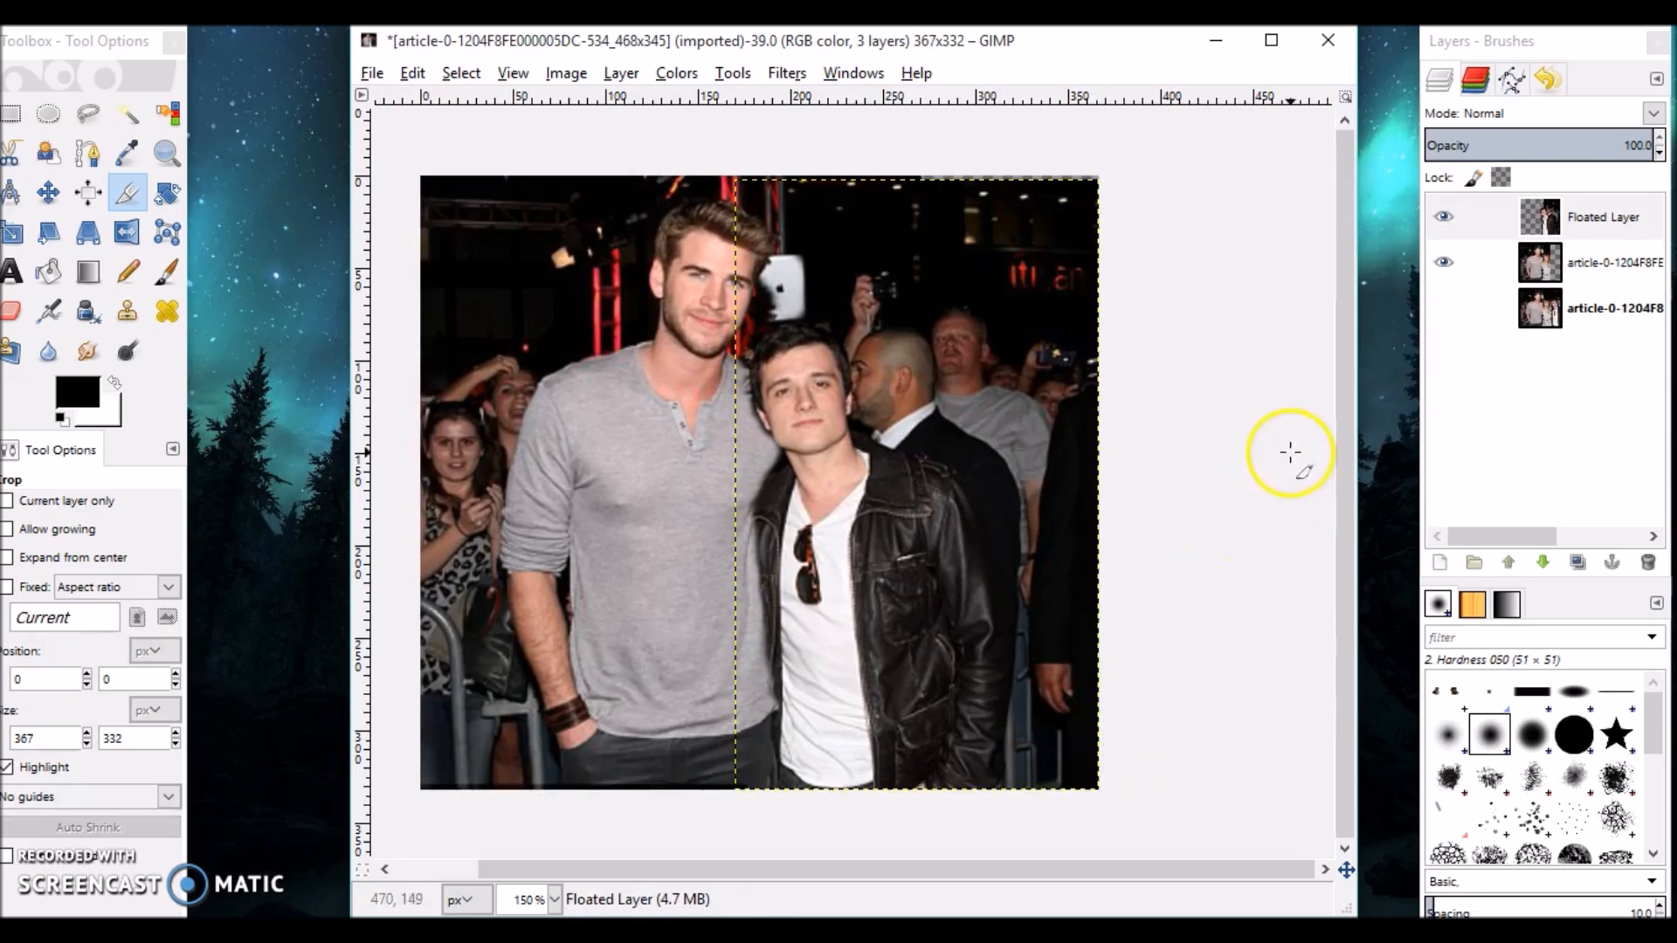
Move the original photo layer to the top of the layer stack and make it visible.
{"action": "left_click", "coordinate": [1574, 319]}
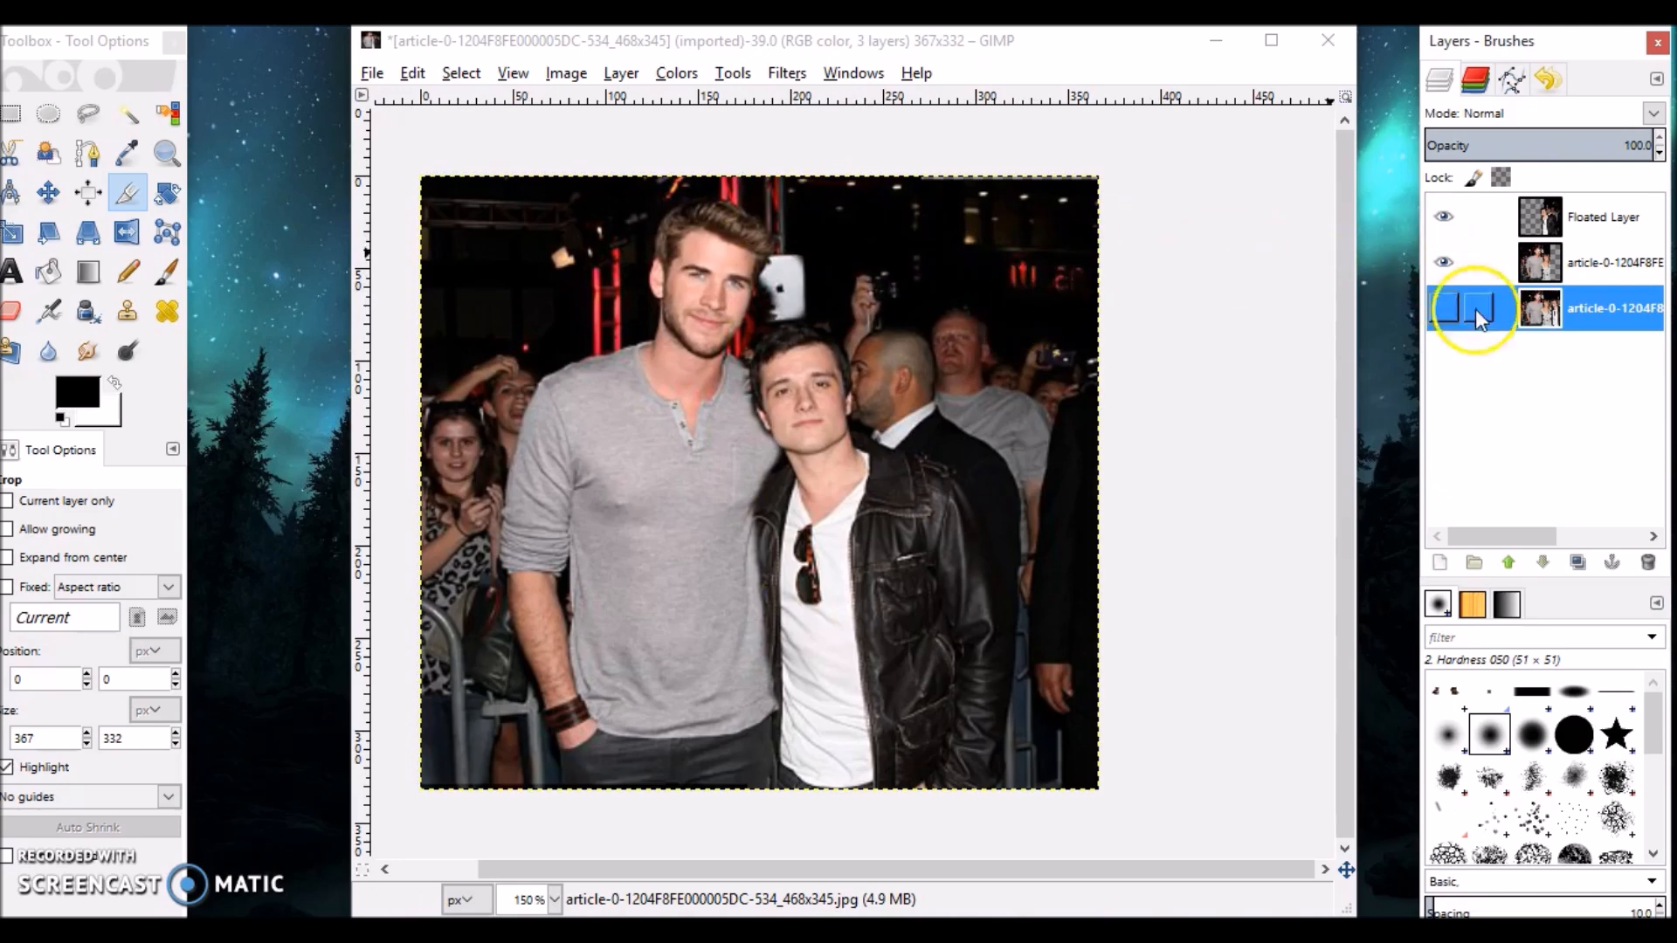
{"action": "left_click_drag", "start_coordinate": [1539, 311], "coordinate": [1535, 216]}
{"action": "left_click", "coordinate": [1446, 218]}
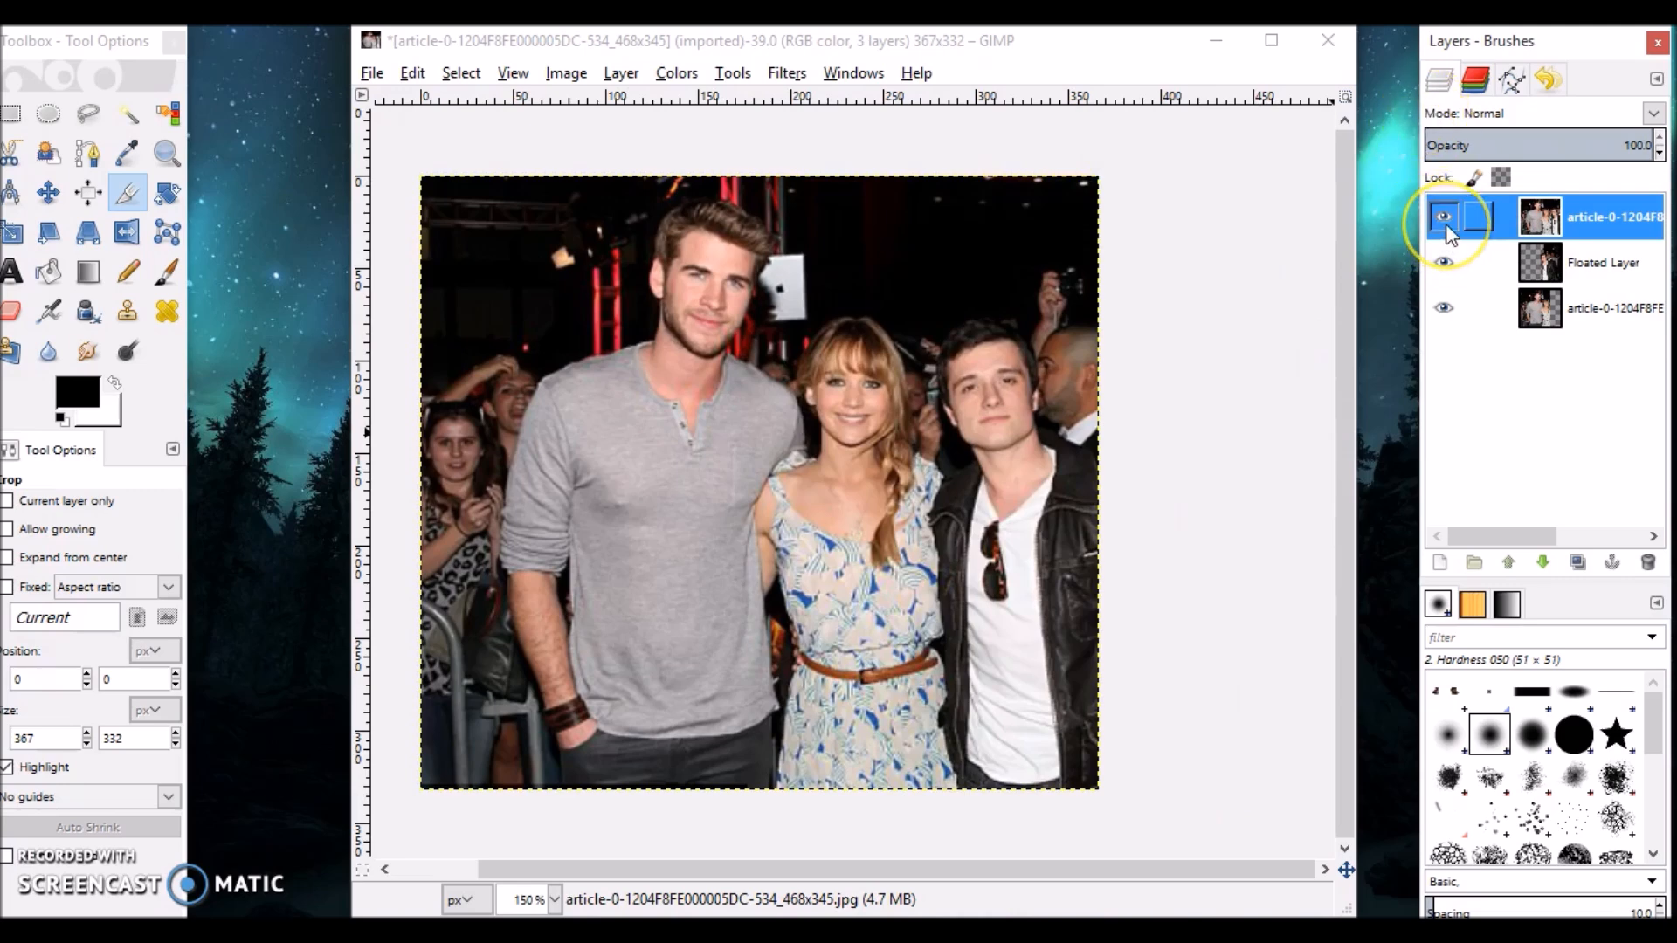
Toggle the original layer's visibility repeatedly to compare the edited photo with the original, leaving it hidden.
{"action": "left_click", "coordinate": [1445, 224]}
{"action": "left_click", "coordinate": [1446, 225]}
{"action": "left_click", "coordinate": [1449, 225]}
{"action": "left_click", "coordinate": [1450, 226]}
{"action": "left_click", "coordinate": [1450, 226]}
{"action": "left_click", "coordinate": [1449, 225]}
{"action": "left_click", "coordinate": [1450, 226]}
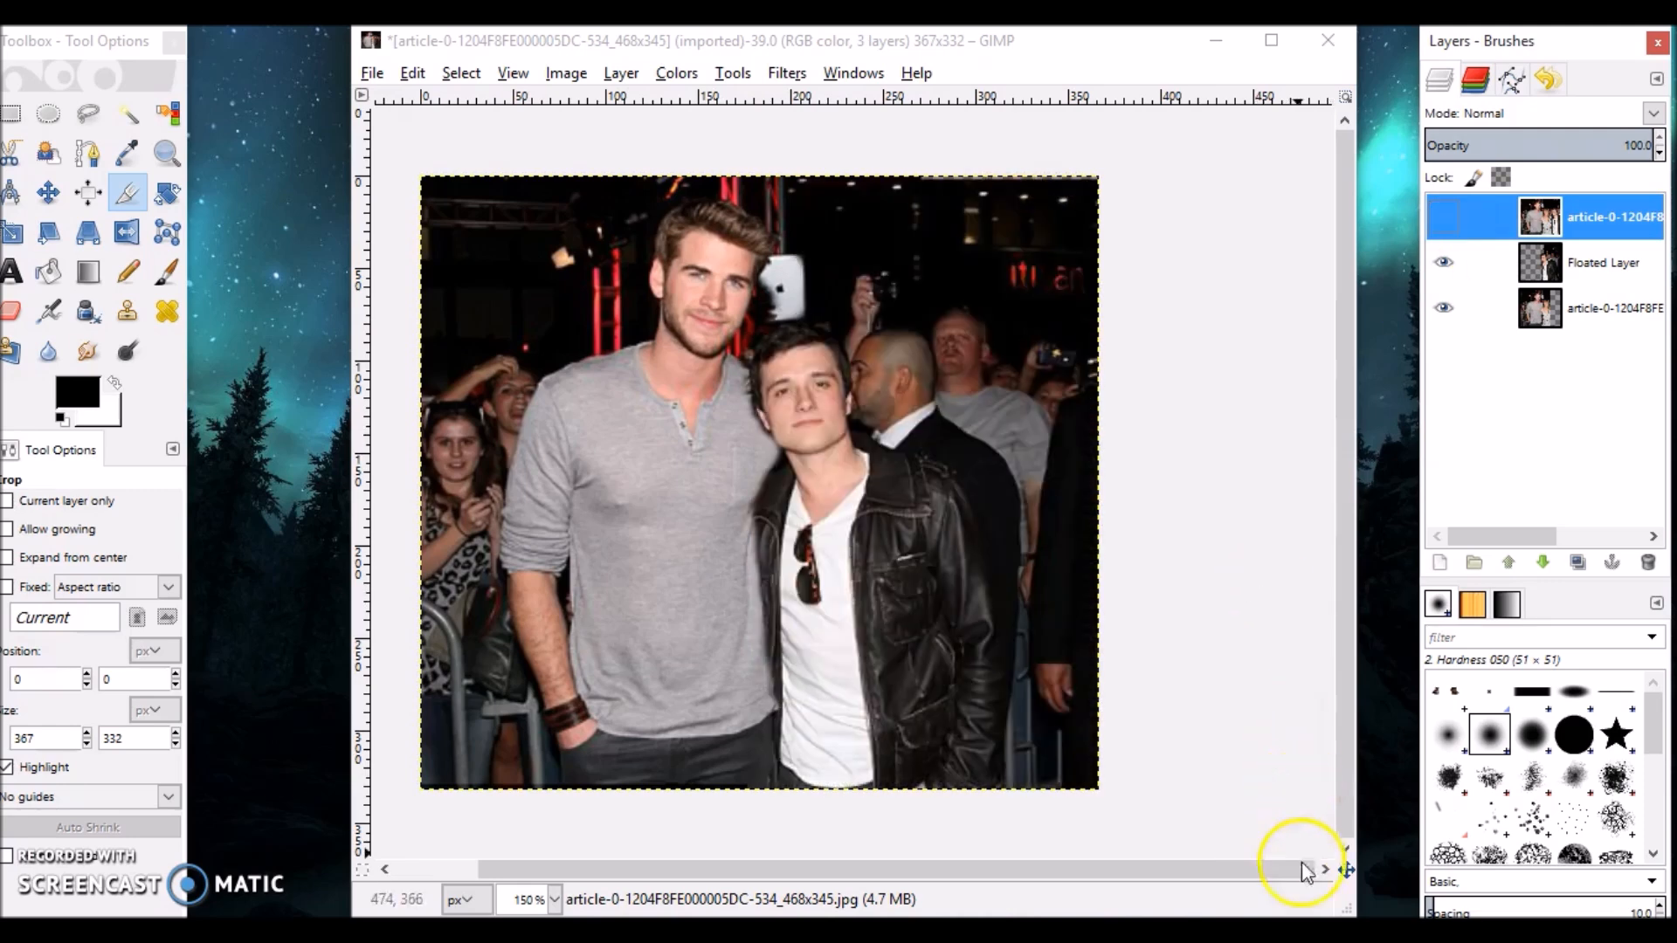
Export the image as hungergames.jpg into the stock images folder with JPEG quality 90.
{"action": "left_click_drag", "start_coordinate": [1346, 908], "coordinate": [1264, 849]}
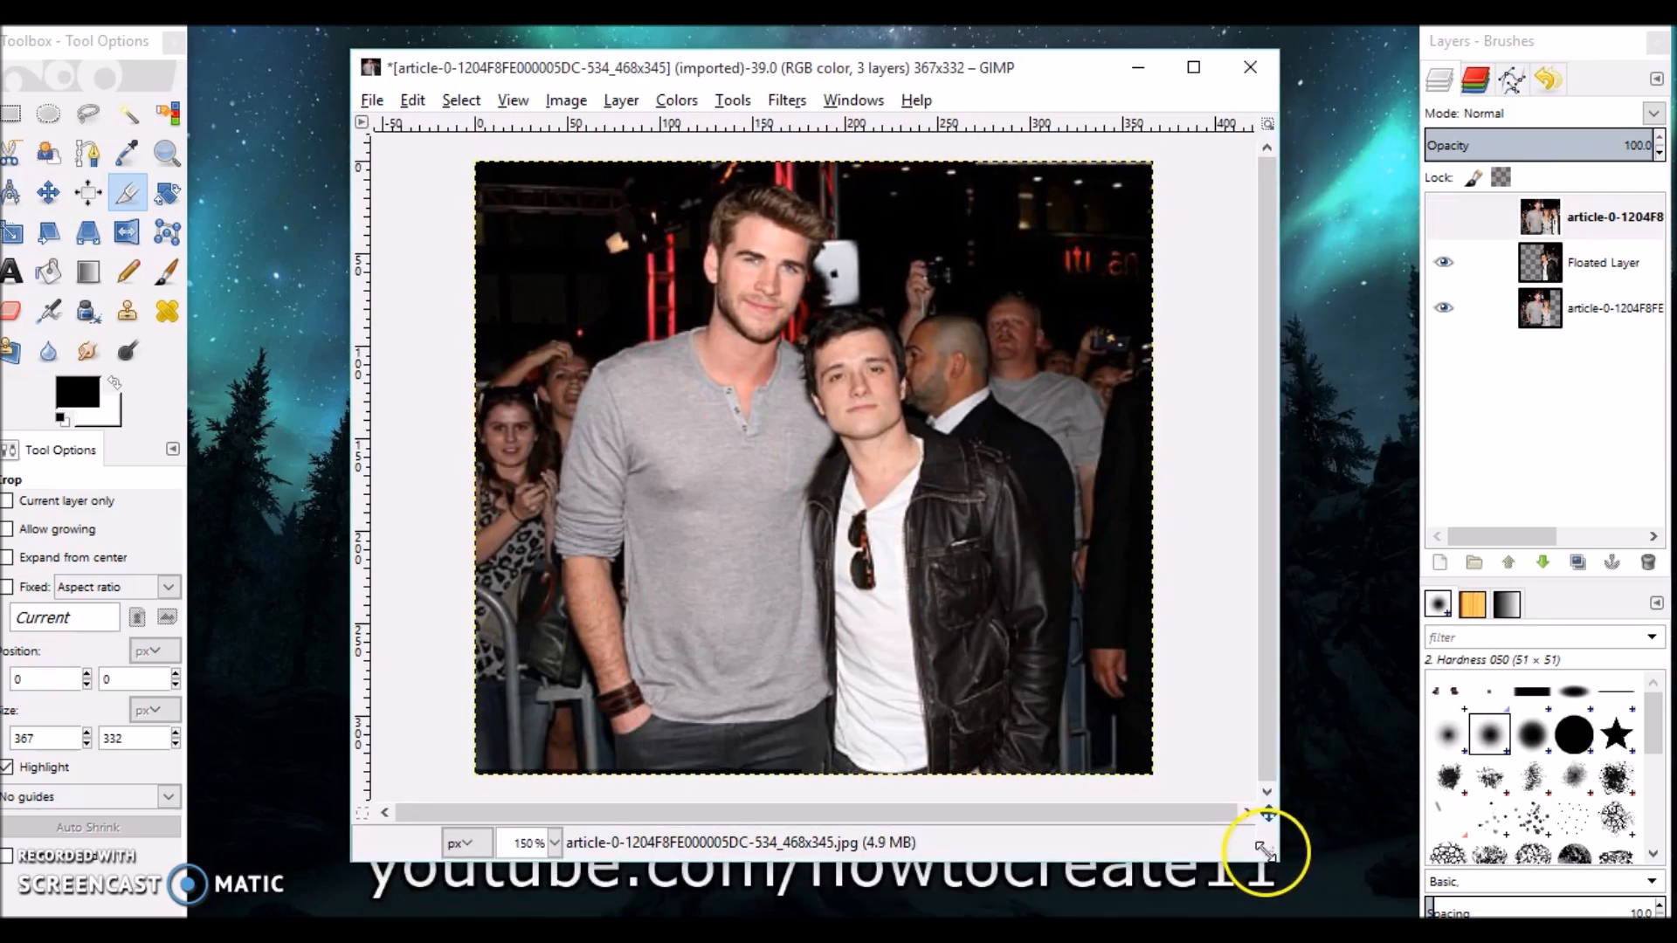
{"action": "left_click_drag", "start_coordinate": [807, 67], "coordinate": [811, 59]}
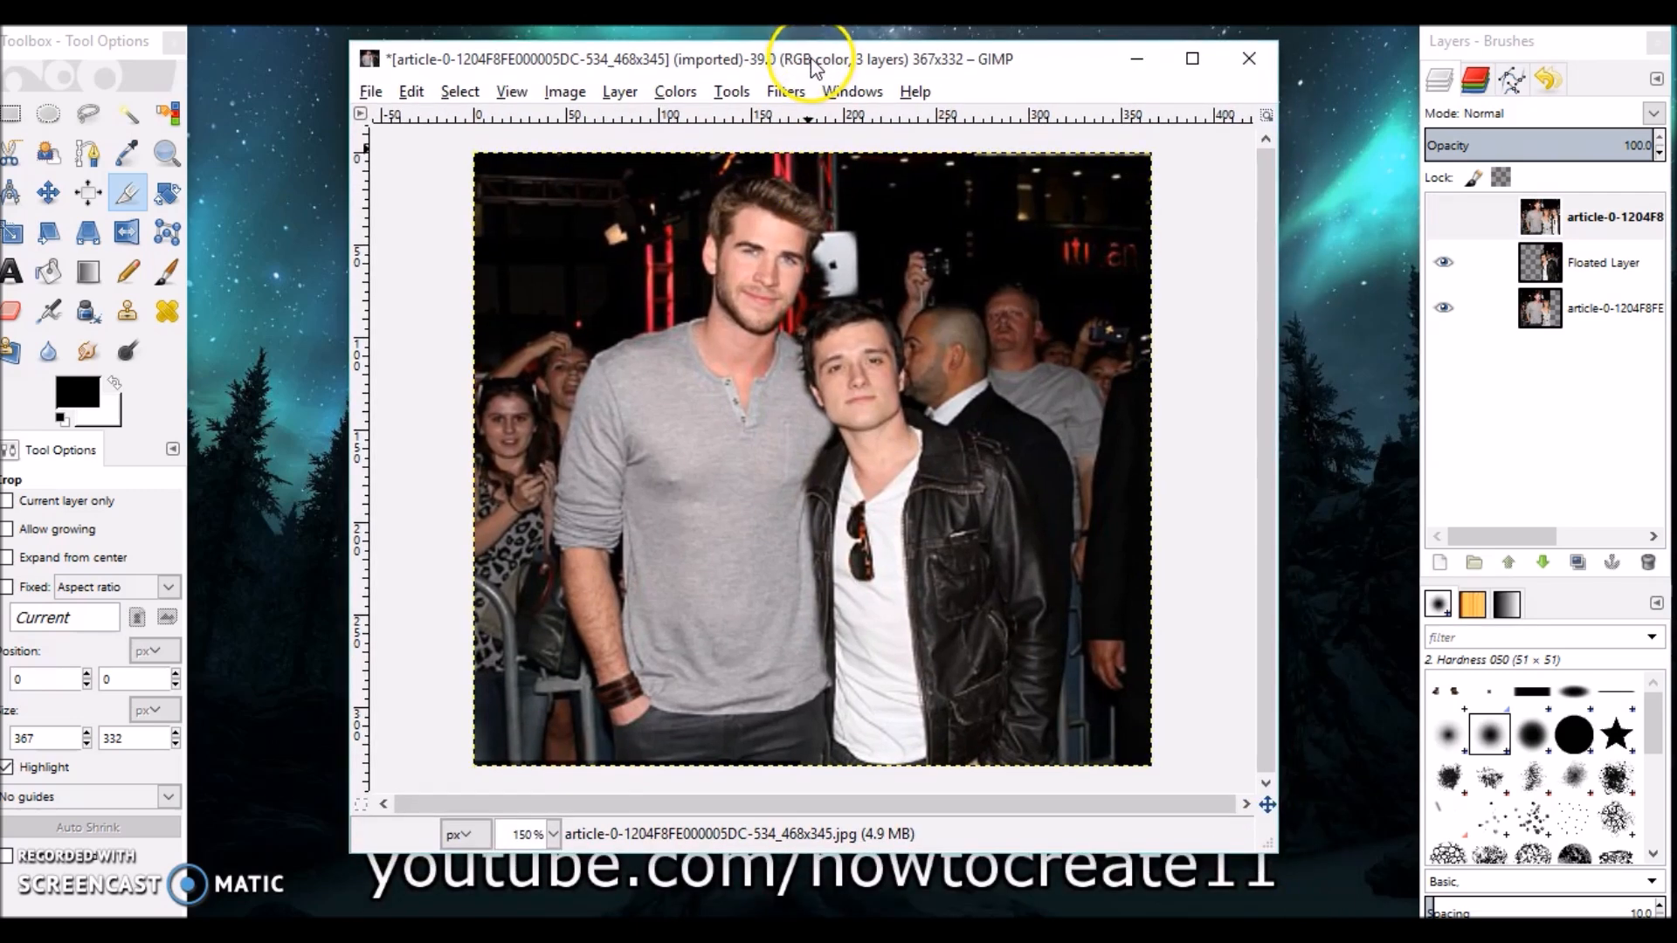
{"action": "left_click", "coordinate": [368, 92]}
{"action": "left_click", "coordinate": [413, 423]}
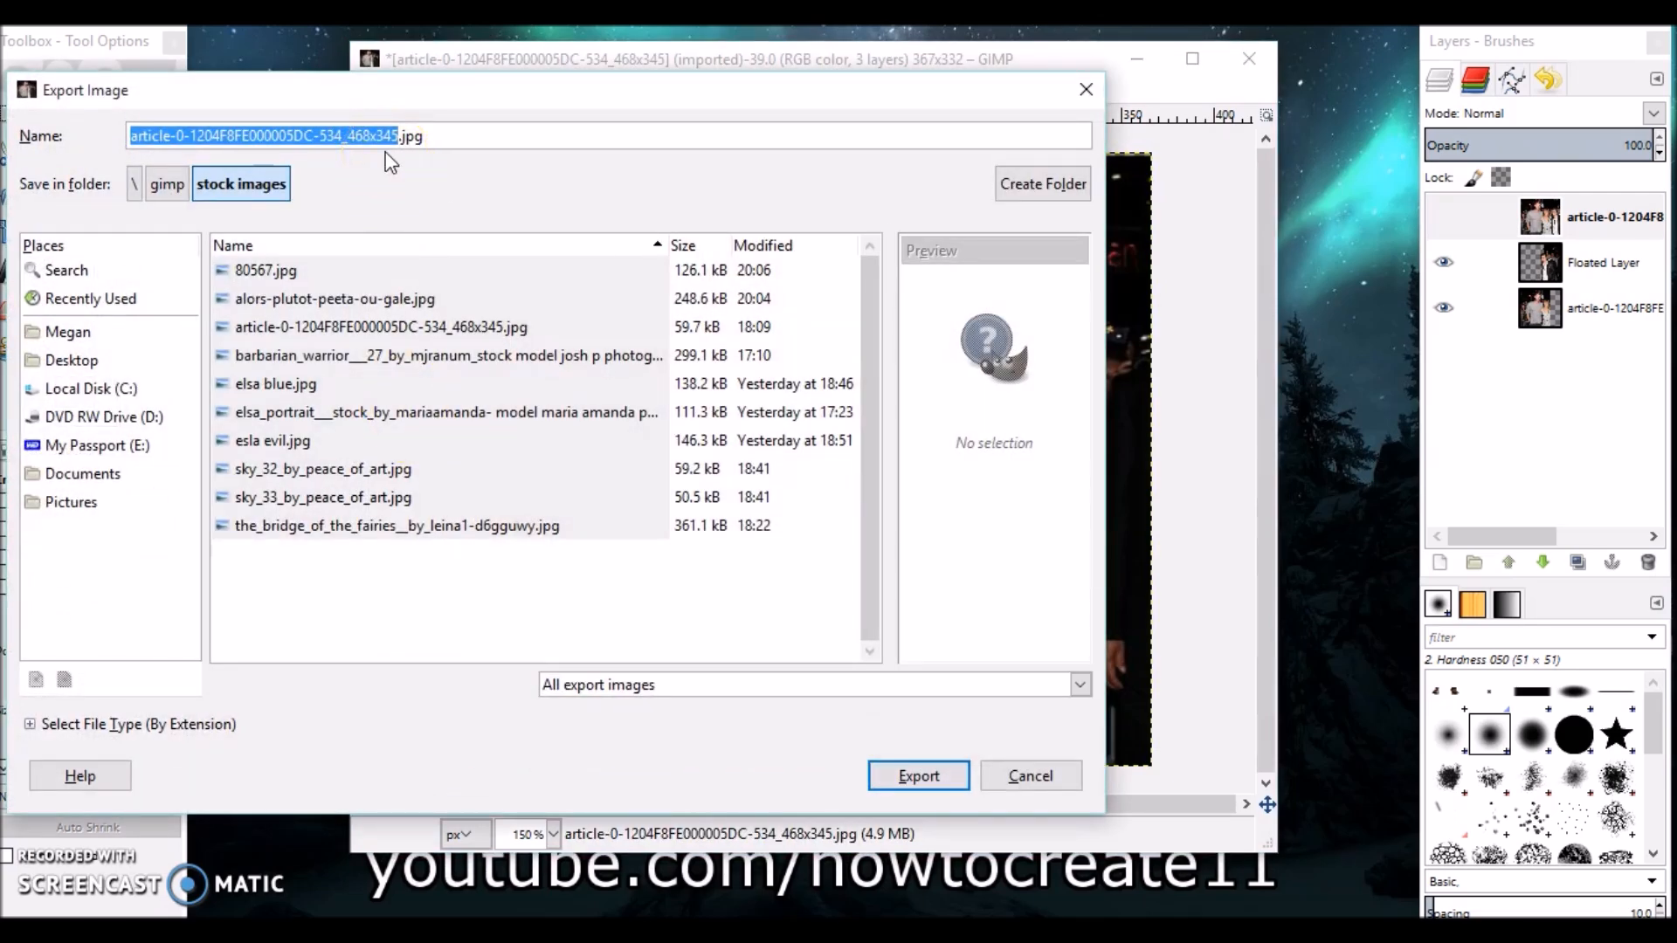
{"action": "type", "text": "hungergames"}
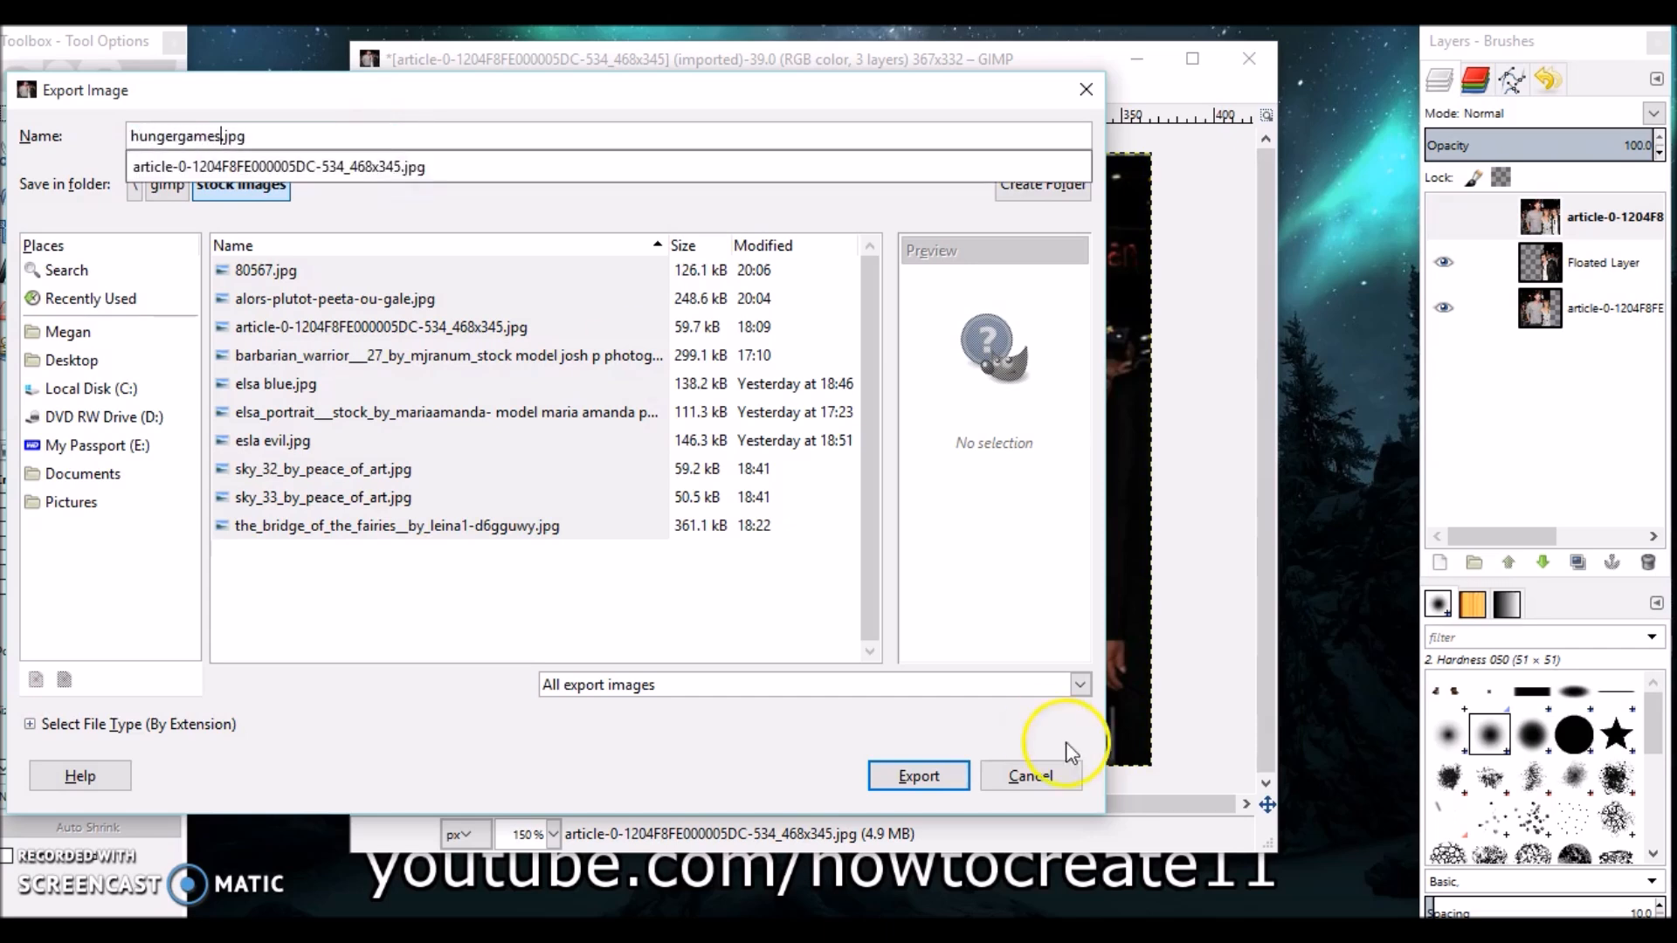
{"action": "left_click", "coordinate": [962, 780]}
{"action": "left_click", "coordinate": [915, 776]}
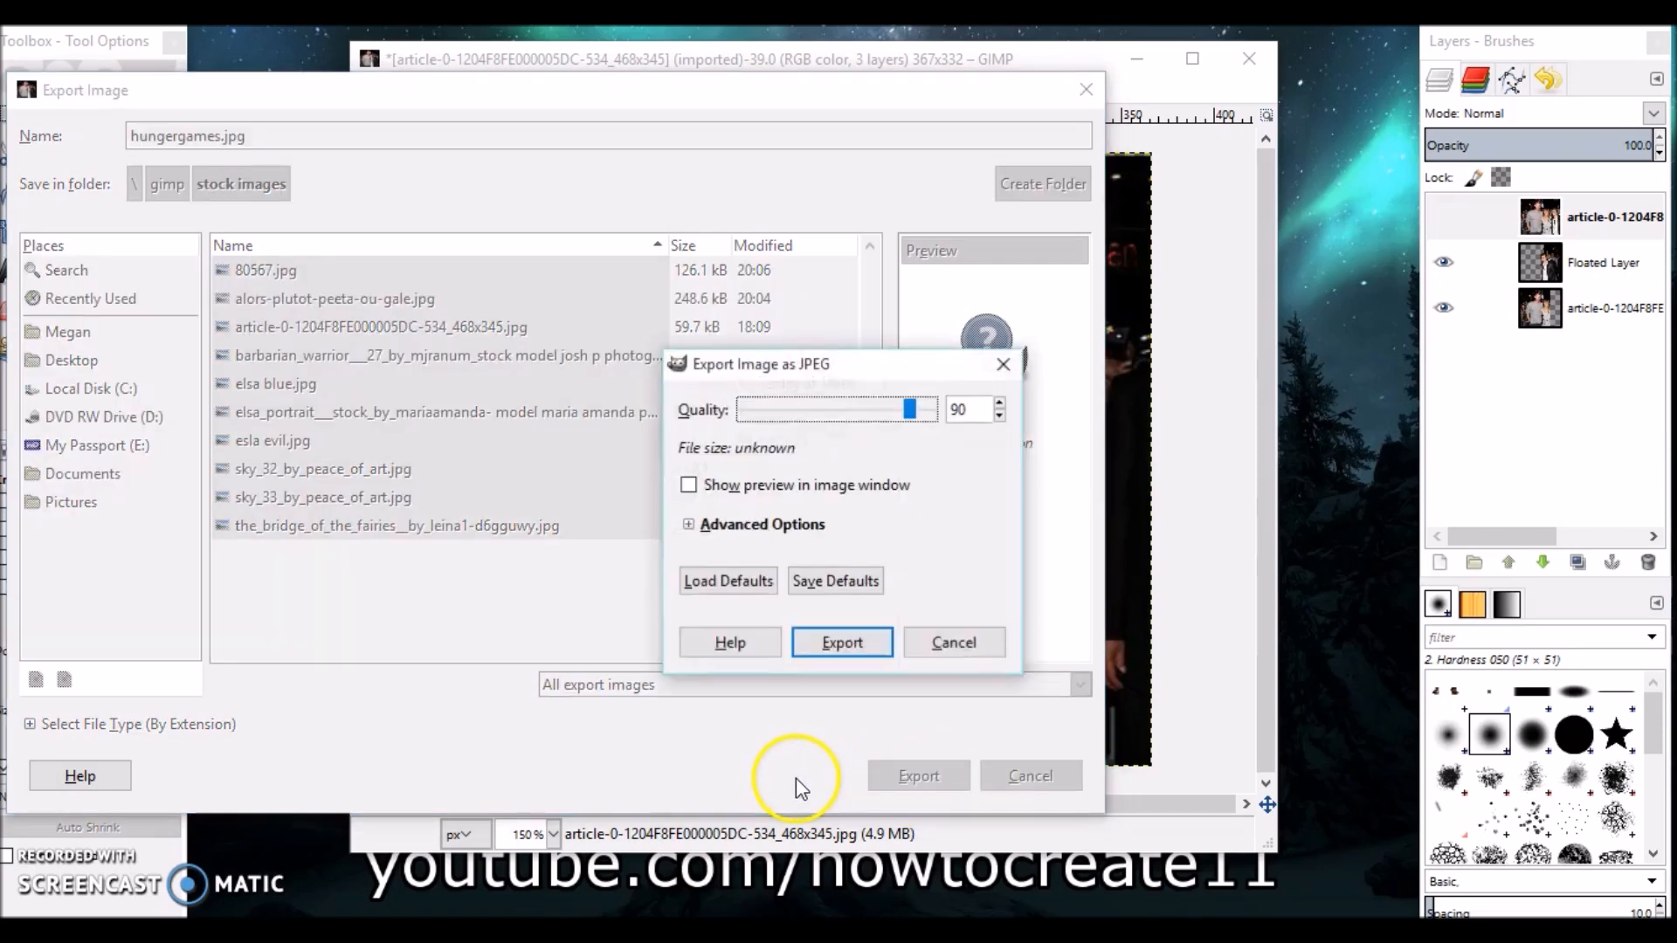
{"action": "left_click", "coordinate": [840, 643]}
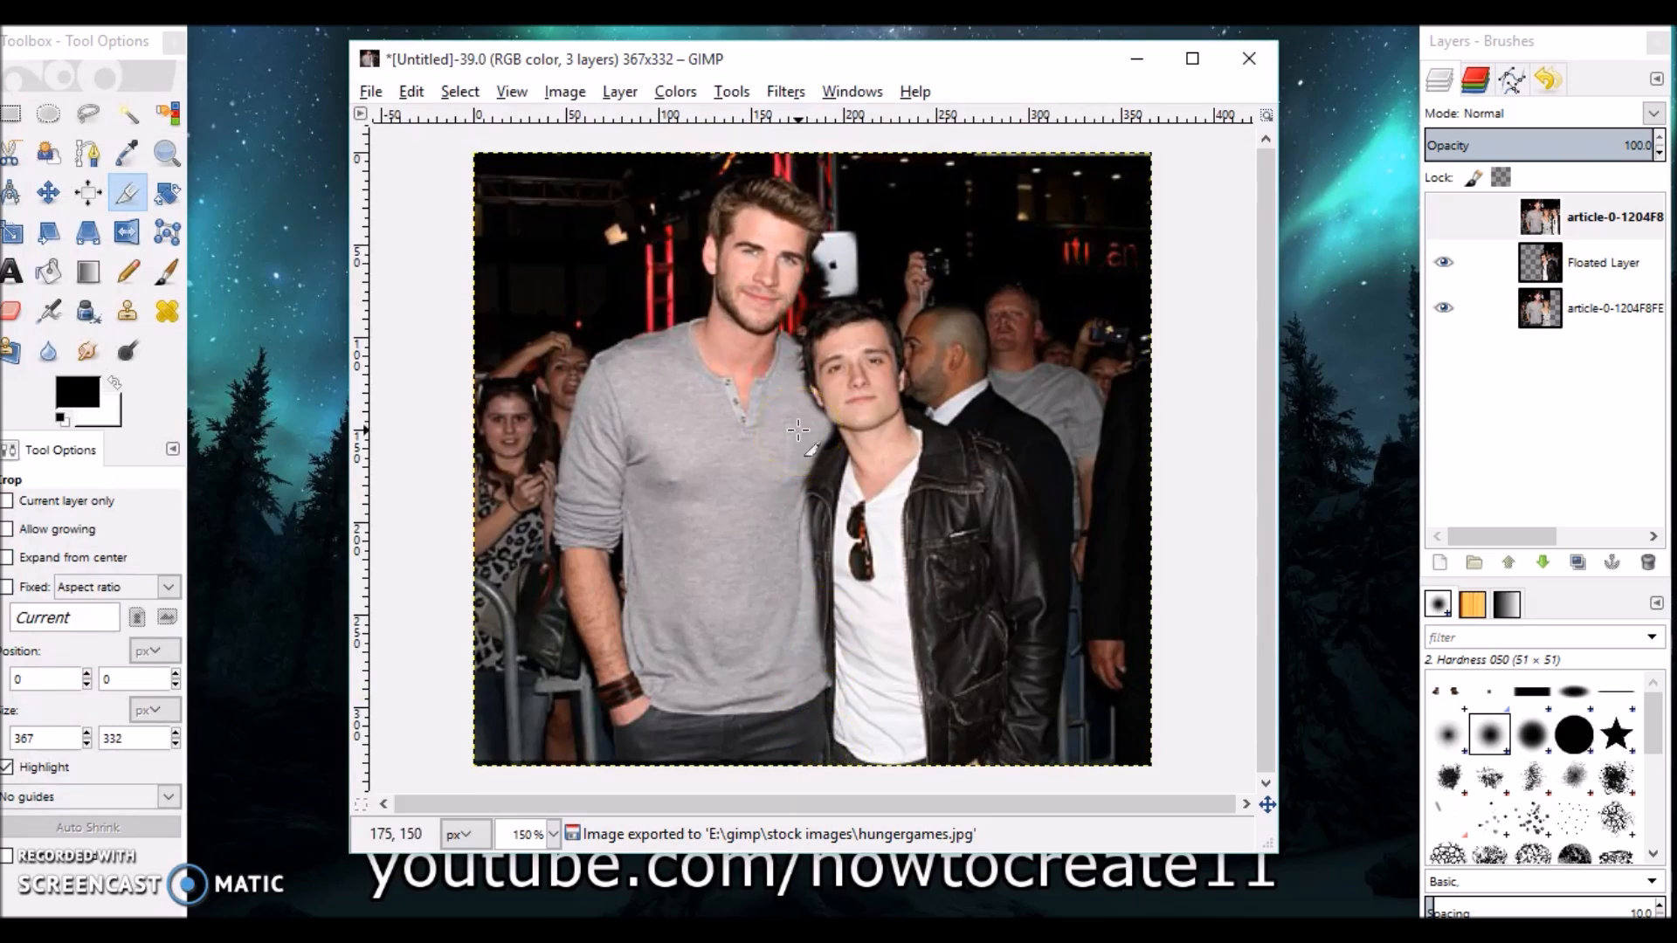
{"action": "mouse_move", "coordinate": [852, 66]}
{"action": "left_mouse_down"}
{"action": "mouse_move", "coordinate": [828, 37]}
{"action": "mouse_move", "coordinate": [835, 55]}
{"action": "left_mouse_up"}
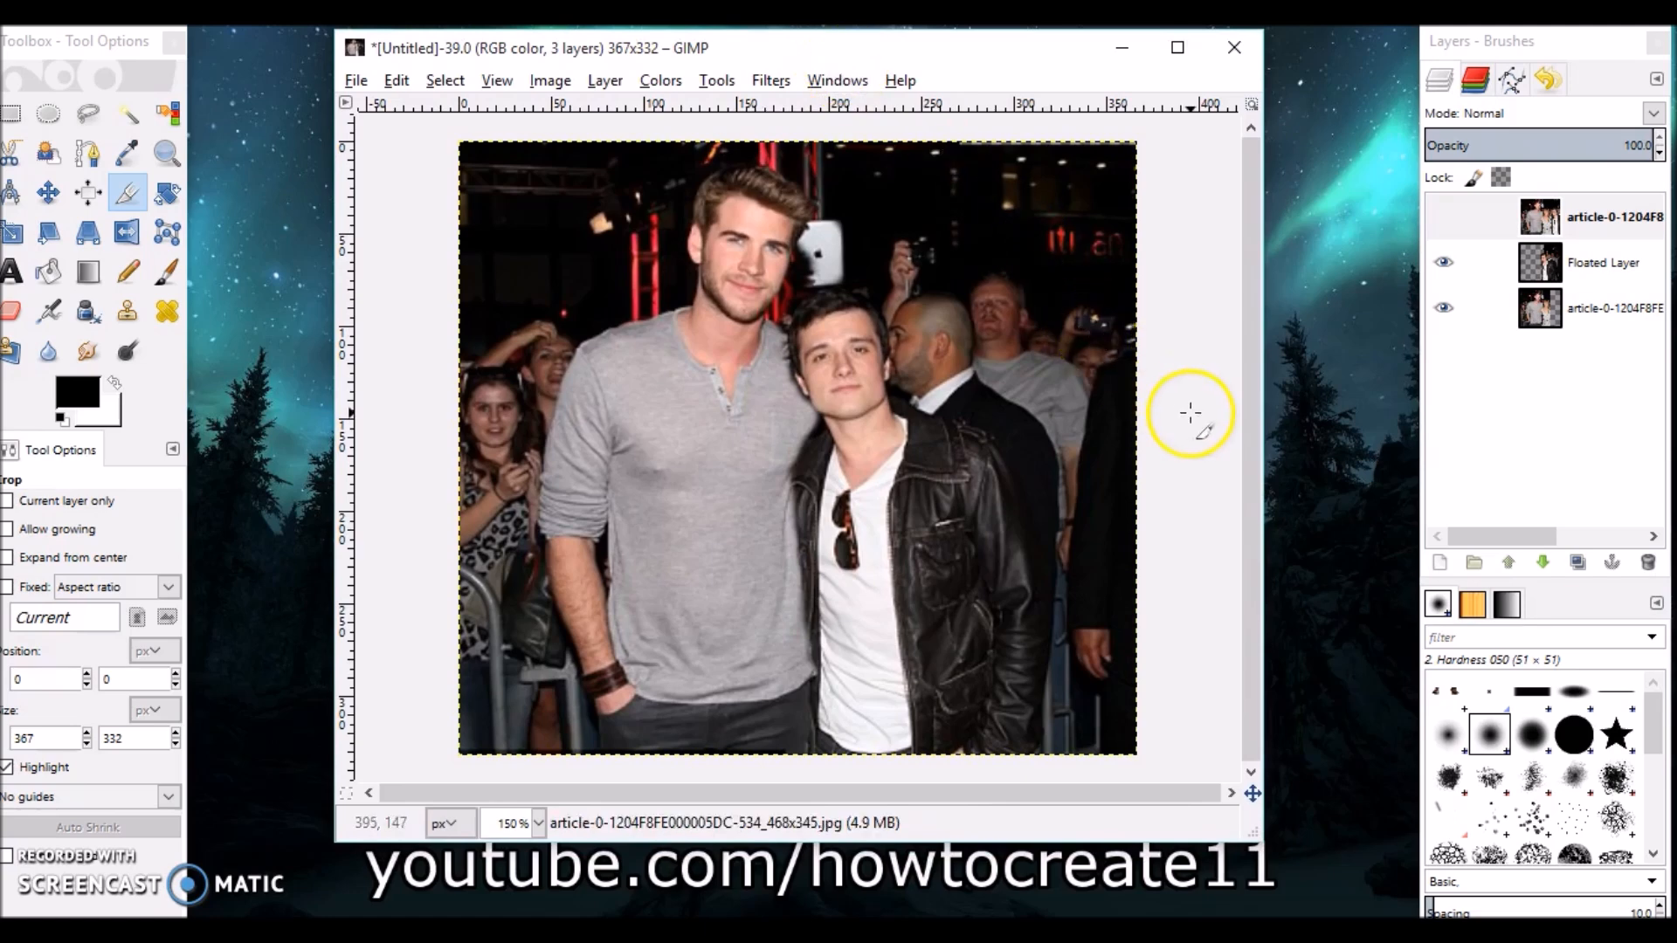